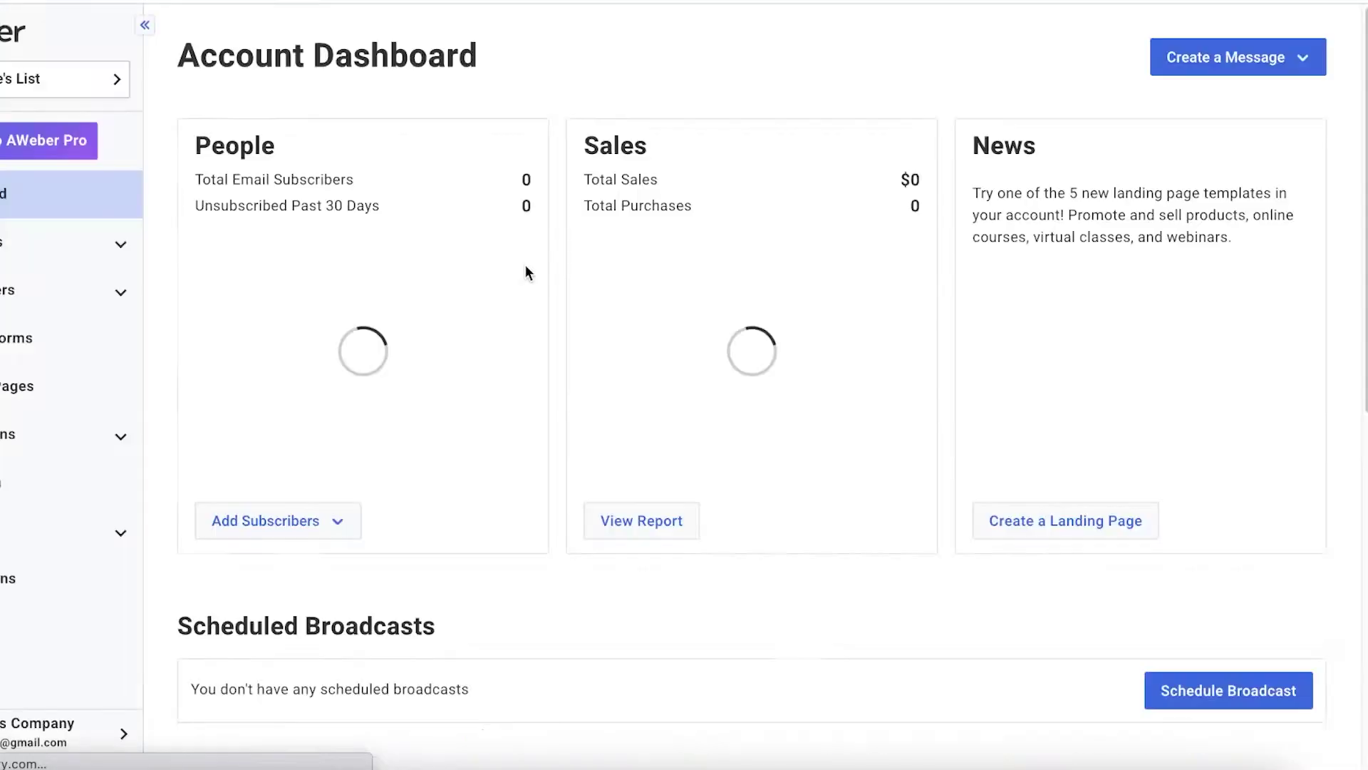
- Scroll the Account Dashboard to review Sent Broadcasts and the single empty list
{"action": "scroll", "coordinate": [1084, 292], "scroll_direction": "down", "scroll_amount": 10}
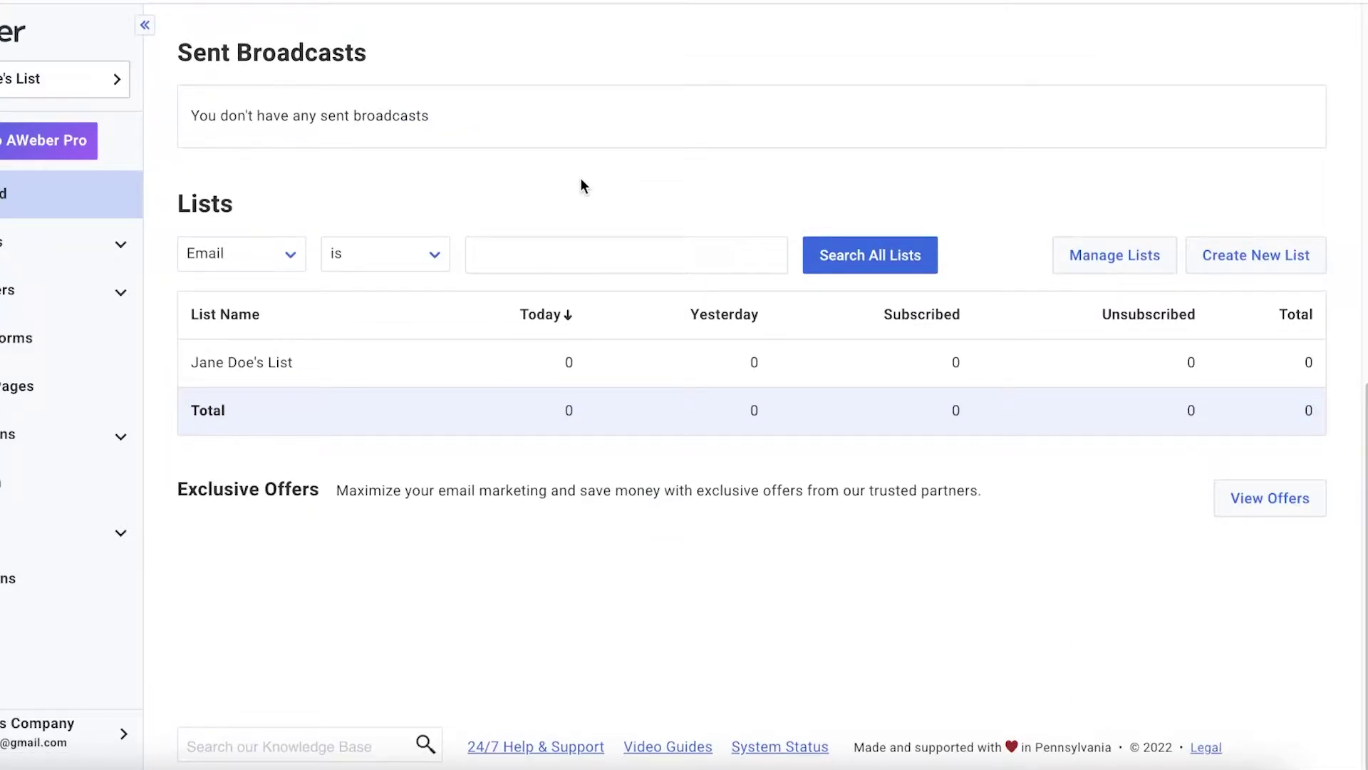
{"action": "scroll", "coordinate": [940, 143], "scroll_direction": "up", "scroll_amount": 1}
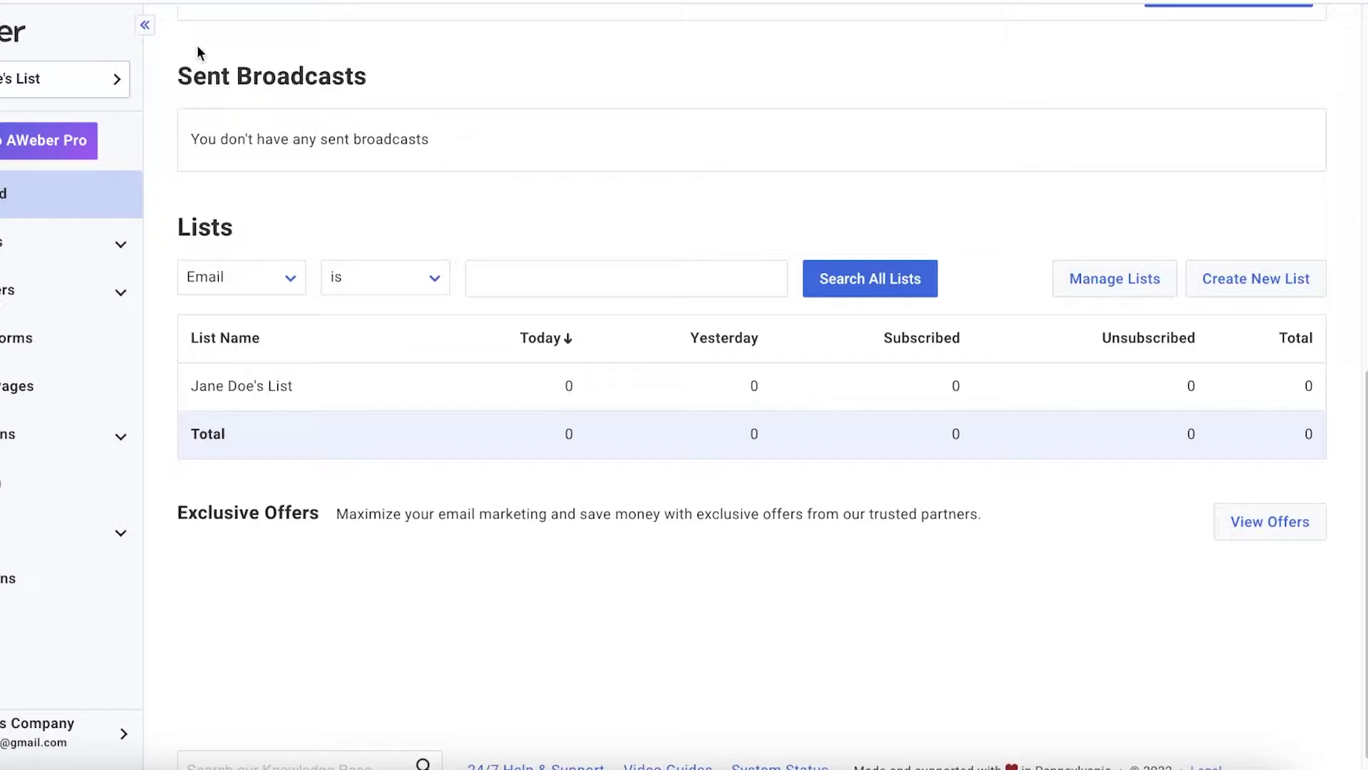
- Collapse and re-expand the left sidebar, then go to the Landing Pages section
{"action": "left_click", "coordinate": [146, 26]}
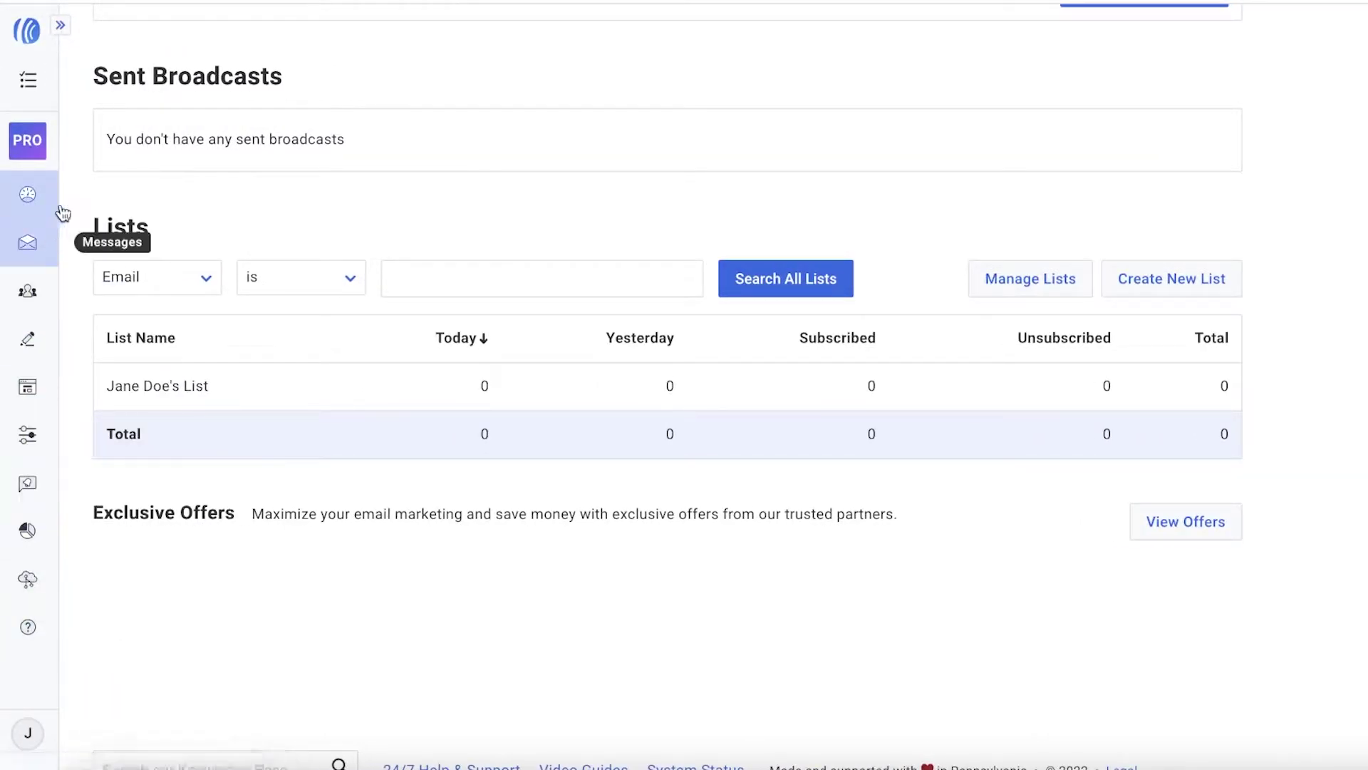
{"action": "left_click", "coordinate": [61, 26]}
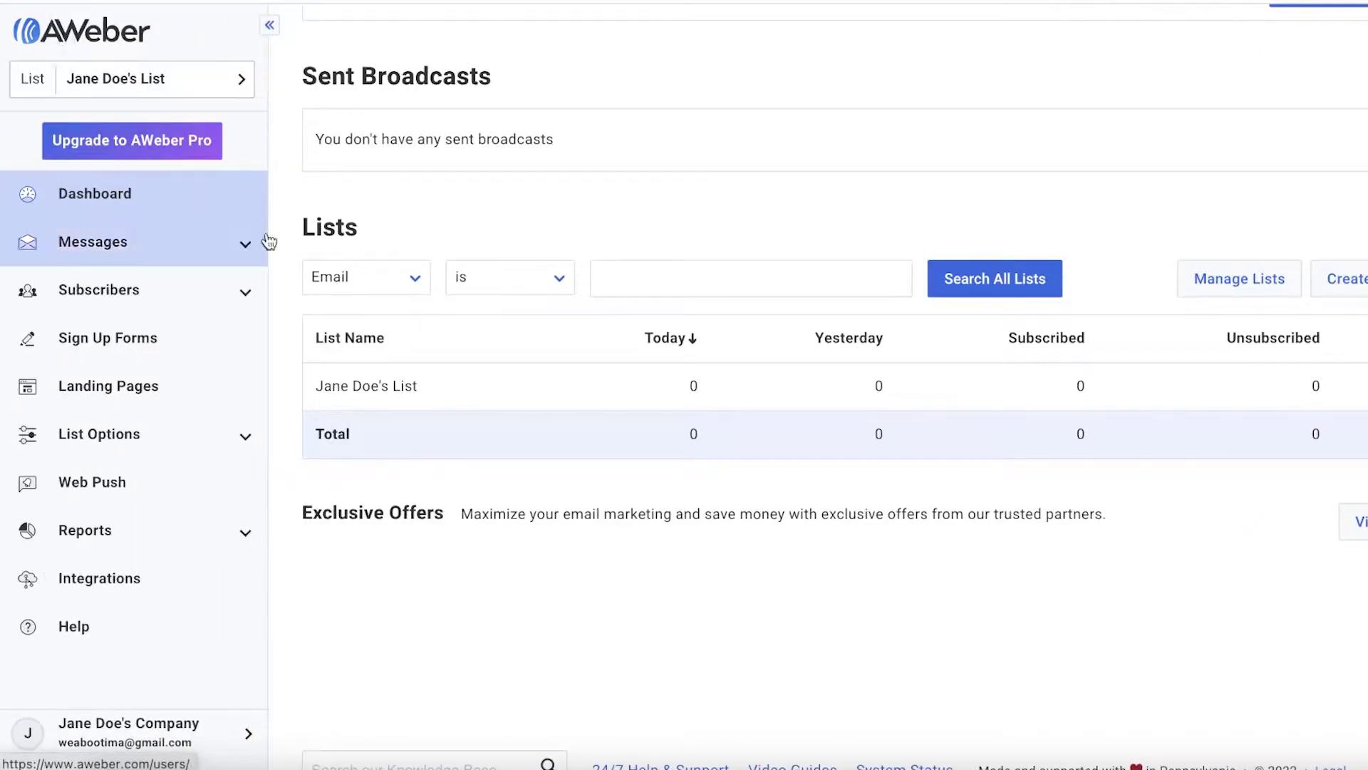
{"action": "left_click", "coordinate": [151, 397]}
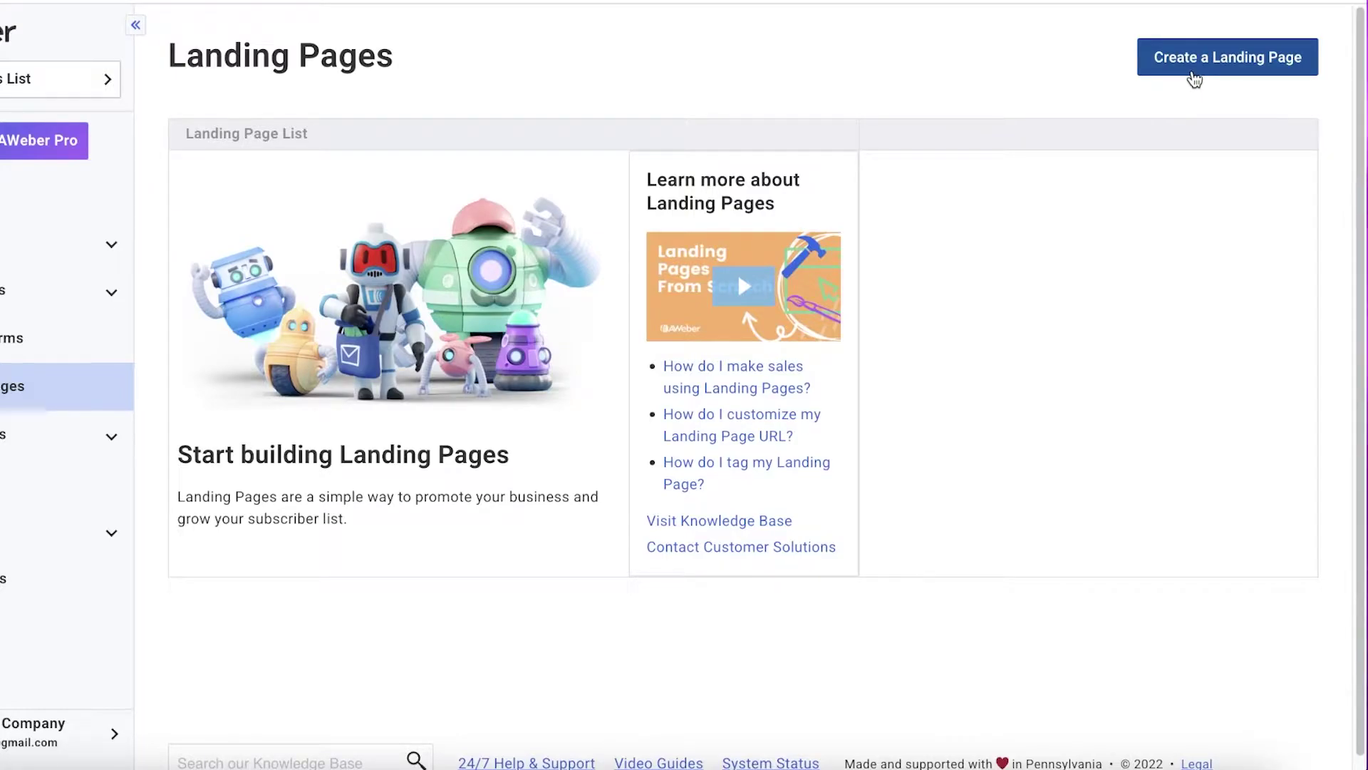
- Start a new landing page and browse the Choose a Template gallery
{"action": "left_click", "coordinate": [1194, 80]}
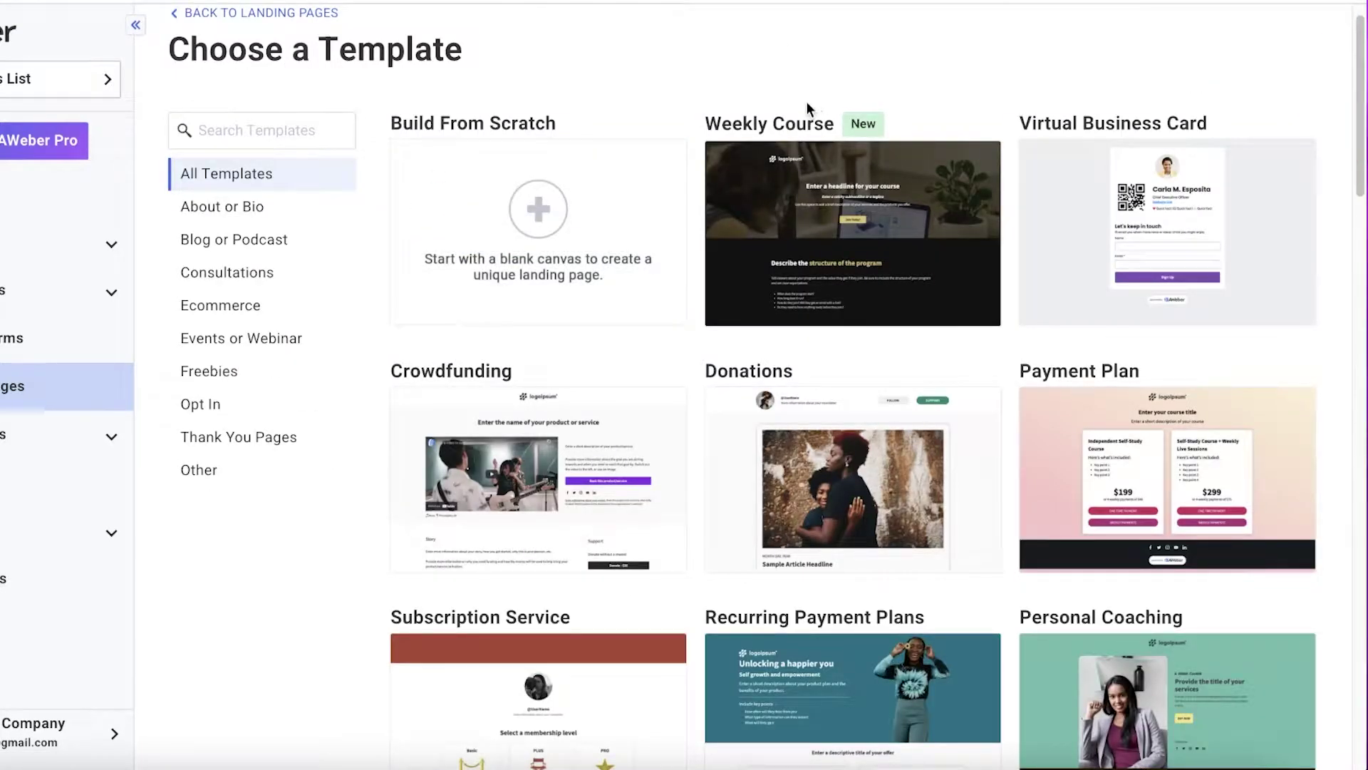
{"action": "scroll", "coordinate": [762, 510], "scroll_direction": "down", "scroll_amount": 1}
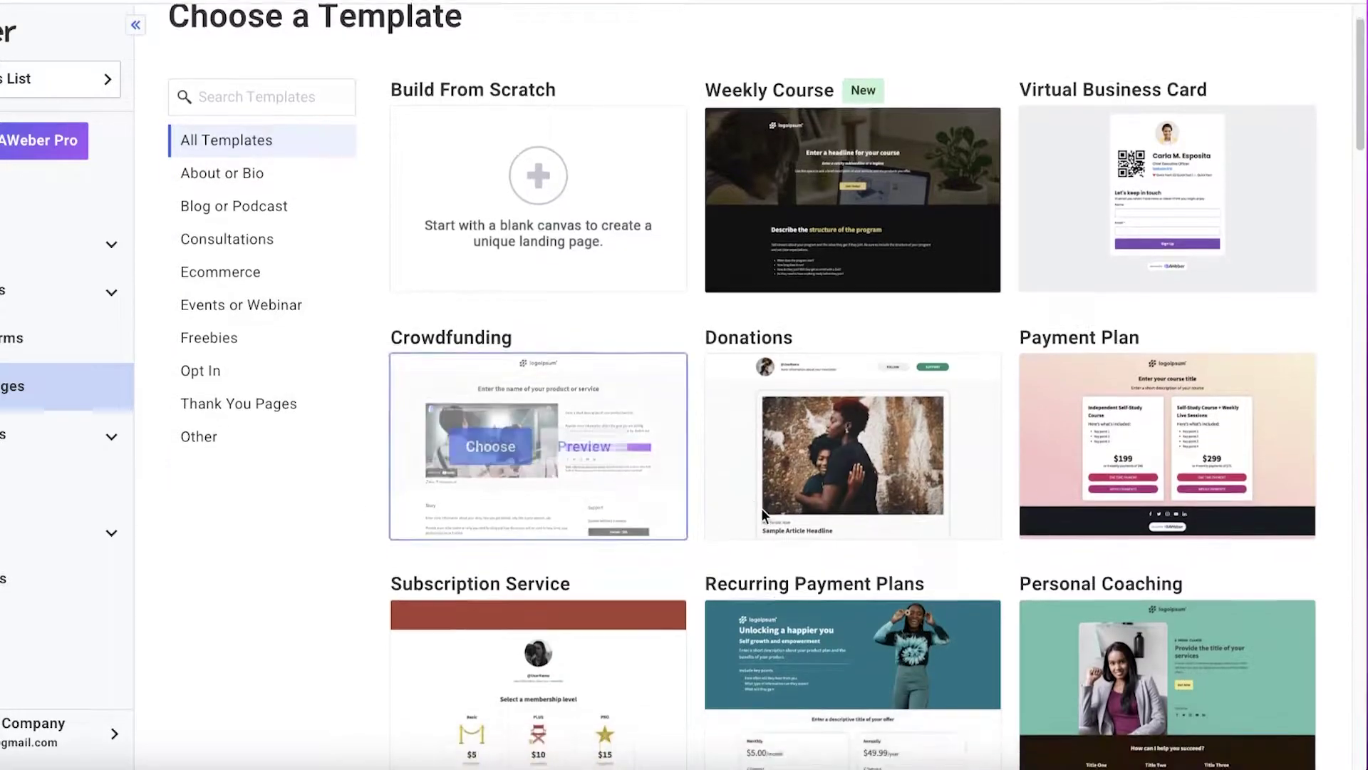
{"action": "scroll", "coordinate": [1012, 340], "scroll_direction": "down", "scroll_amount": 15}
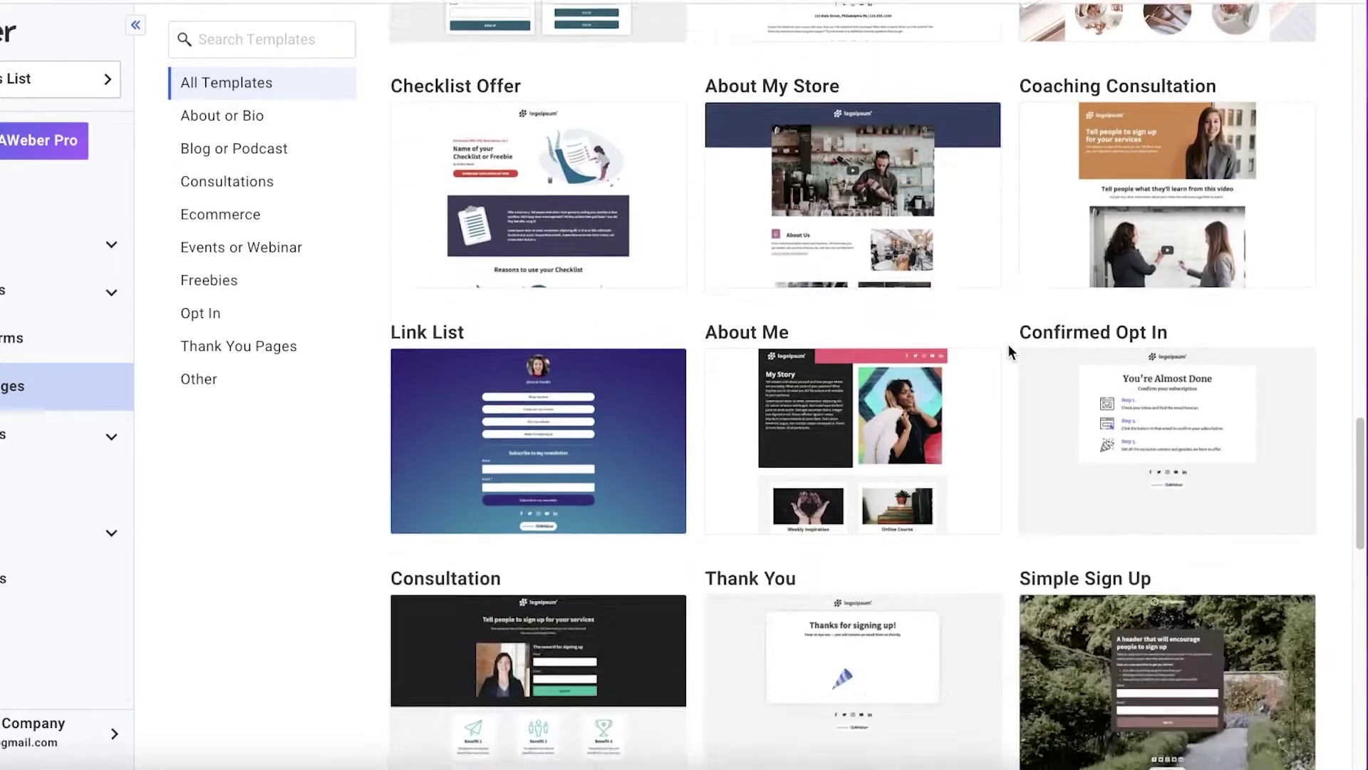
{"action": "scroll", "coordinate": [1008, 343], "scroll_direction": "down", "scroll_amount": 20}
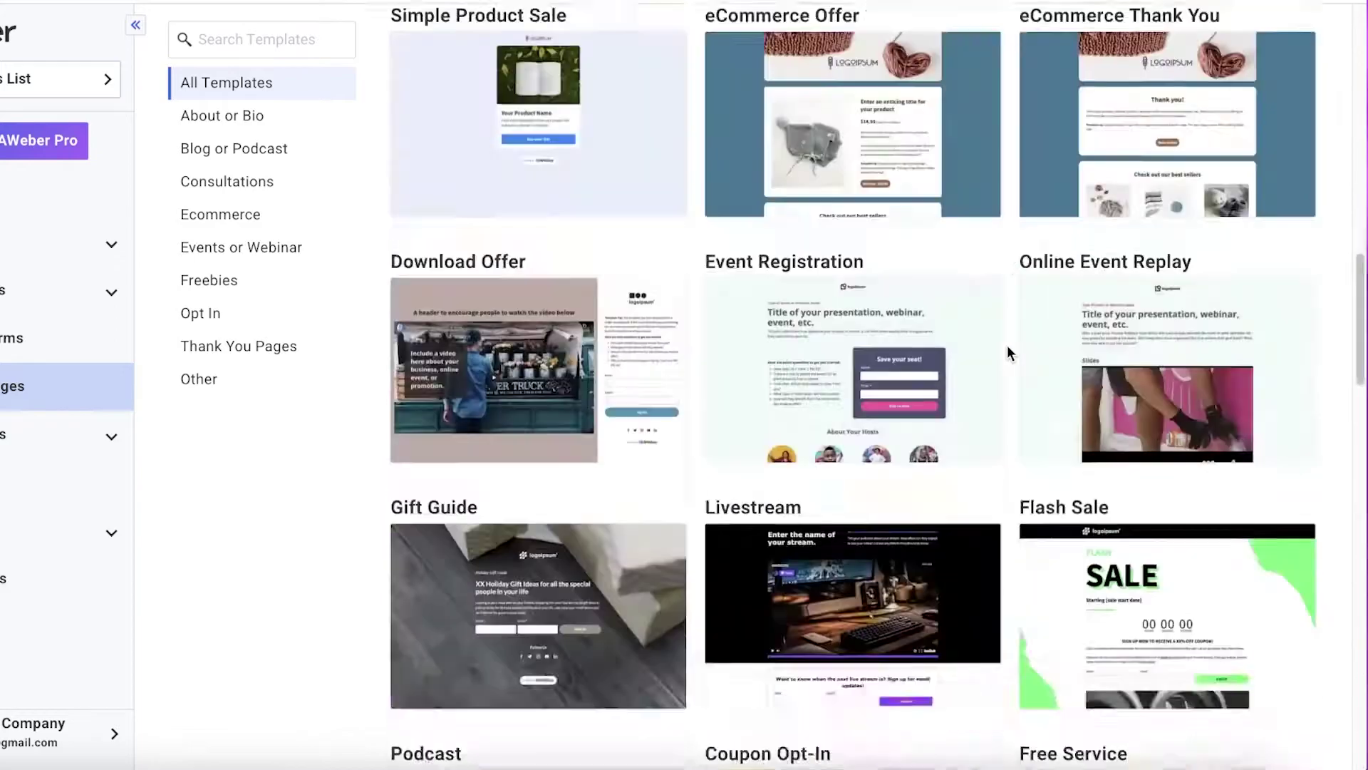
{"action": "scroll", "coordinate": [1007, 348], "scroll_direction": "up", "scroll_amount": 20}
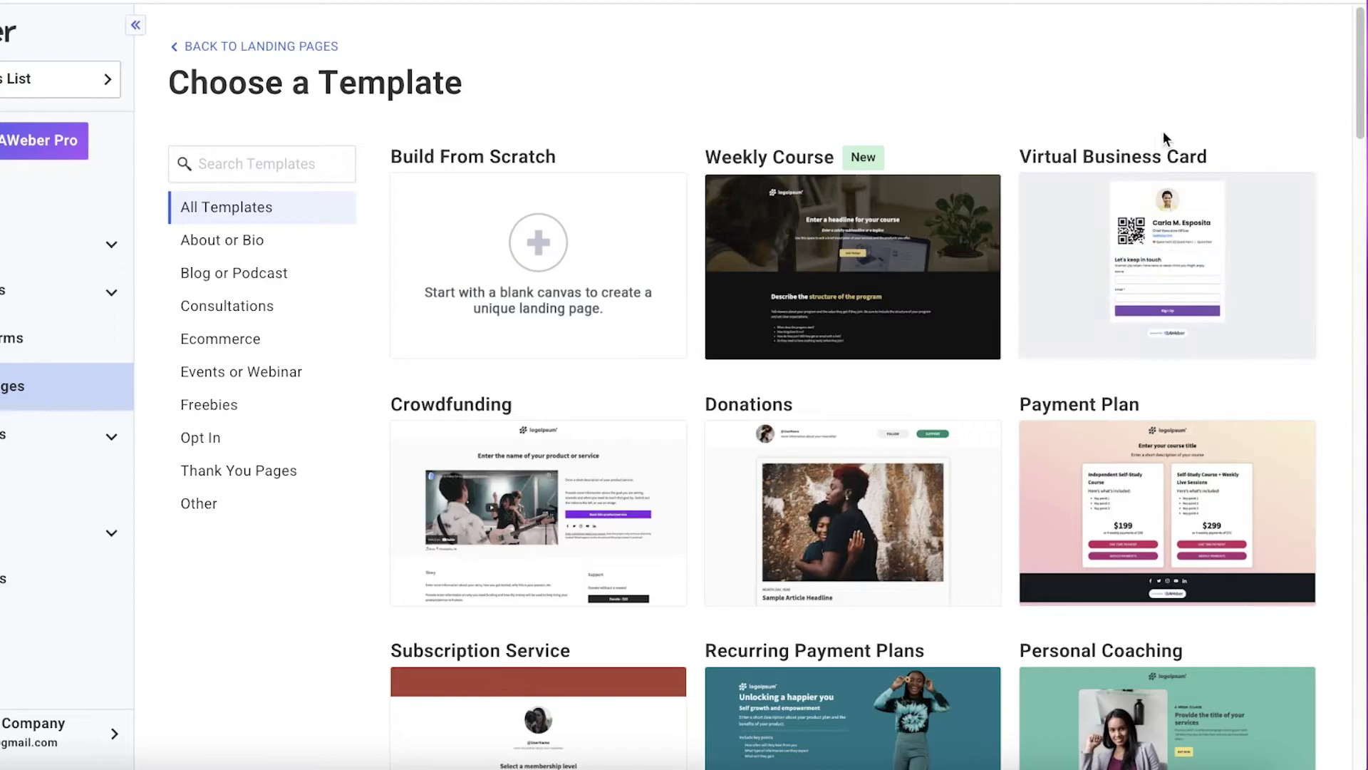
{"action": "scroll", "coordinate": [1101, 177], "scroll_direction": "down", "scroll_amount": 10}
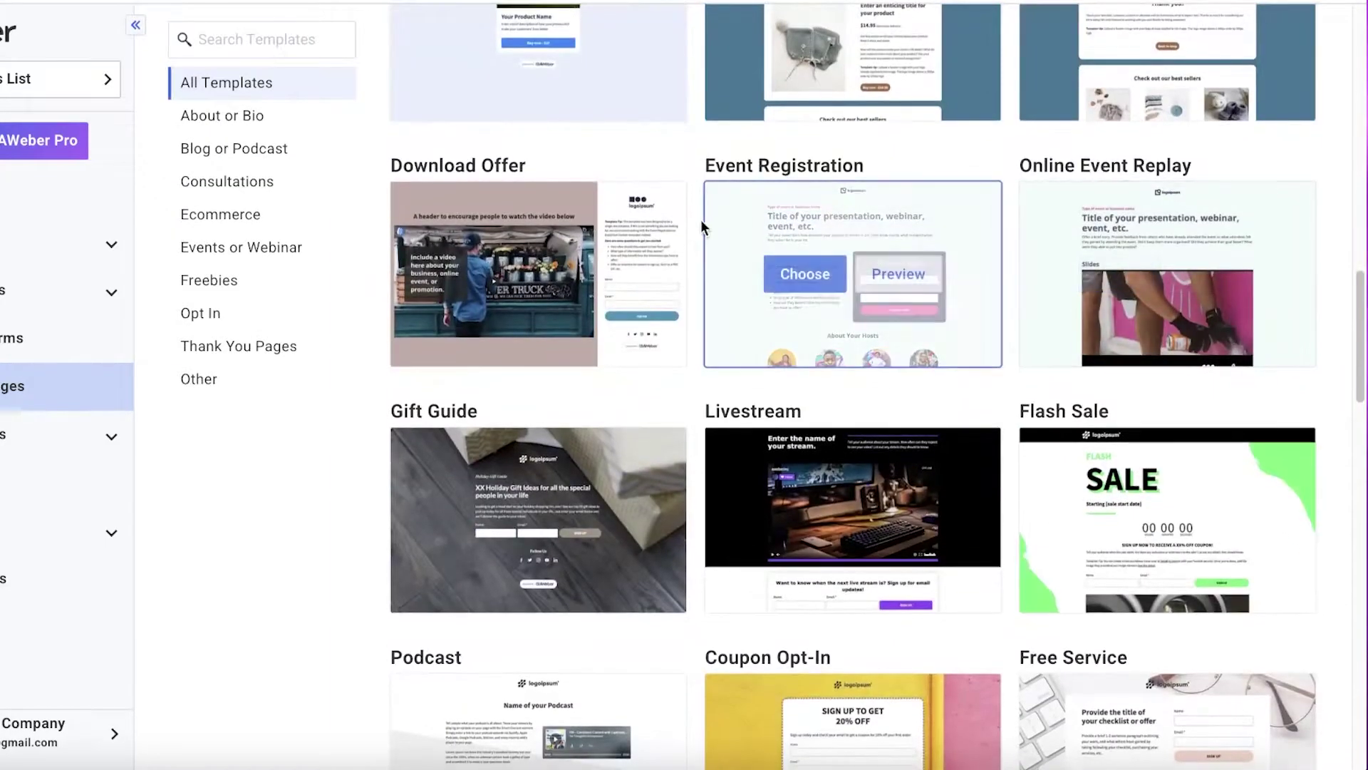
{"action": "mouse_move", "coordinate": [763, 248]}
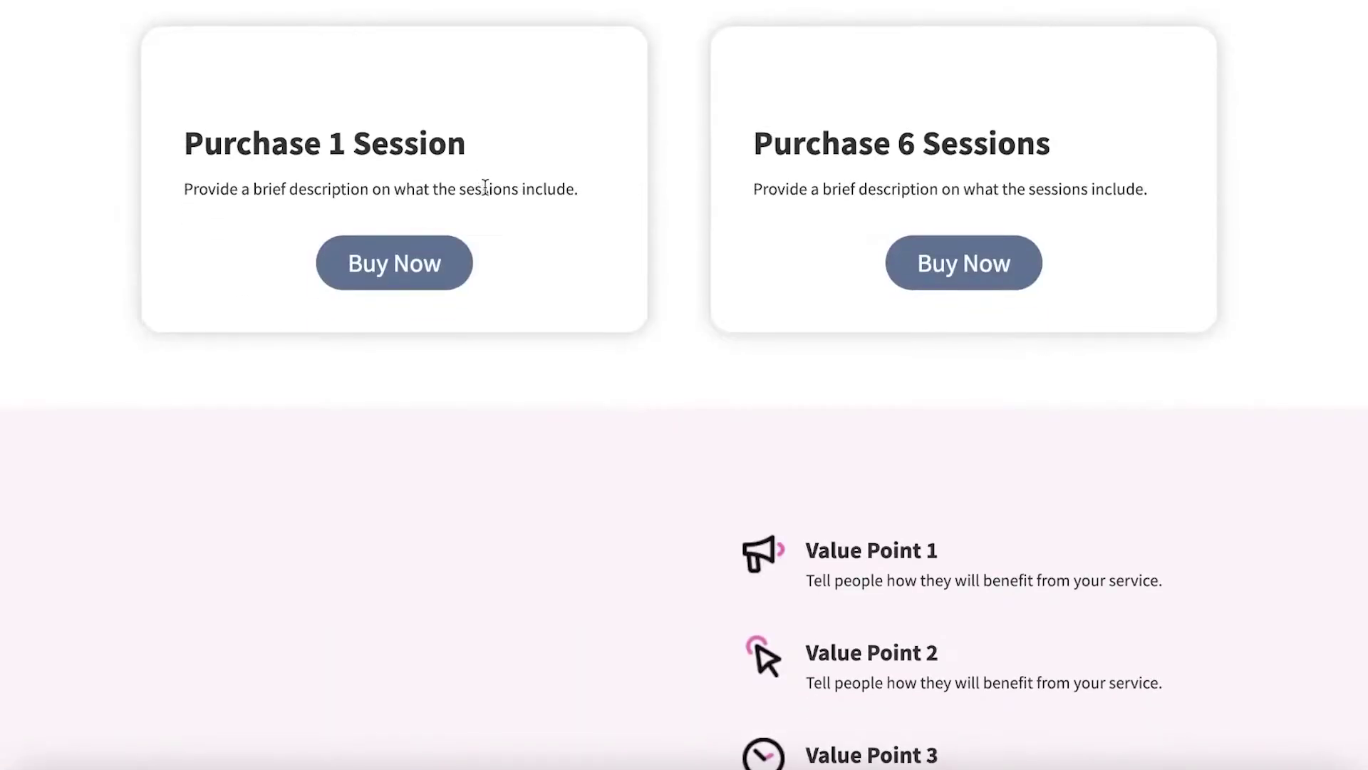
{"action": "scroll", "coordinate": [924, 221], "scroll_direction": "down", "scroll_amount": 15}
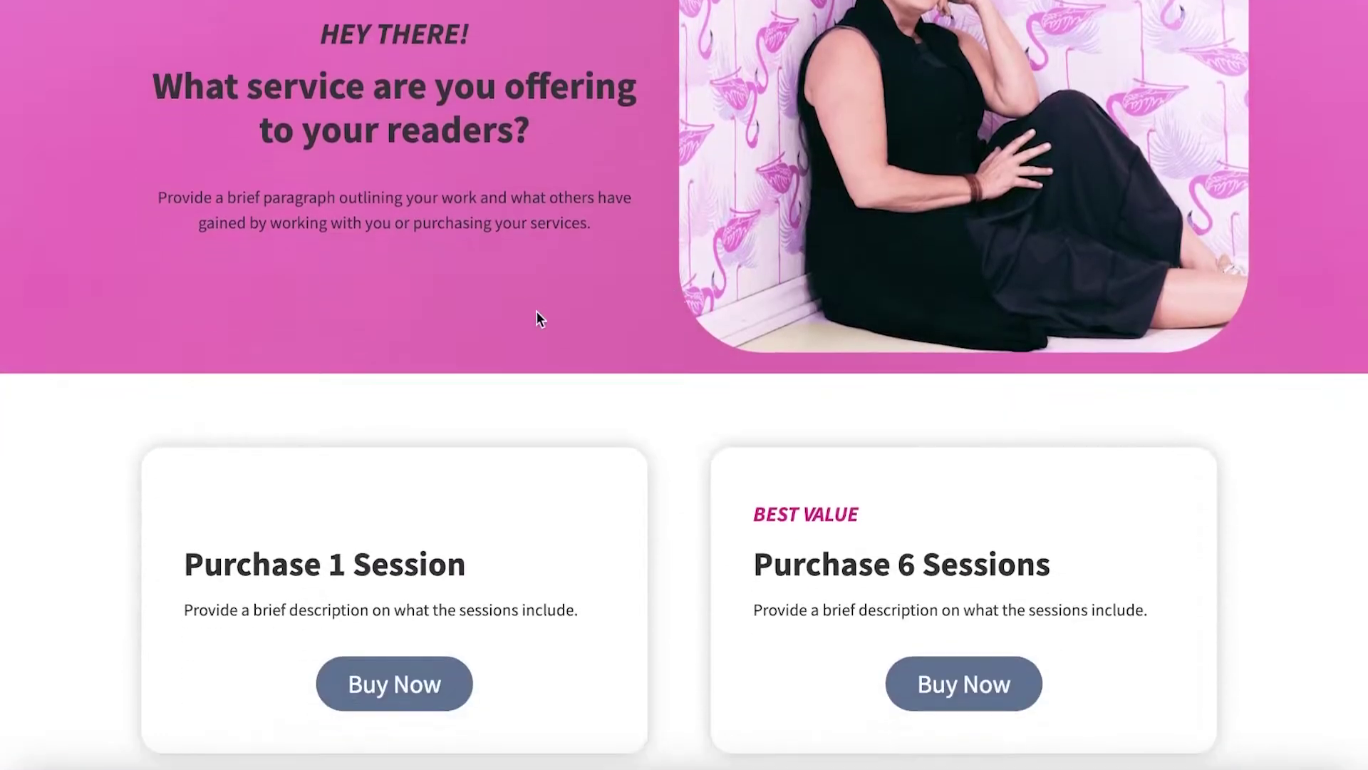
{"action": "scroll", "coordinate": [841, 397], "scroll_direction": "down", "scroll_amount": 5}
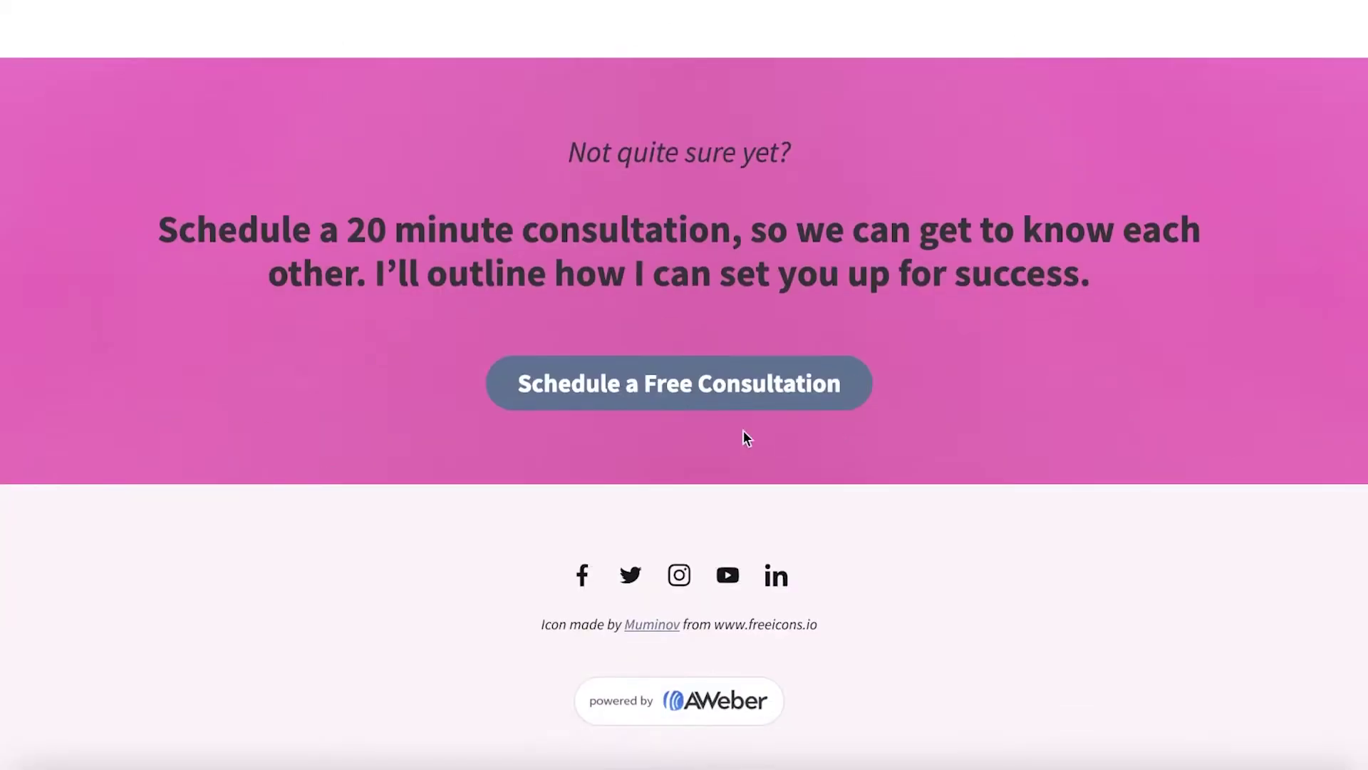
{"action": "scroll", "coordinate": [589, 454], "scroll_direction": "up", "scroll_amount": 20}
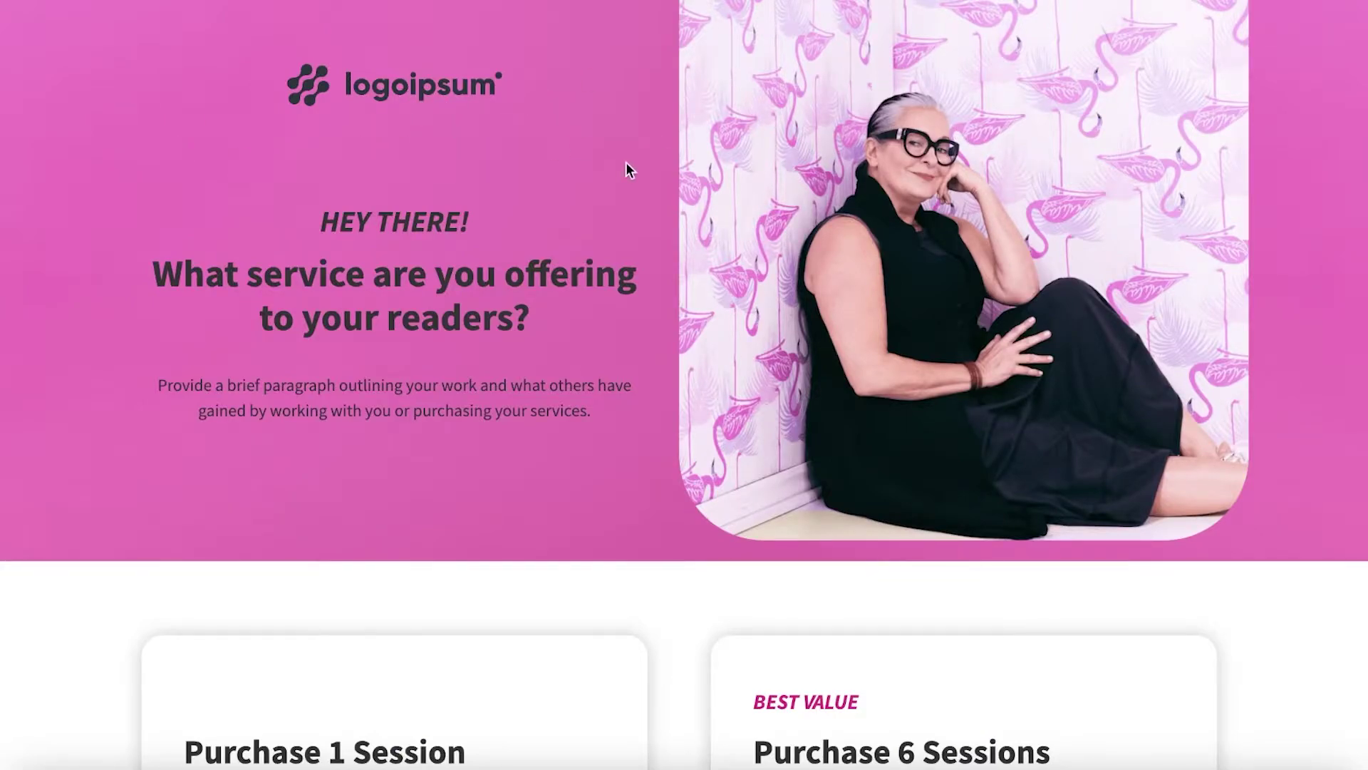
{"action": "scroll", "coordinate": [535, 188], "scroll_direction": "down", "scroll_amount": 7}
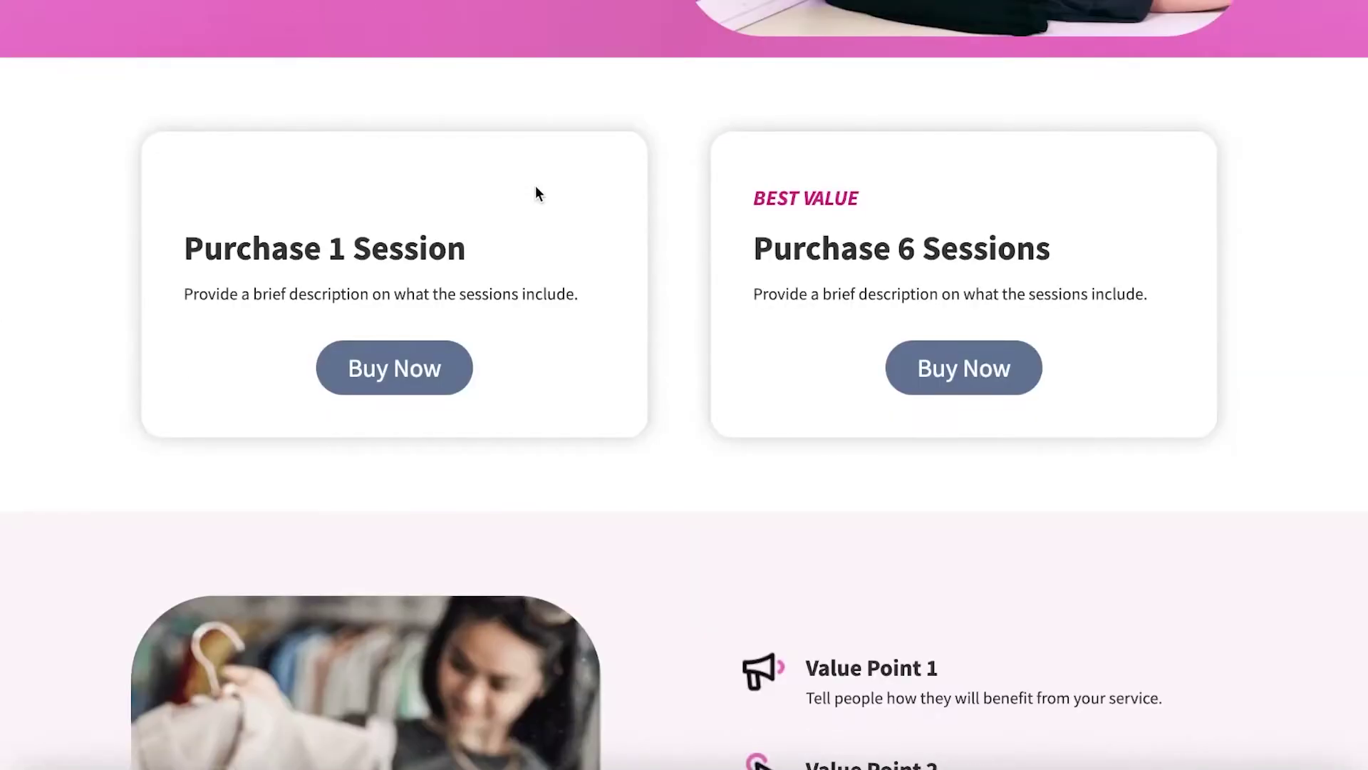
{"action": "scroll", "coordinate": [536, 192], "scroll_direction": "down", "scroll_amount": 4}
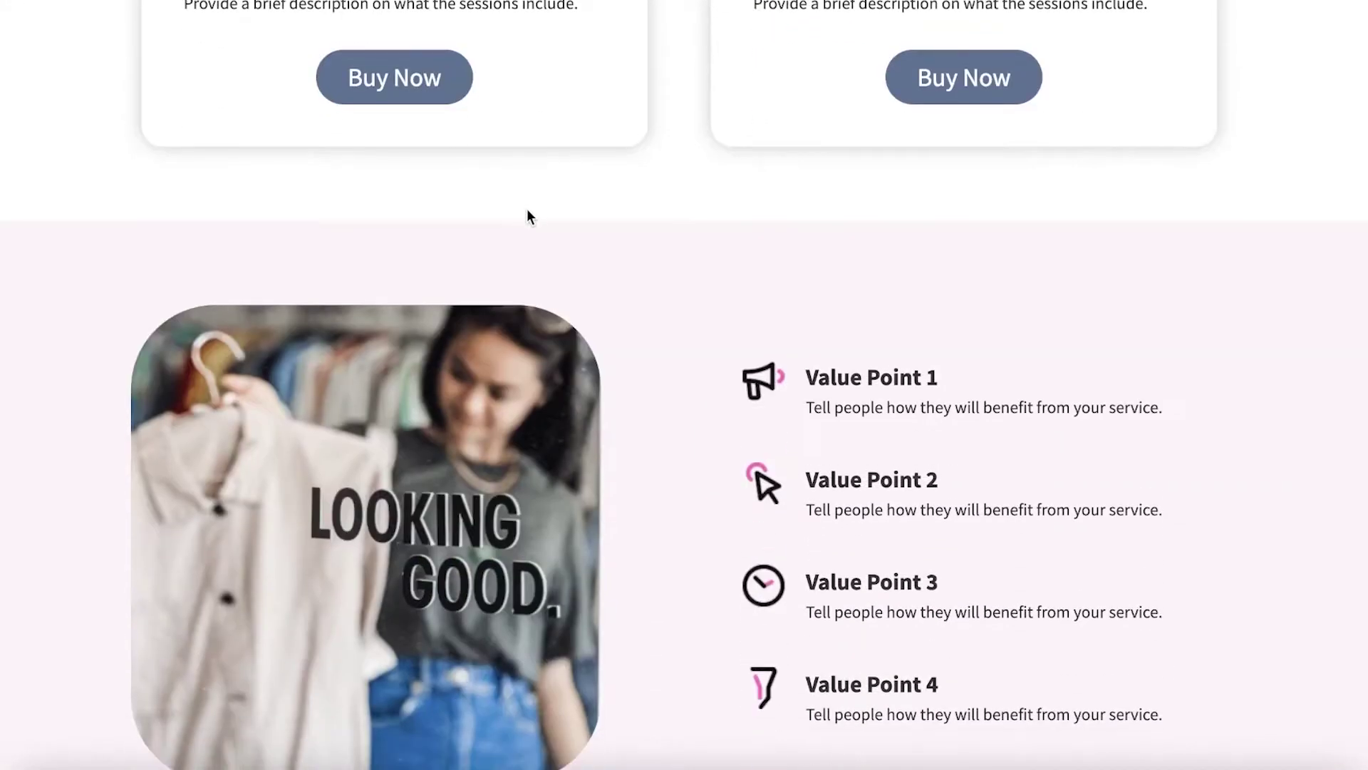
{"action": "scroll", "coordinate": [524, 206], "scroll_direction": "down", "scroll_amount": 5}
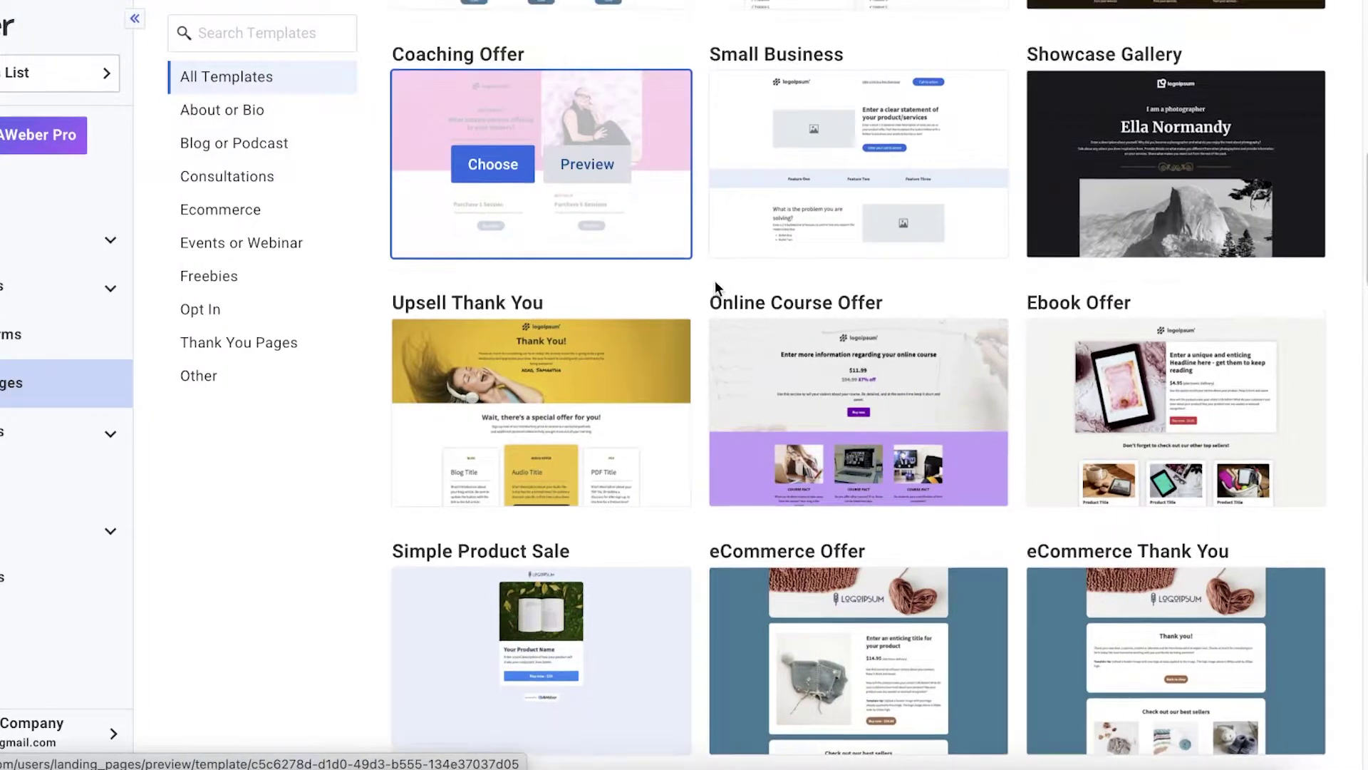
- Look through the available landing page templates in the gallery
{"action": "scroll", "coordinate": [713, 292], "scroll_direction": "up", "scroll_amount": 10}
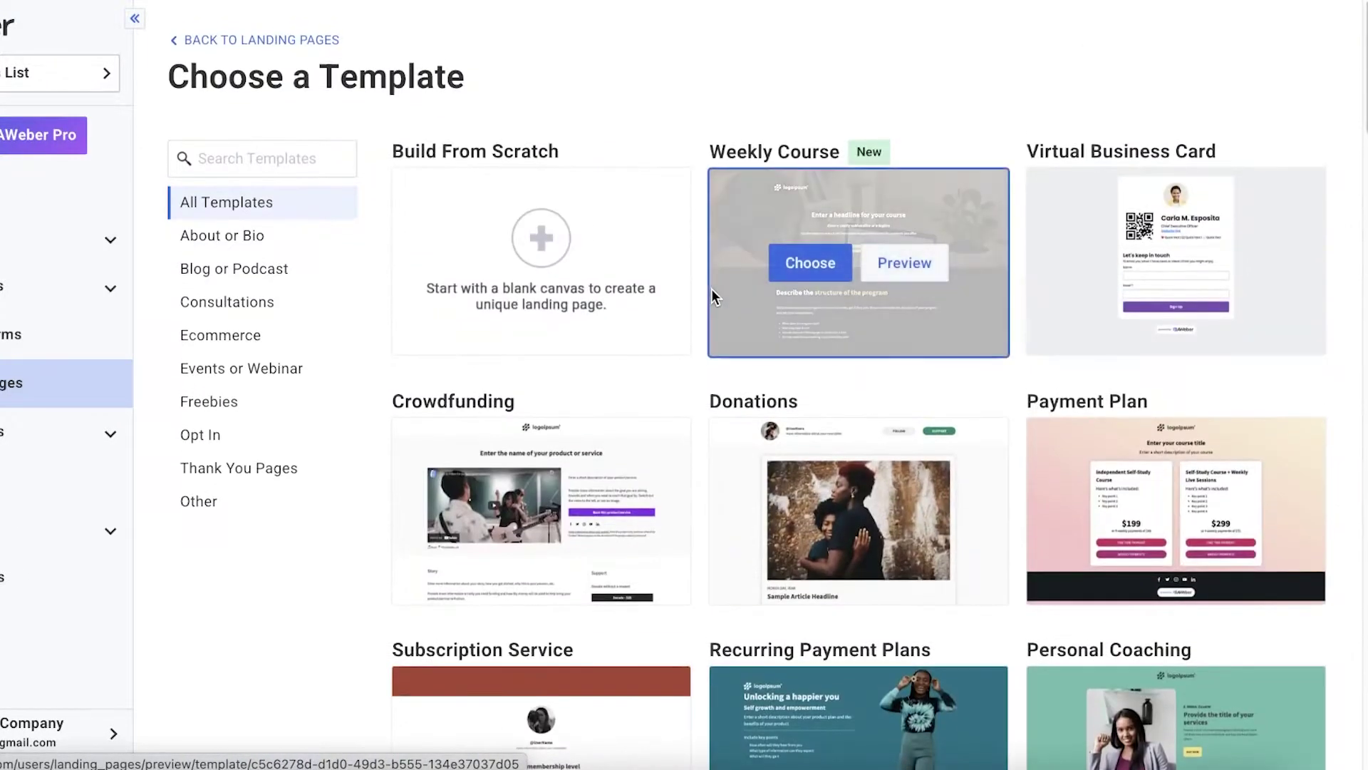
{"action": "scroll", "coordinate": [1329, 271], "scroll_direction": "down", "scroll_amount": 3}
{"action": "scroll", "coordinate": [1328, 274], "scroll_direction": "down", "scroll_amount": 10}
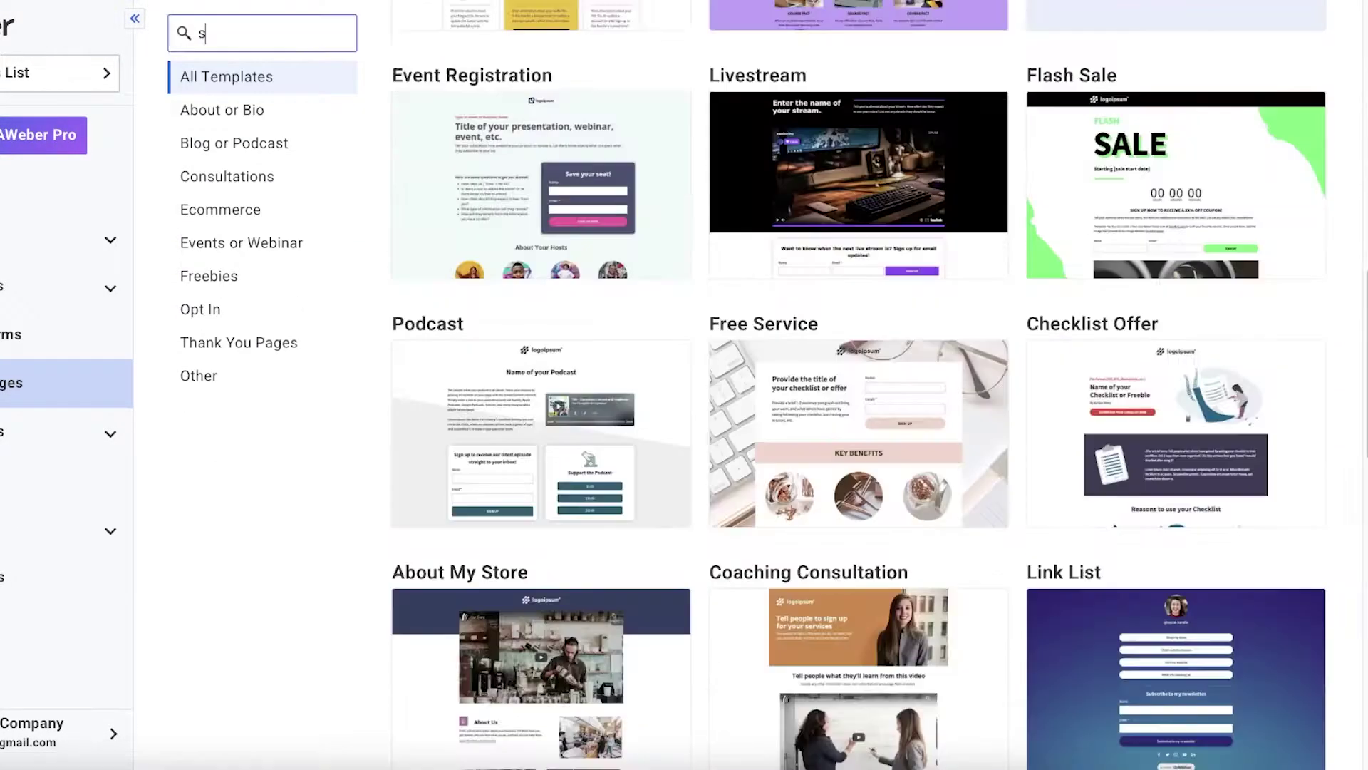
{"action": "scroll", "coordinate": [858, 385], "scroll_direction": "up", "scroll_amount": 10}
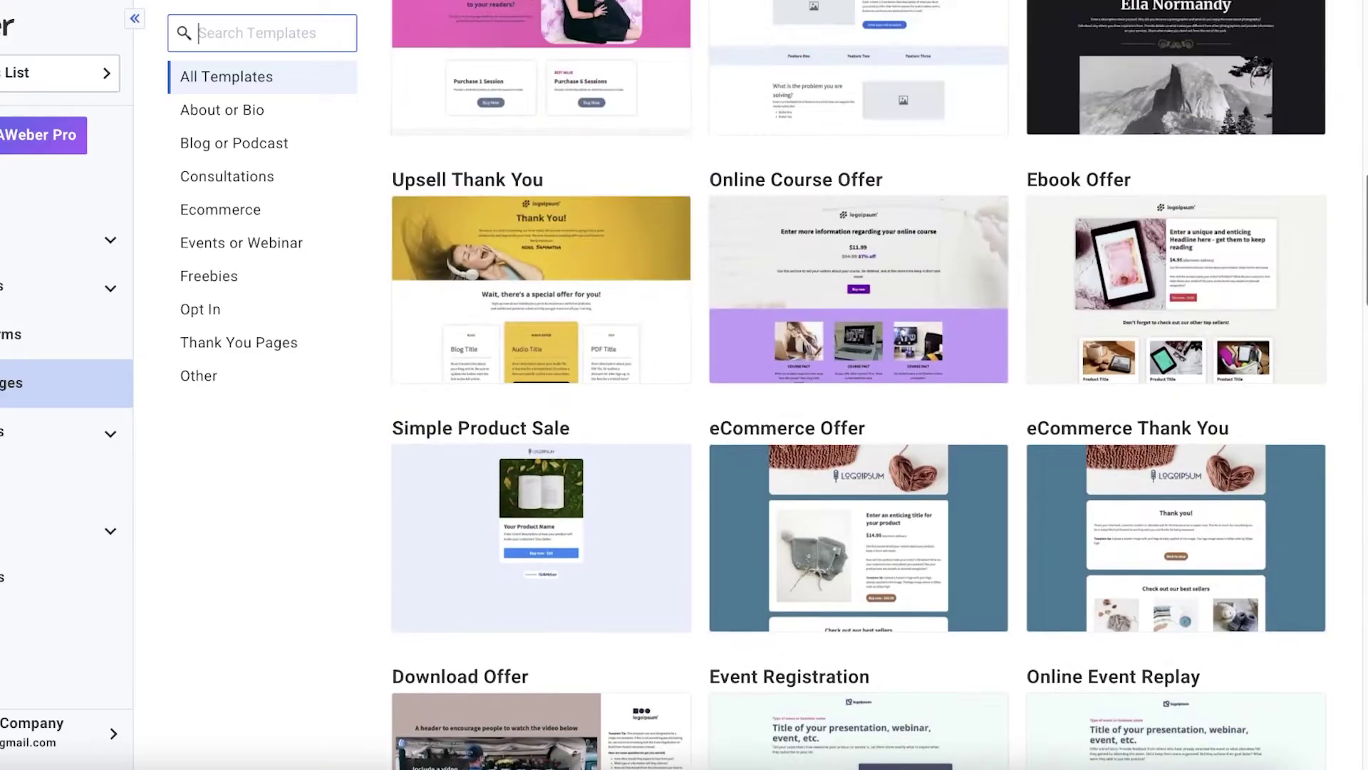
{"action": "scroll", "coordinate": [858, 385], "scroll_direction": "down", "scroll_amount": 15}
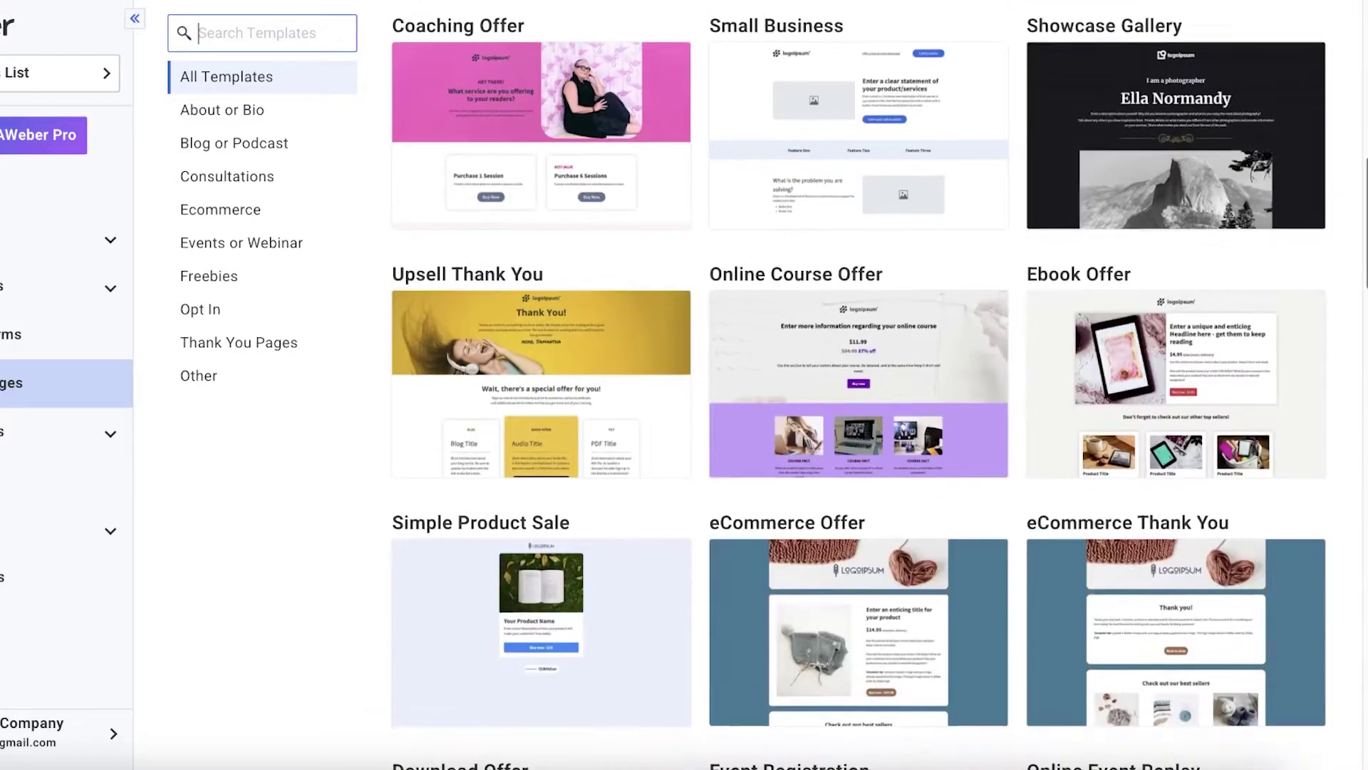
{"action": "scroll", "coordinate": [859, 385], "scroll_direction": "down", "scroll_amount": 10}
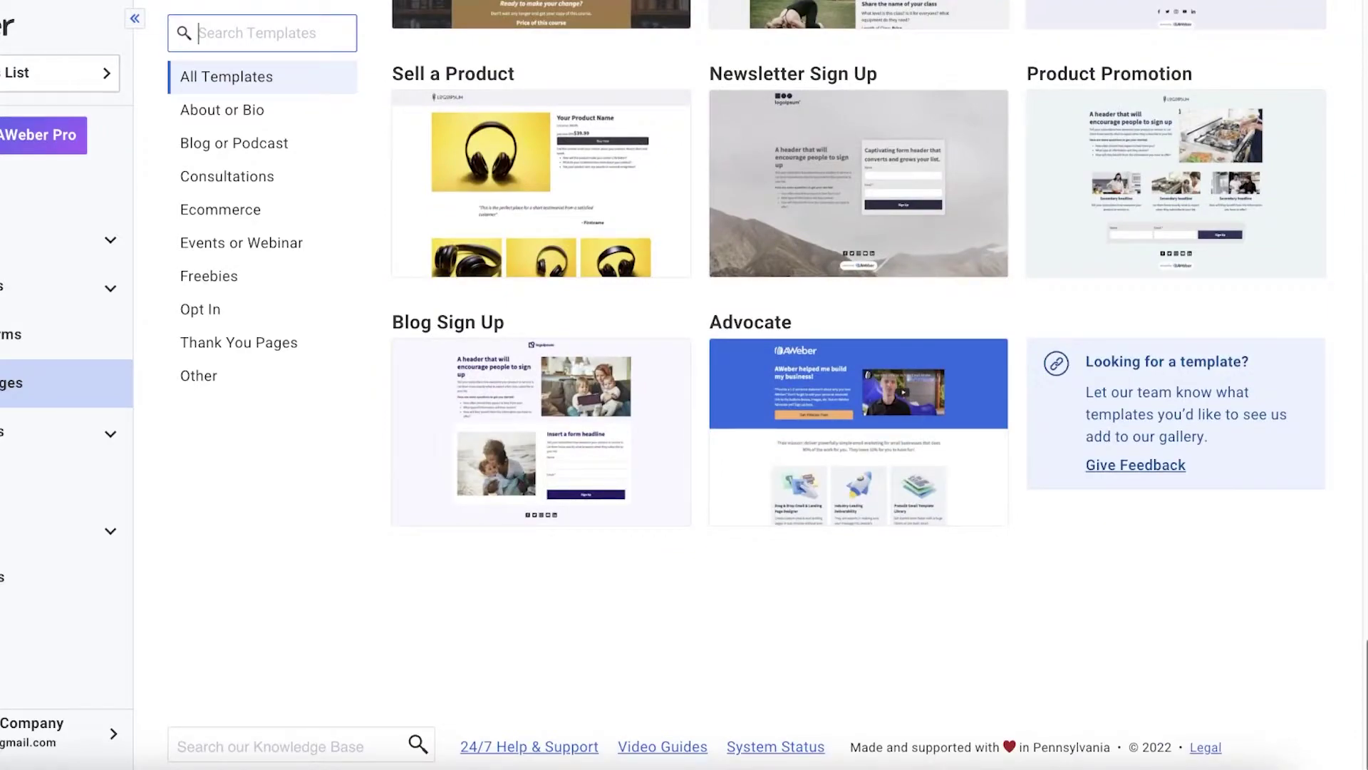
{"action": "scroll", "coordinate": [859, 385], "scroll_direction": "up", "scroll_amount": 3}
{"action": "scroll", "coordinate": [859, 384], "scroll_direction": "up", "scroll_amount": 3}
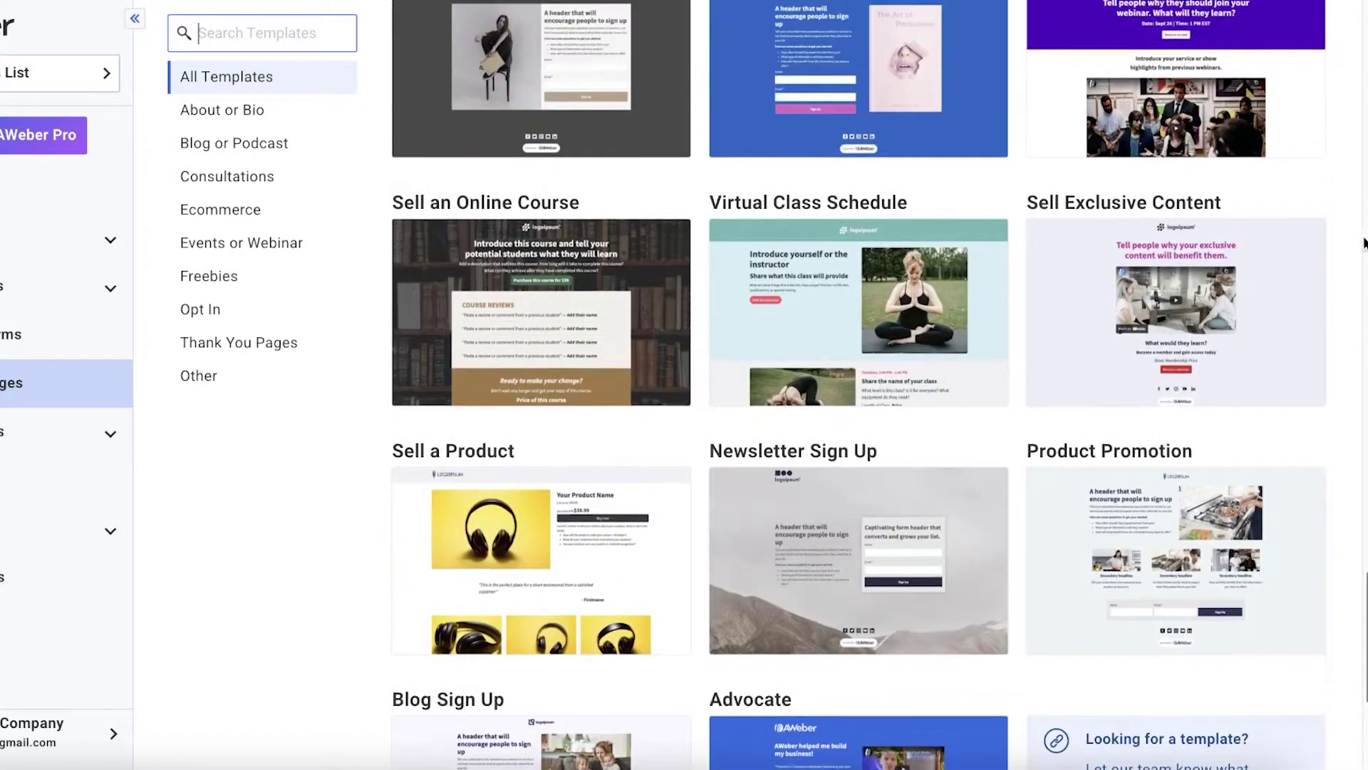
- Search the templates for 'sale' and bring up the Flash Sale card's Choose and Preview options
{"action": "left_click", "coordinate": [261, 39]}
{"action": "type", "text": "sa"}
{"action": "mouse_move", "coordinate": [509, 109]}
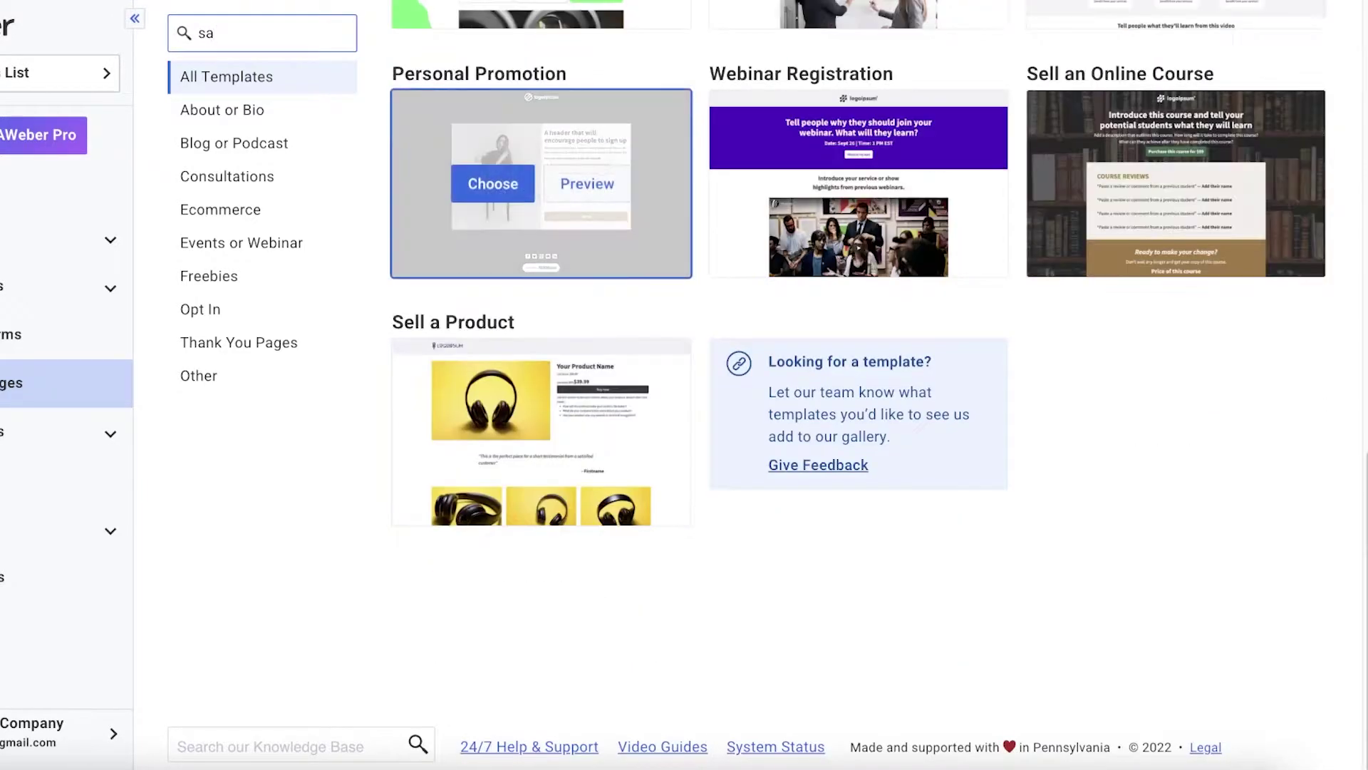
{"action": "type", "text": "le"}
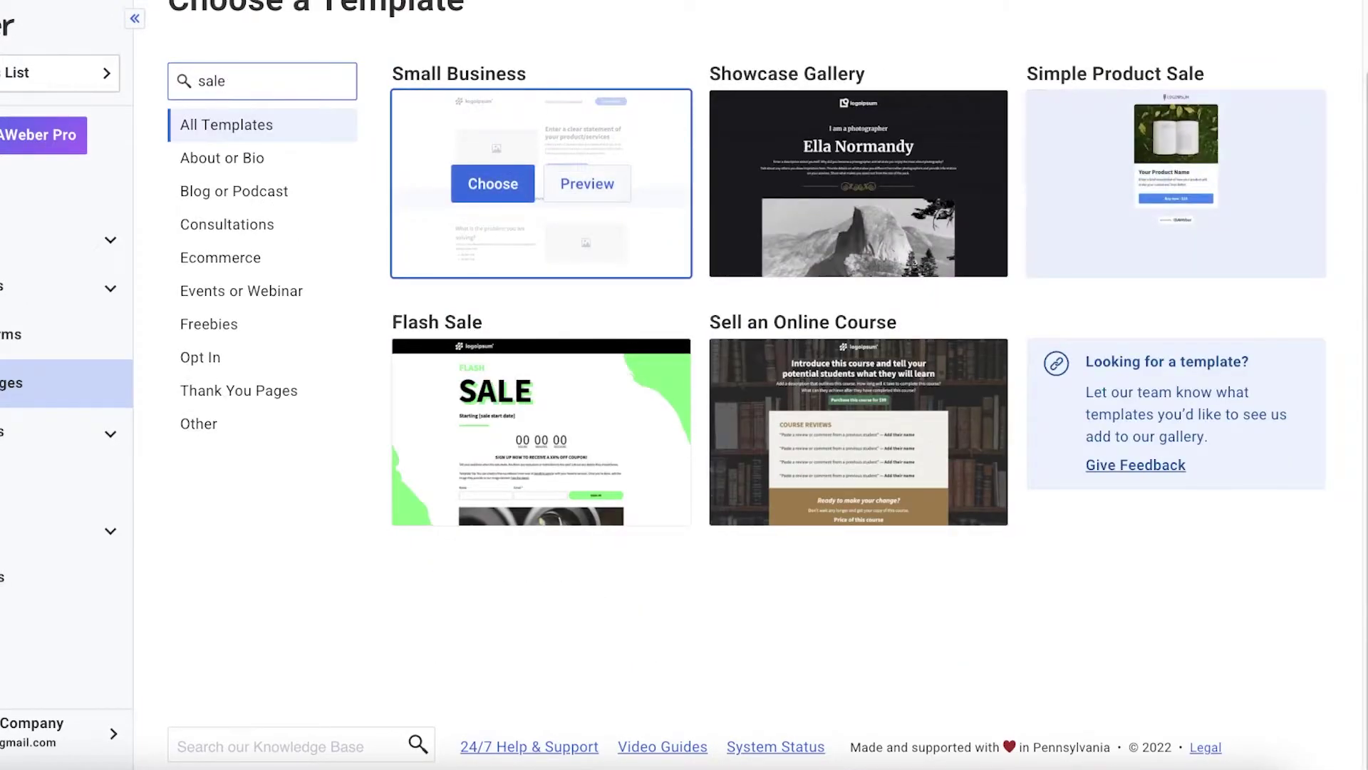
{"action": "left_click", "coordinate": [829, 19]}
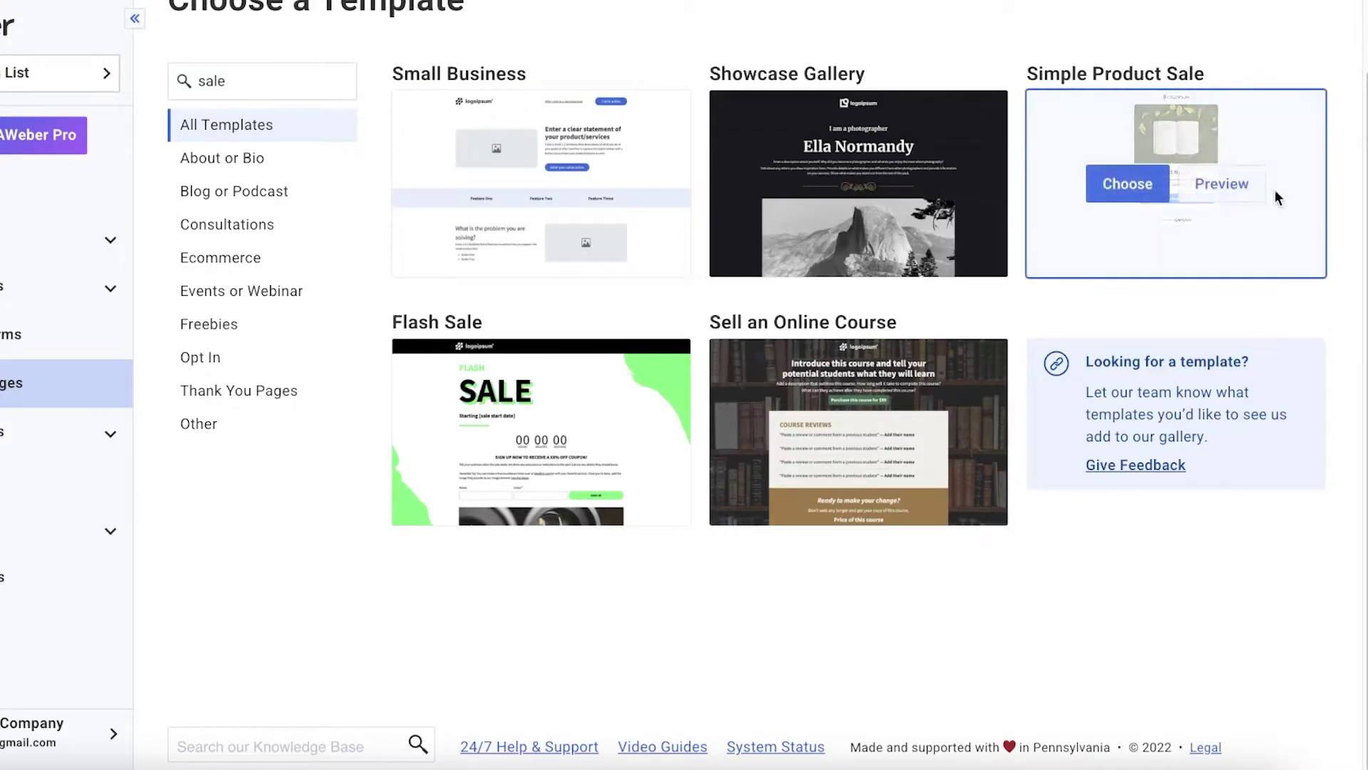
{"action": "mouse_move", "coordinate": [417, 477]}
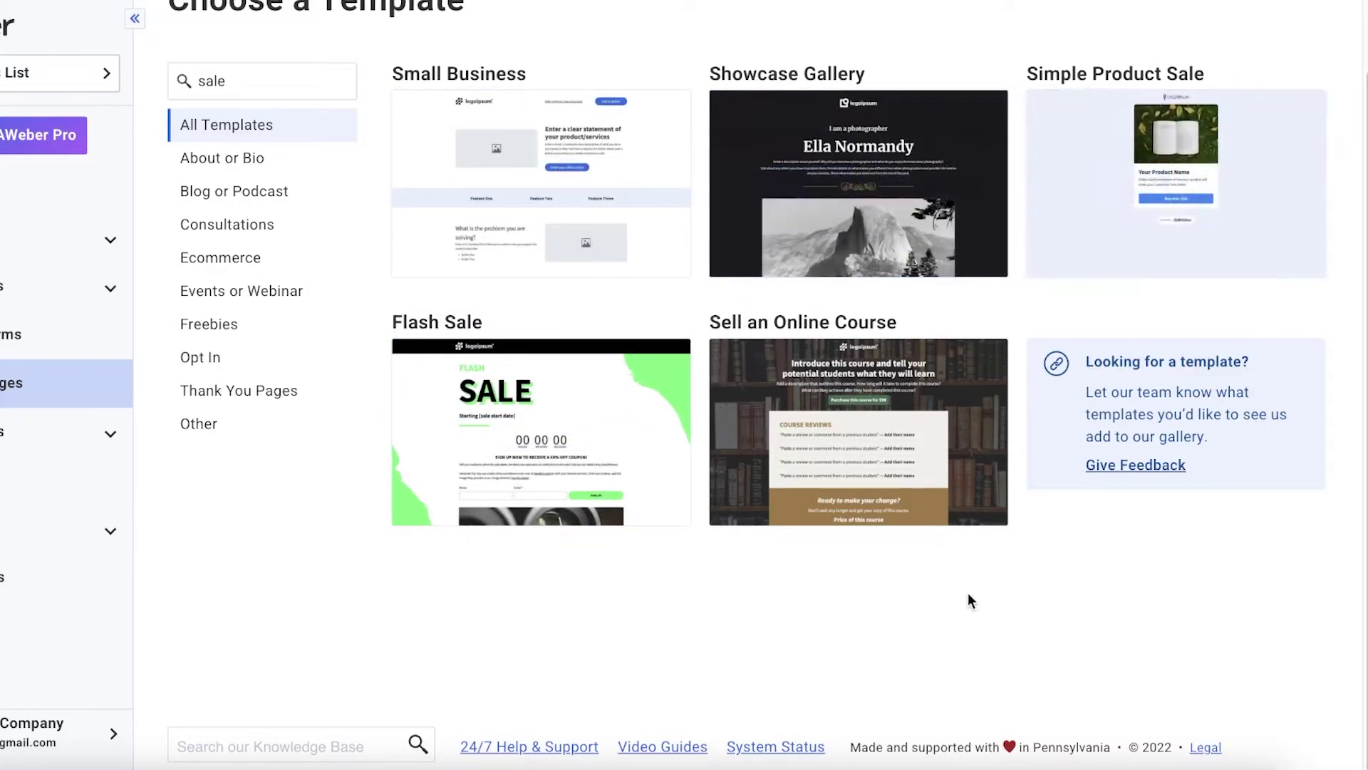
{"action": "mouse_move", "coordinate": [878, 441]}
{"action": "mouse_move", "coordinate": [459, 437]}
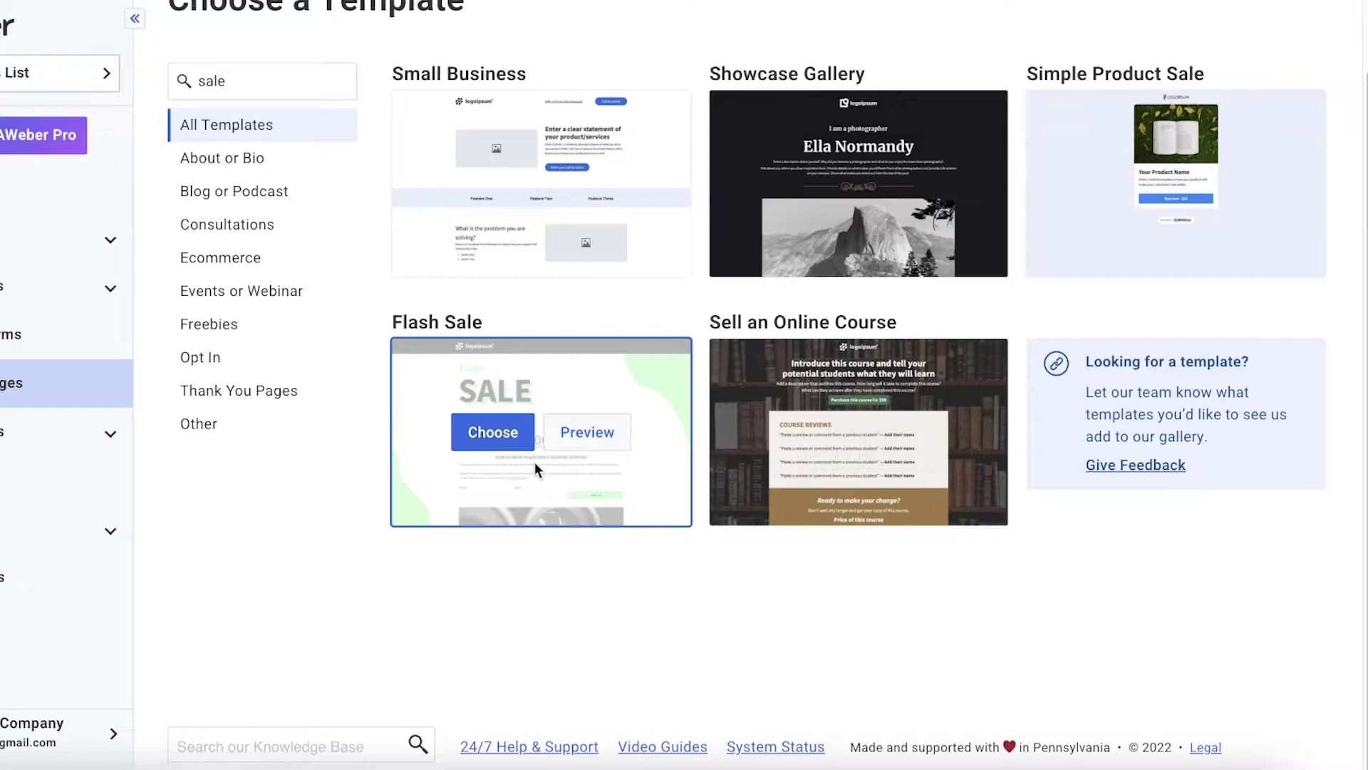
- Choose the Flash Sale template and look over the page in the editor
{"action": "left_click", "coordinate": [516, 439]}
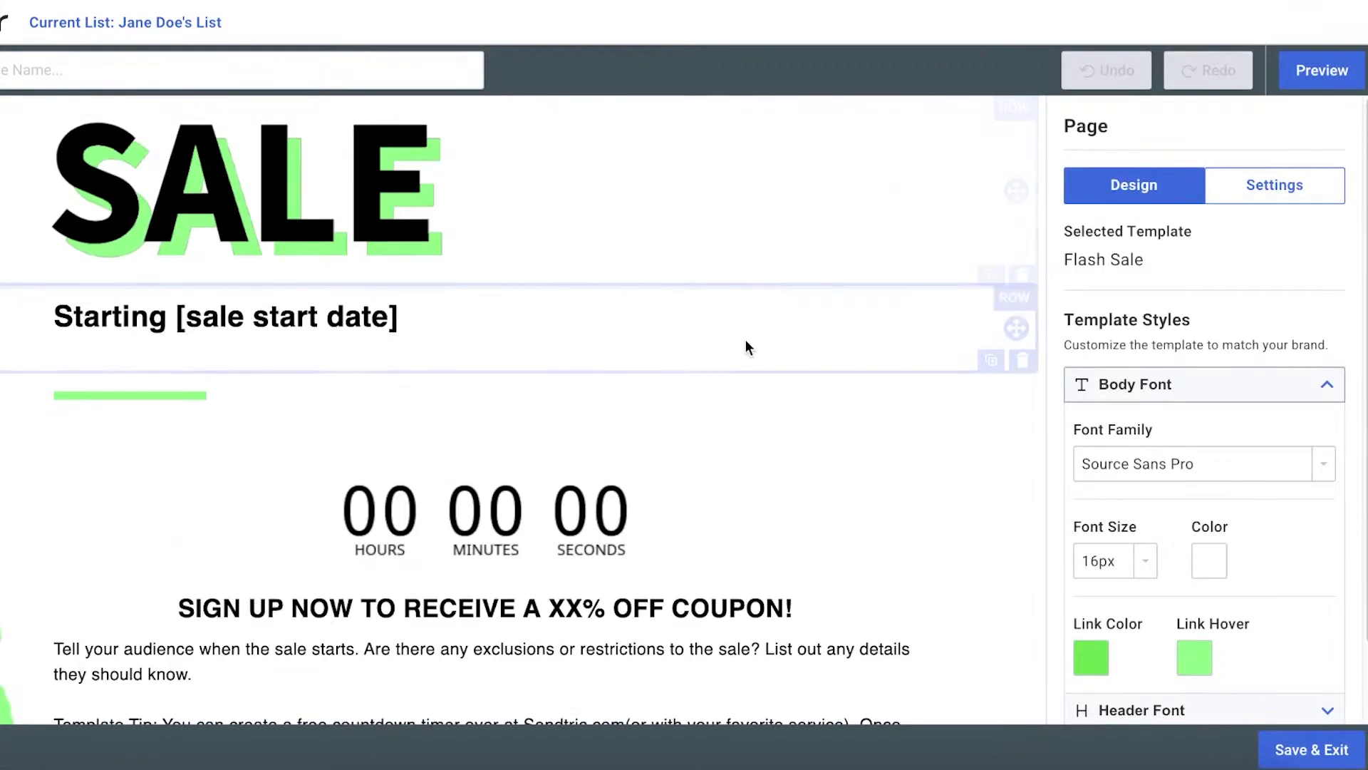
{"action": "scroll", "coordinate": [745, 346], "scroll_direction": "up", "scroll_amount": 4}
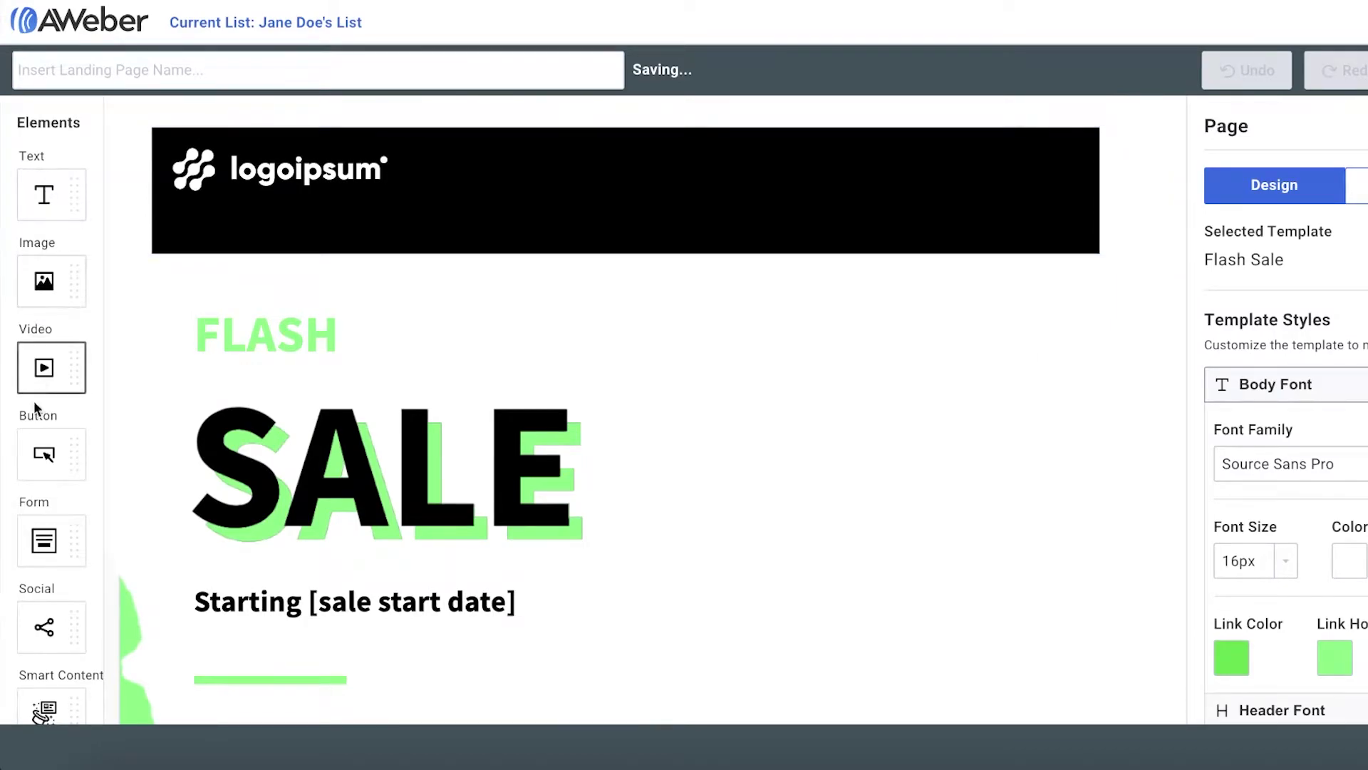
{"action": "scroll", "coordinate": [321, 266], "scroll_direction": "down", "scroll_amount": 4}
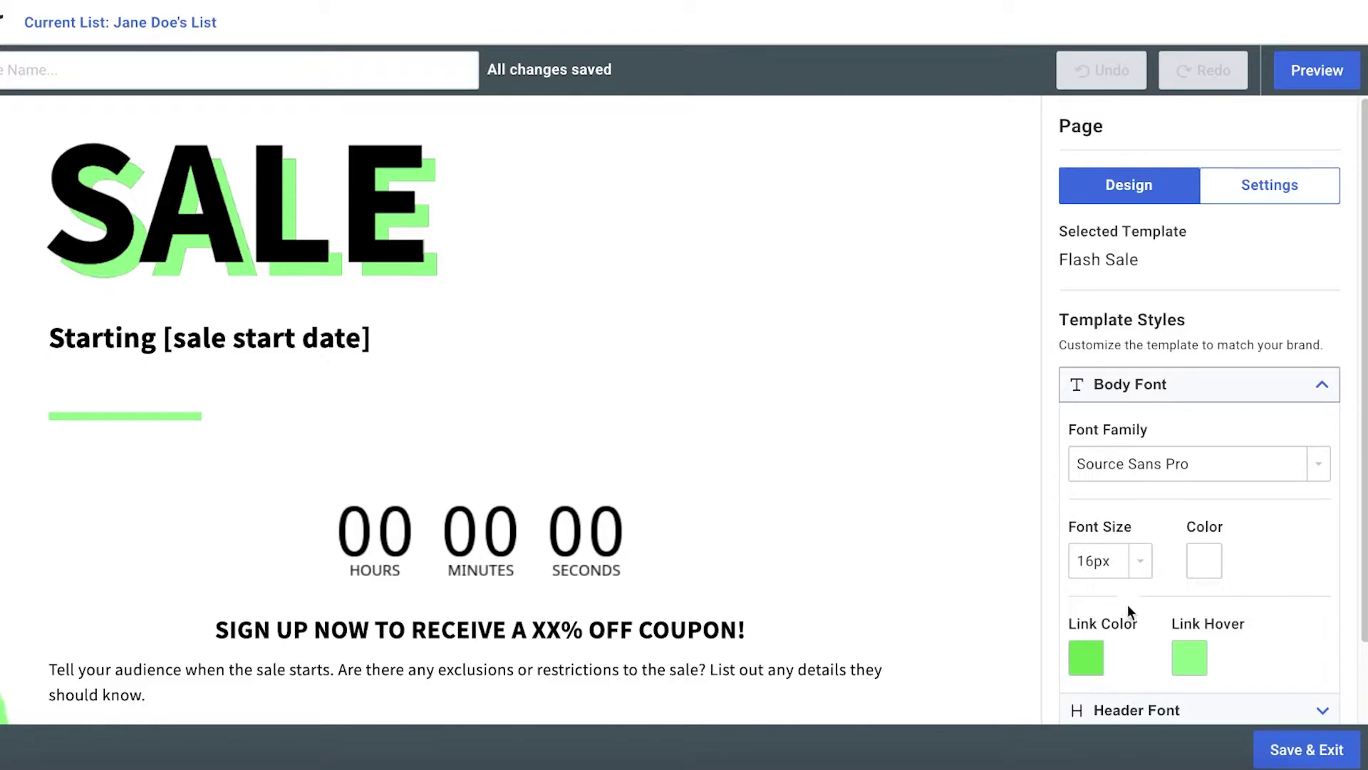
{"action": "scroll", "coordinate": [1122, 489], "scroll_direction": "down", "scroll_amount": 1}
{"action": "scroll", "coordinate": [1131, 480], "scroll_direction": "up", "scroll_amount": 1}
{"action": "scroll", "coordinate": [1177, 538], "scroll_direction": "down", "scroll_amount": 1}
{"action": "scroll", "coordinate": [1186, 541], "scroll_direction": "up", "scroll_amount": 1}
{"action": "scroll", "coordinate": [1182, 410], "scroll_direction": "down", "scroll_amount": 1}
{"action": "scroll", "coordinate": [956, 310], "scroll_direction": "down", "scroll_amount": 8}
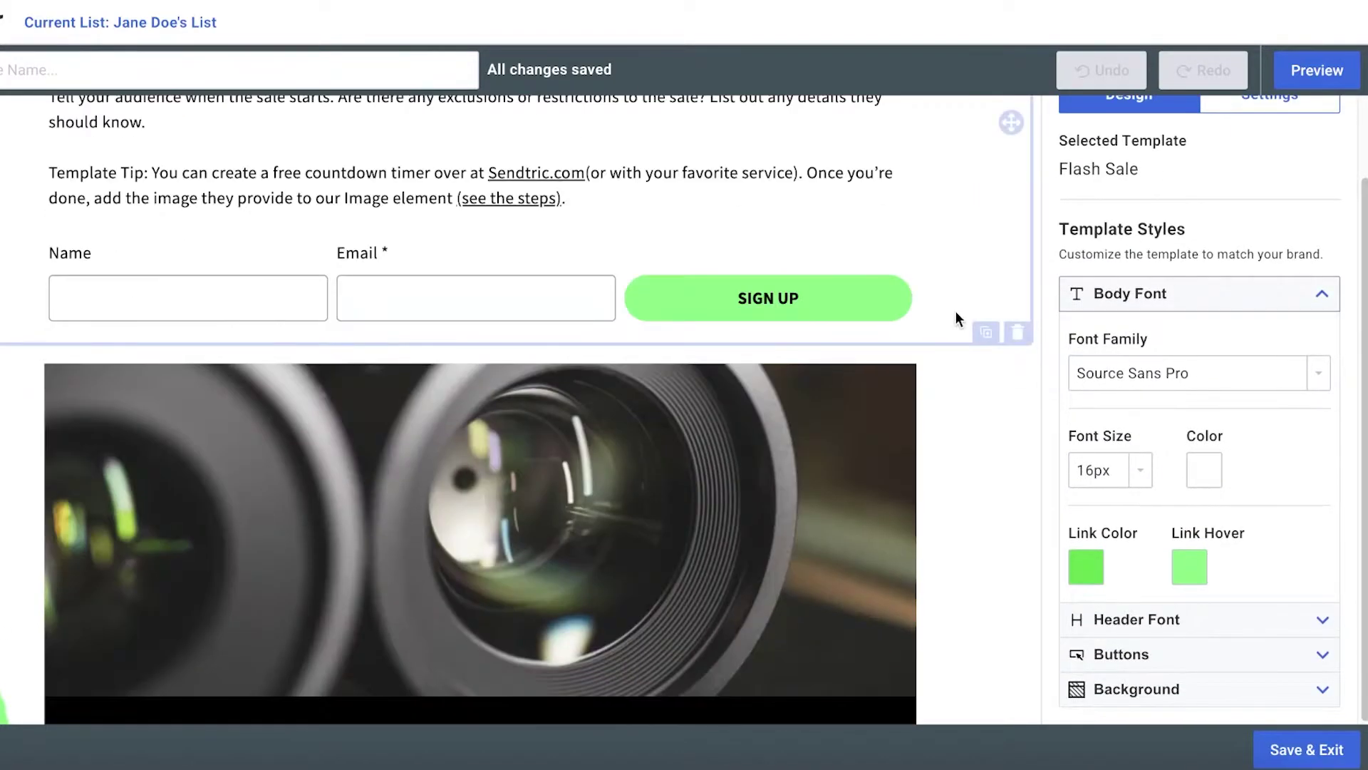
{"action": "scroll", "coordinate": [956, 310], "scroll_direction": "up", "scroll_amount": 8}
{"action": "scroll", "coordinate": [405, 305], "scroll_direction": "down", "scroll_amount": 17}
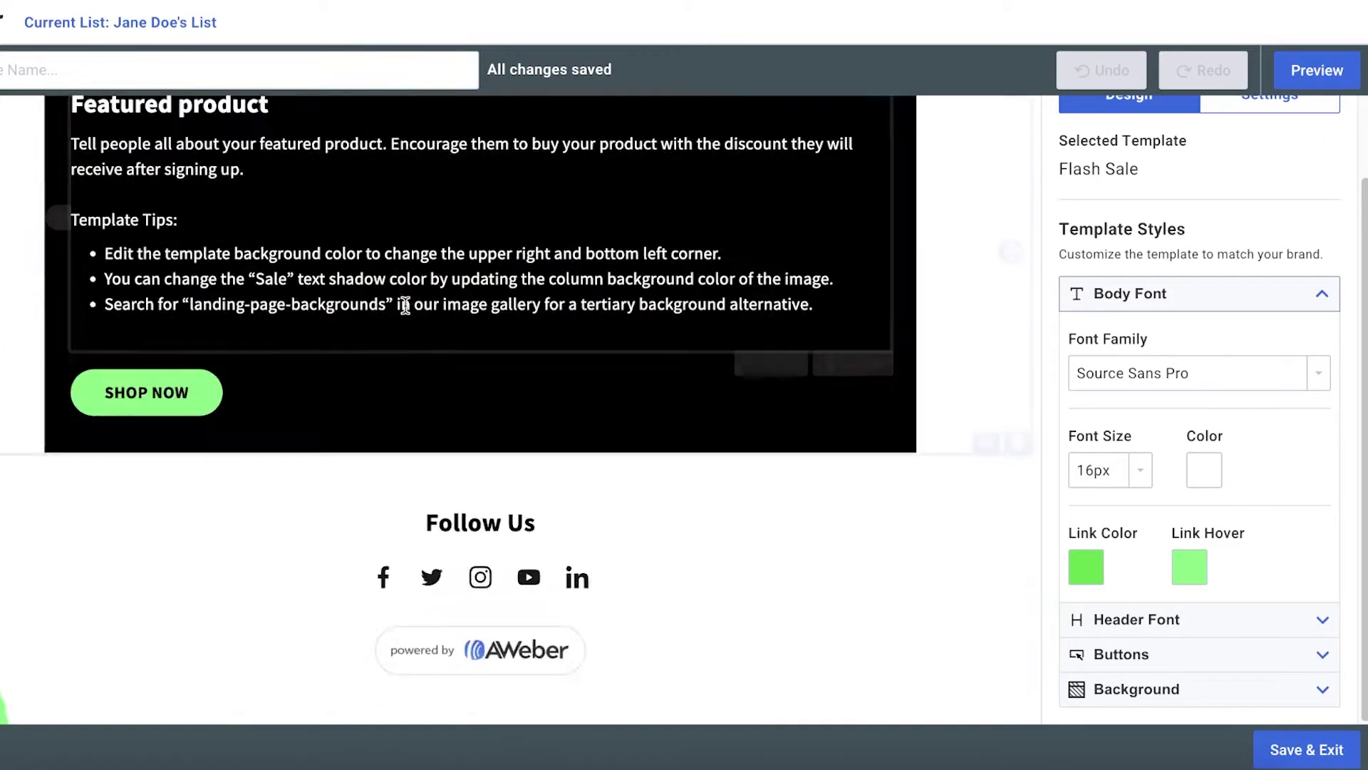
{"action": "scroll", "coordinate": [458, 518], "scroll_direction": "up", "scroll_amount": 15}
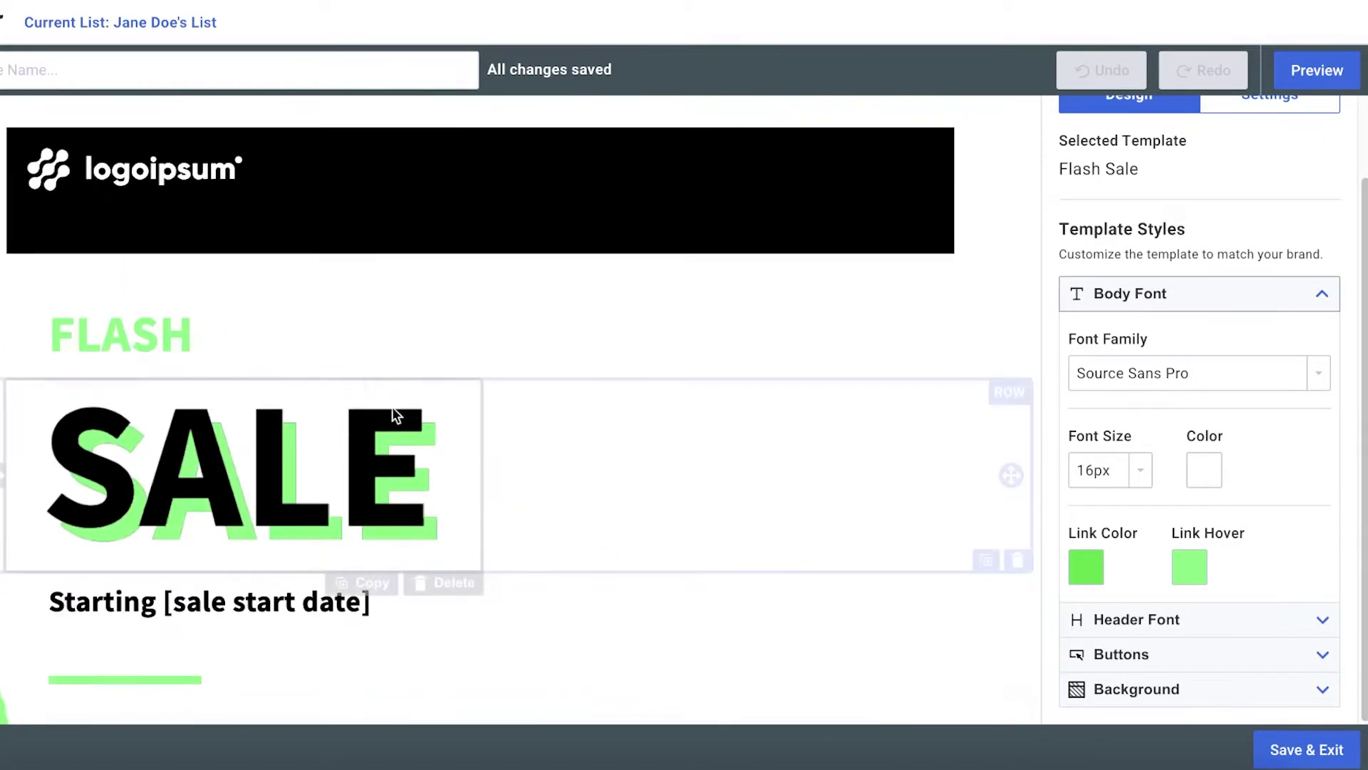
- Delete the logoipsum logo from the header row and drop a Text element in its place
{"action": "left_click", "coordinate": [181, 172]}
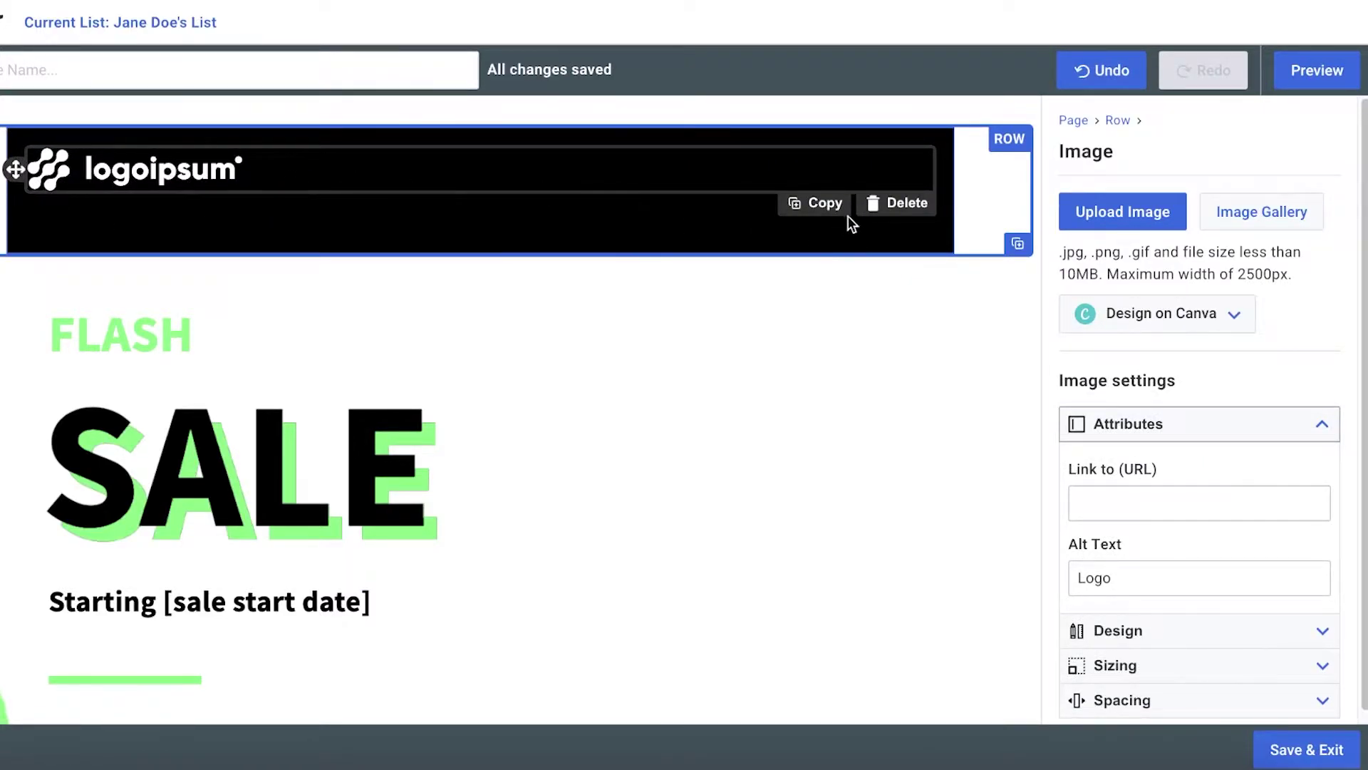
{"action": "left_click", "coordinate": [898, 203]}
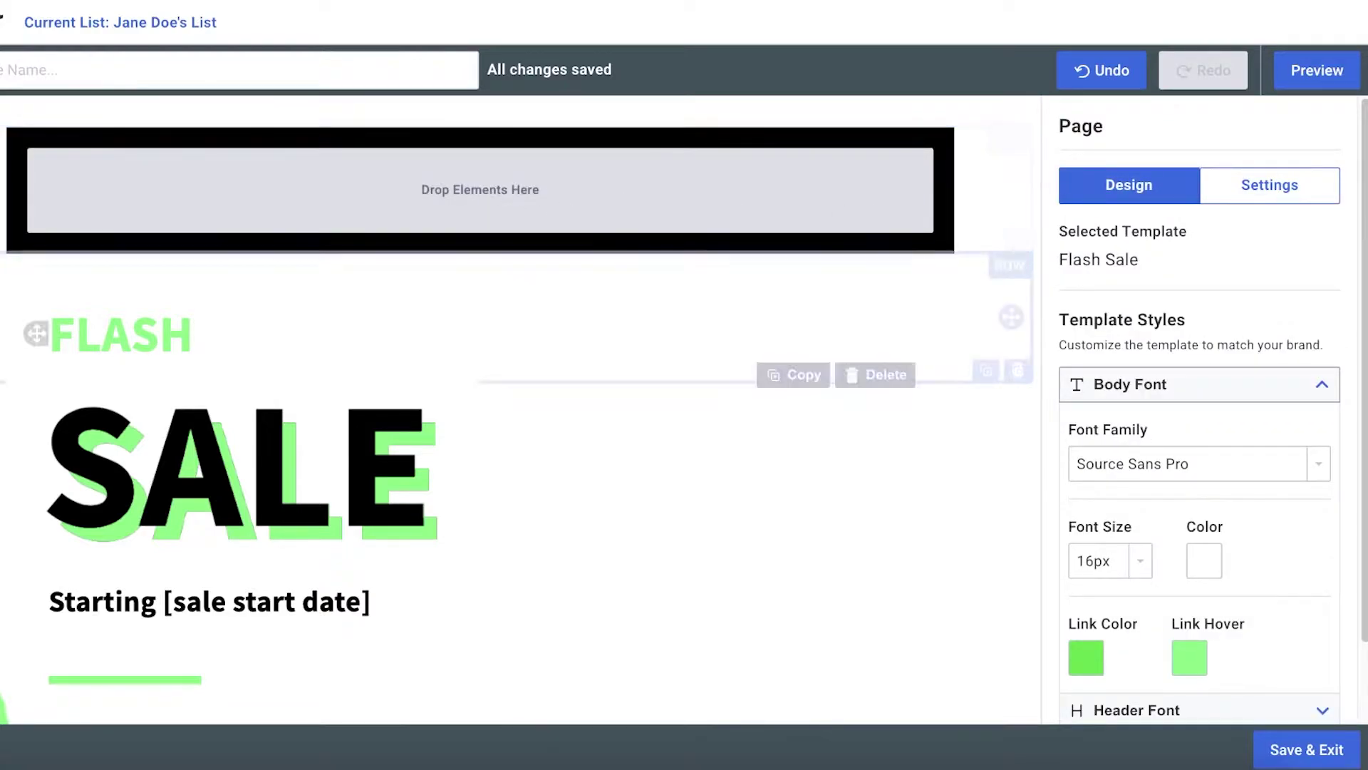
{"action": "left_click_drag", "start_coordinate": [3, 208], "coordinate": [165, 207]}
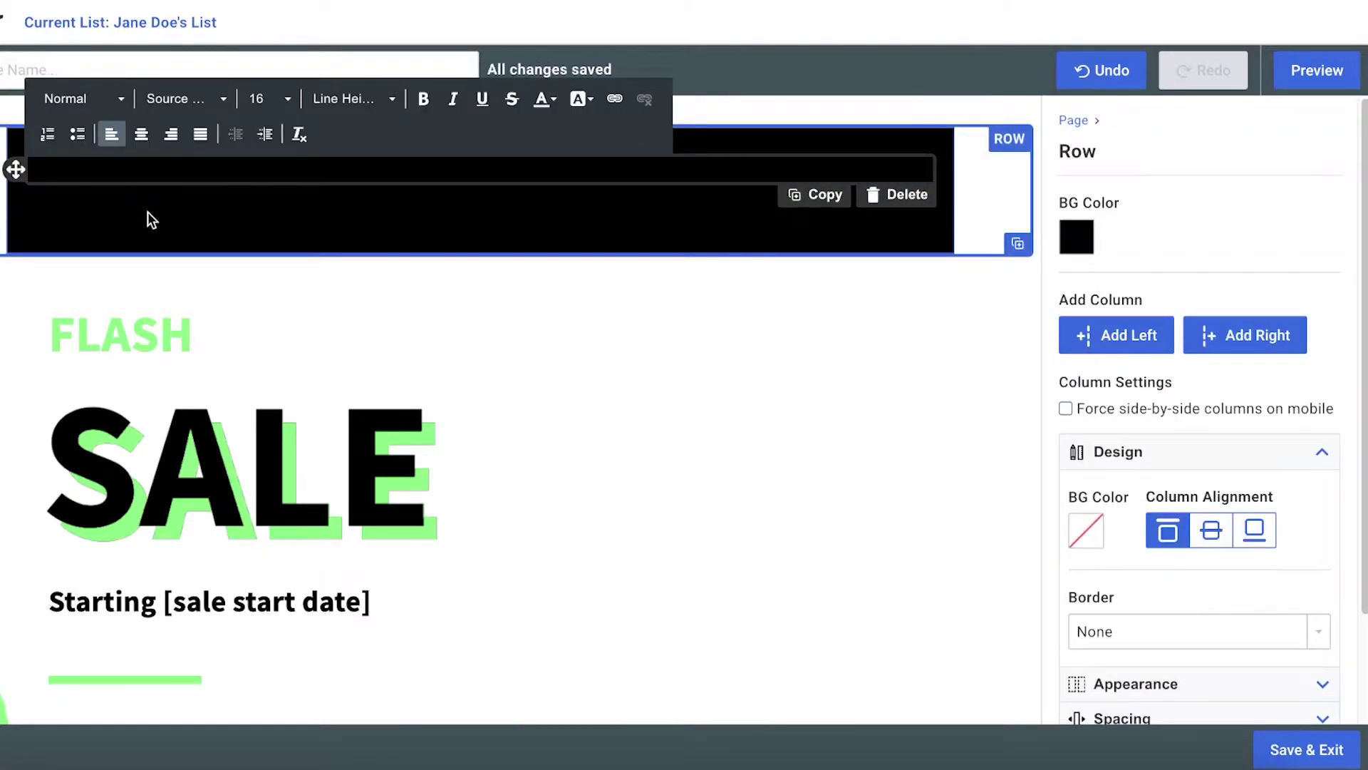
- Enter LOLITA FASHION in the header text block and make it a Heading 1
{"action": "type", "text": "LOLITA FASHION"}
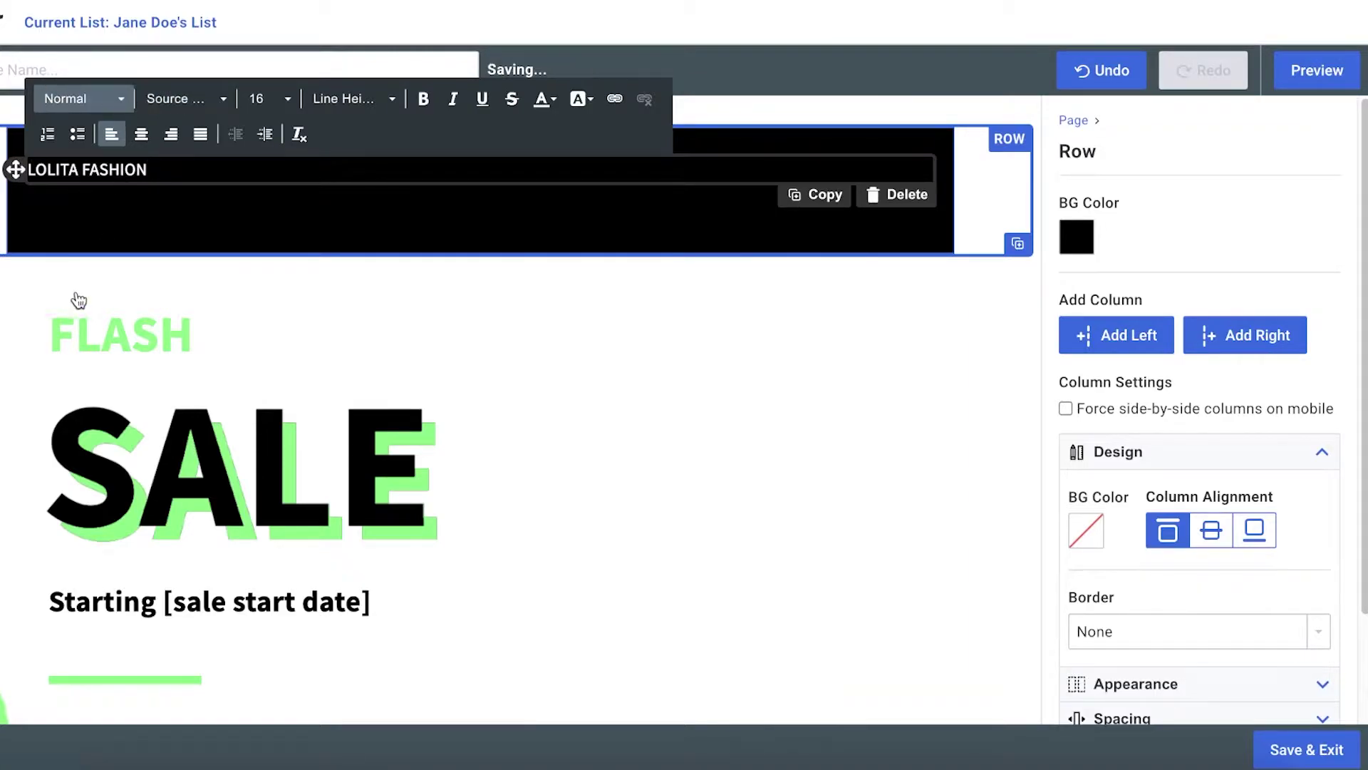
{"action": "left_click", "coordinate": [82, 98]}
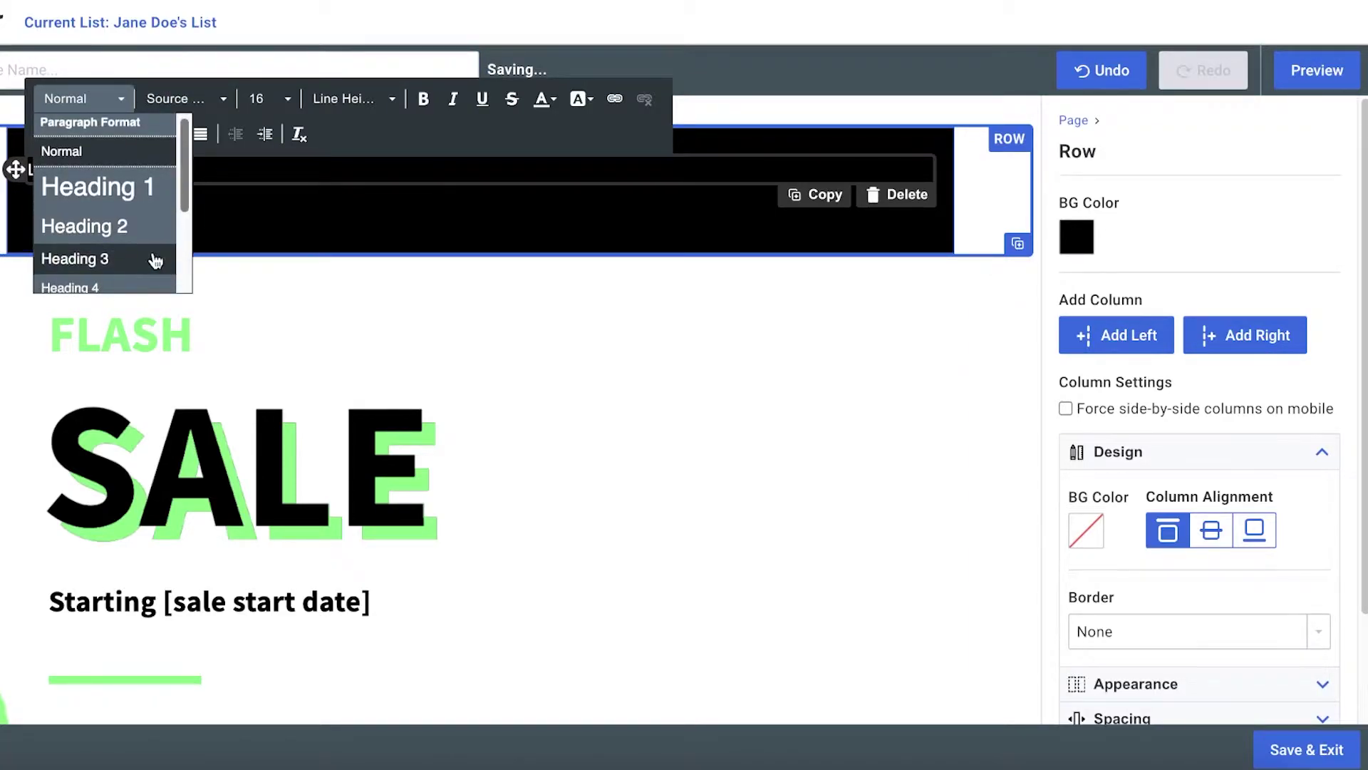
{"action": "scroll", "coordinate": [129, 194], "scroll_direction": "down", "scroll_amount": 2}
{"action": "scroll", "coordinate": [107, 150], "scroll_direction": "up", "scroll_amount": 3}
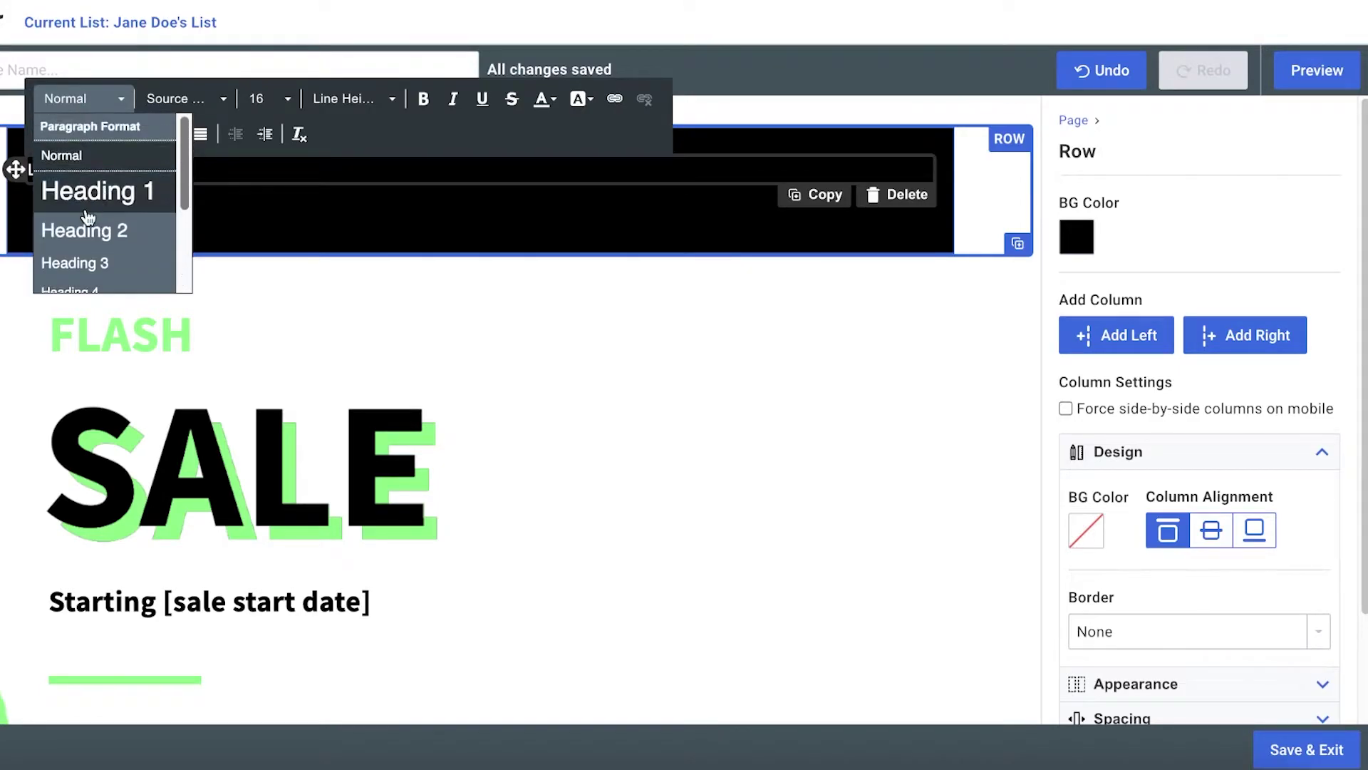
{"action": "left_click", "coordinate": [98, 184]}
{"action": "left_click", "coordinate": [184, 98]}
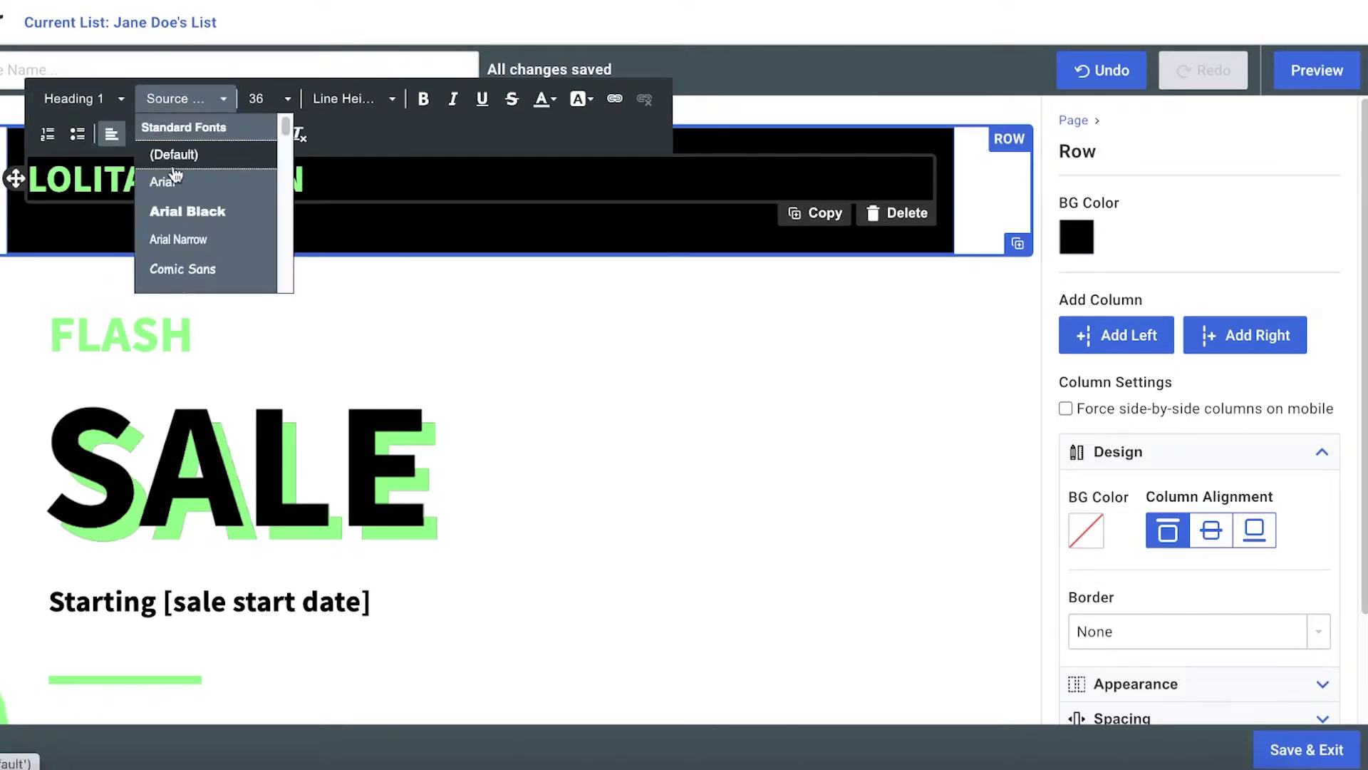
{"action": "scroll", "coordinate": [192, 213], "scroll_direction": "down", "scroll_amount": 10}
{"action": "left_click", "coordinate": [208, 214]}
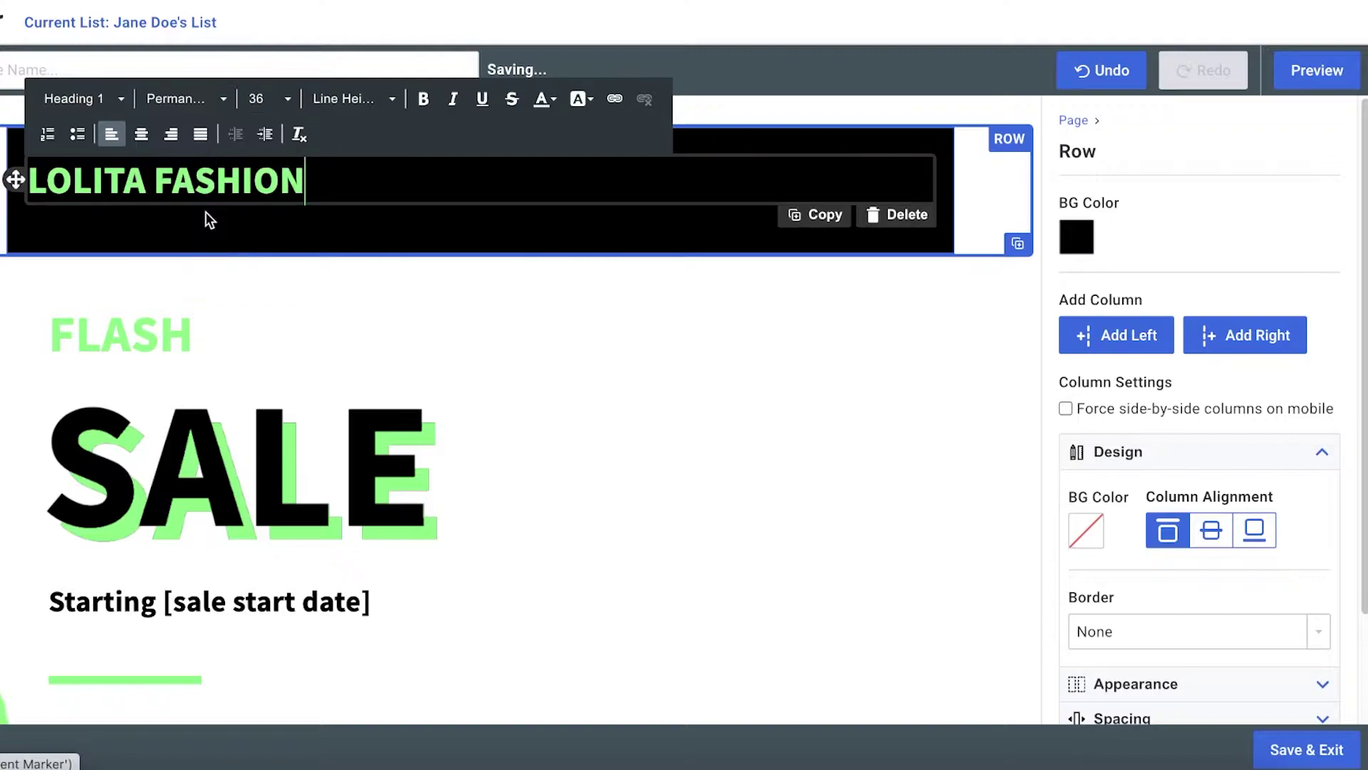
{"action": "key", "text": "ctrl+z"}
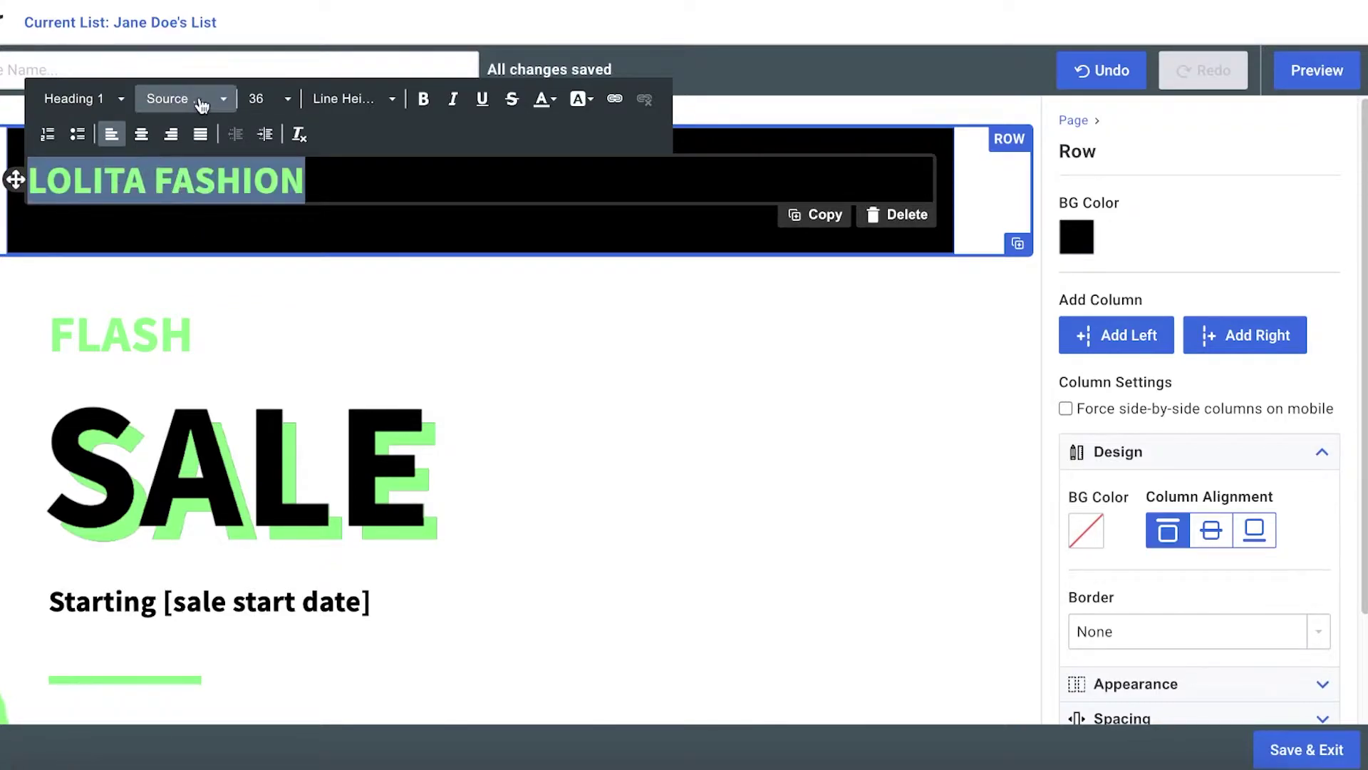
{"action": "left_click", "coordinate": [184, 99]}
{"action": "key", "text": "Escape"}
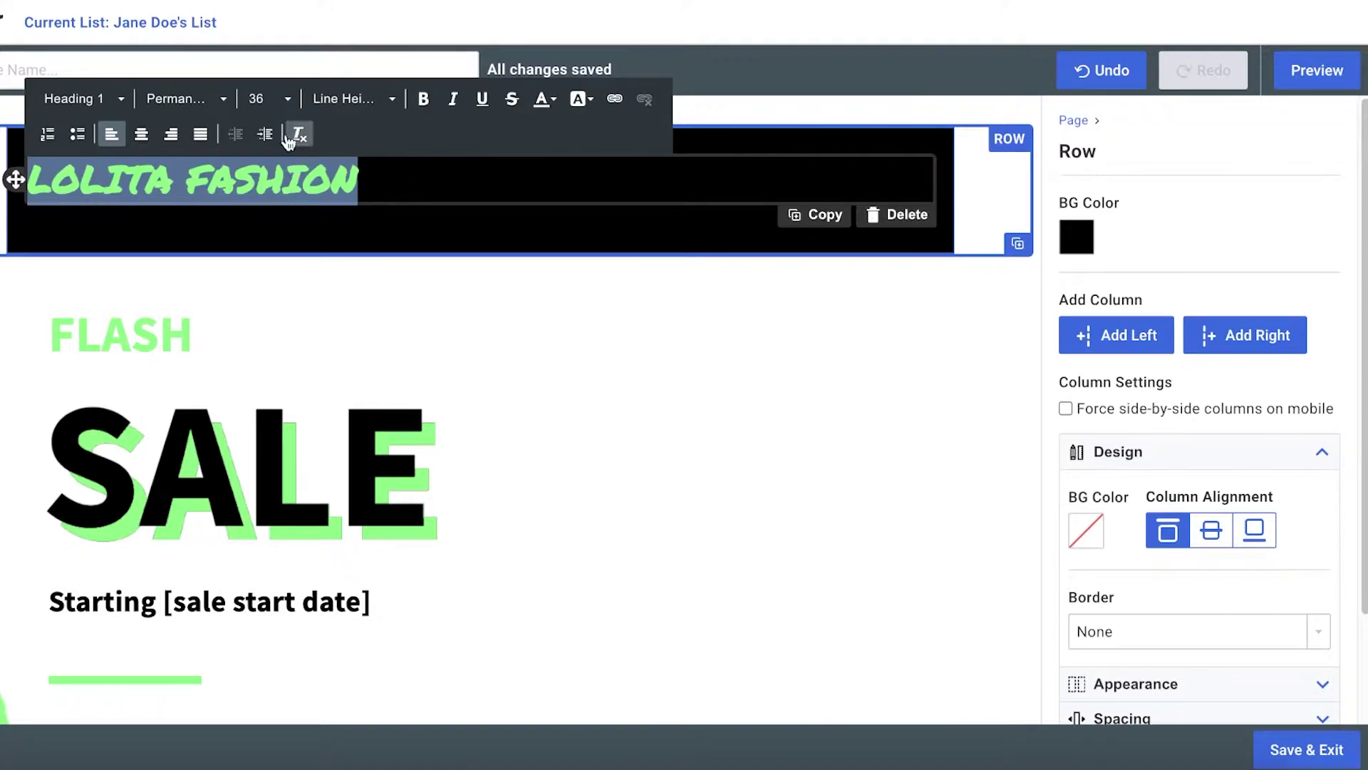
- Keep the heading's font and size unchanged and set its line height to 2
{"action": "left_click", "coordinate": [274, 99]}
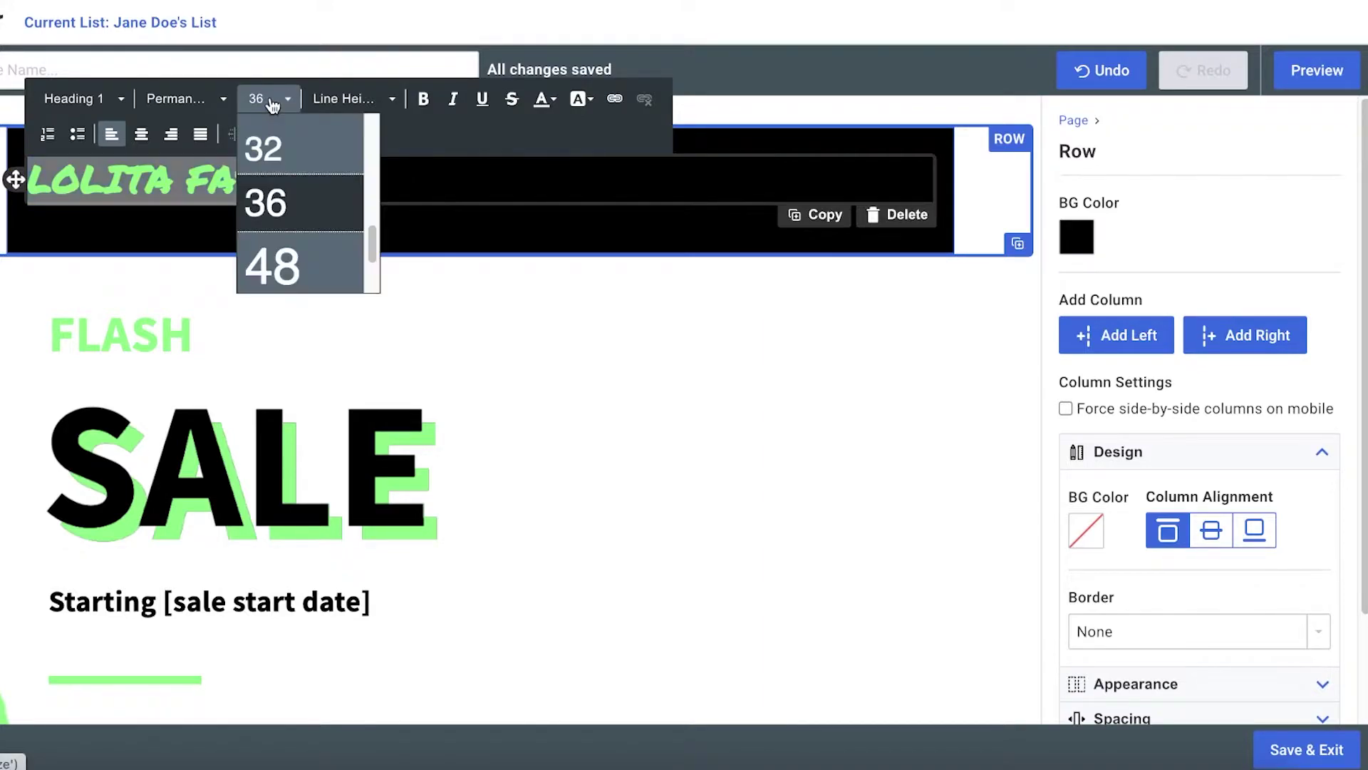
{"action": "left_click", "coordinate": [231, 105]}
{"action": "scroll", "coordinate": [221, 242], "scroll_direction": "down", "scroll_amount": 2}
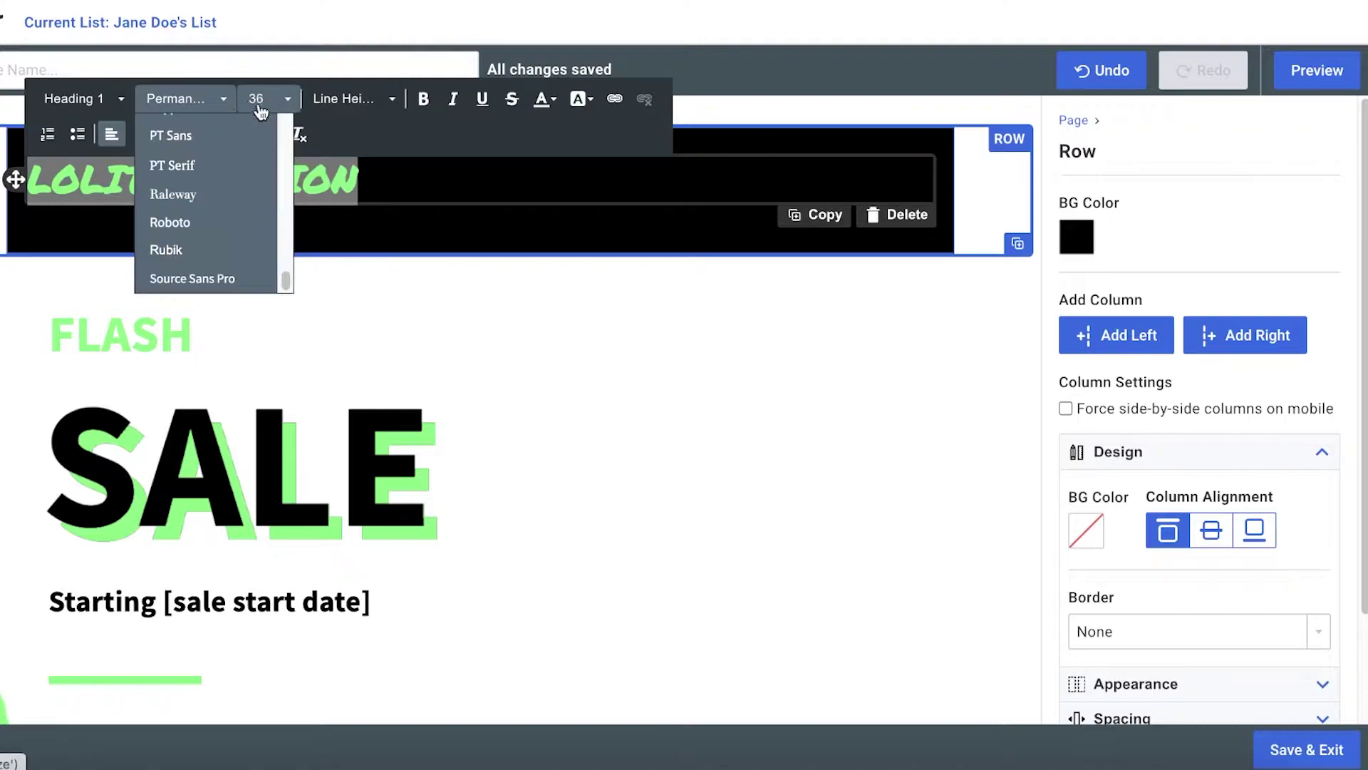
{"action": "left_click", "coordinate": [239, 179]}
{"action": "left_click", "coordinate": [289, 103]}
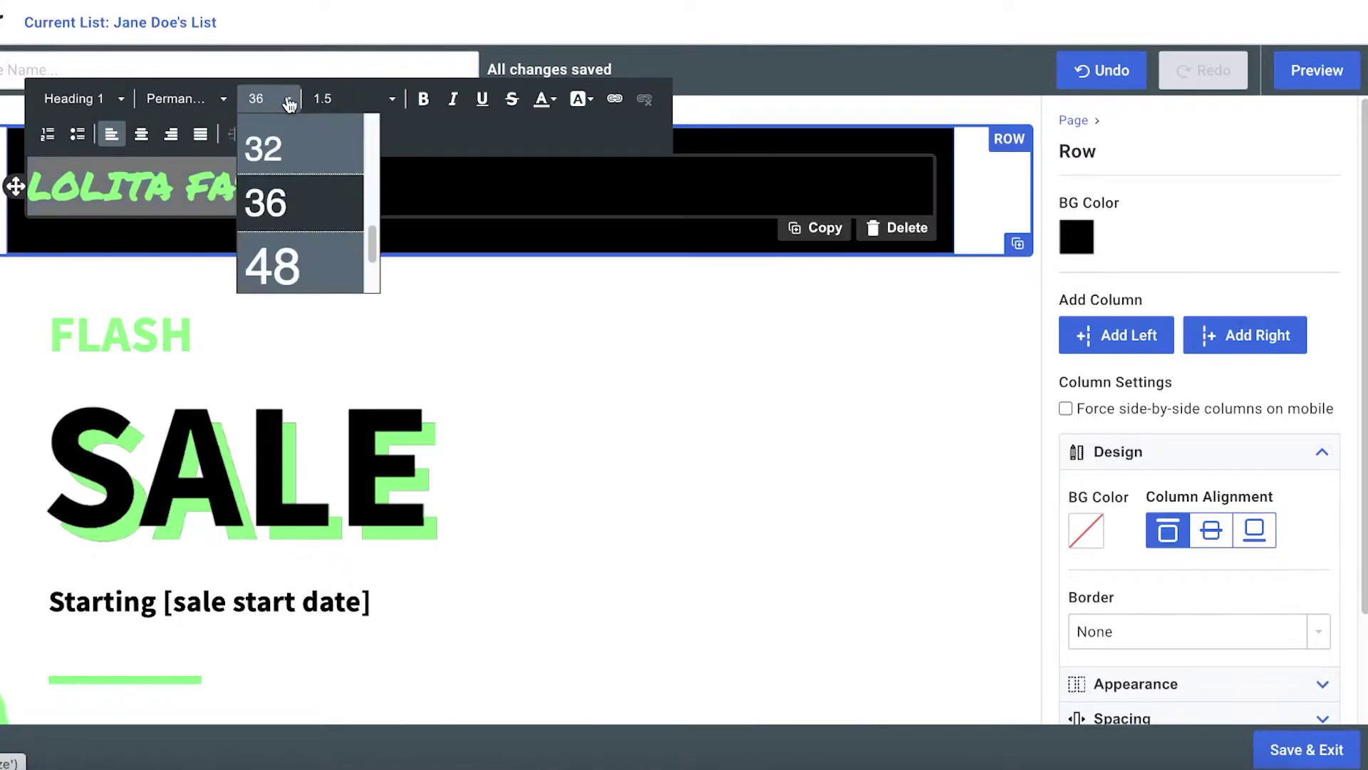
{"action": "left_click", "coordinate": [342, 98]}
{"action": "left_click", "coordinate": [342, 99]}
{"action": "left_click", "coordinate": [317, 269]}
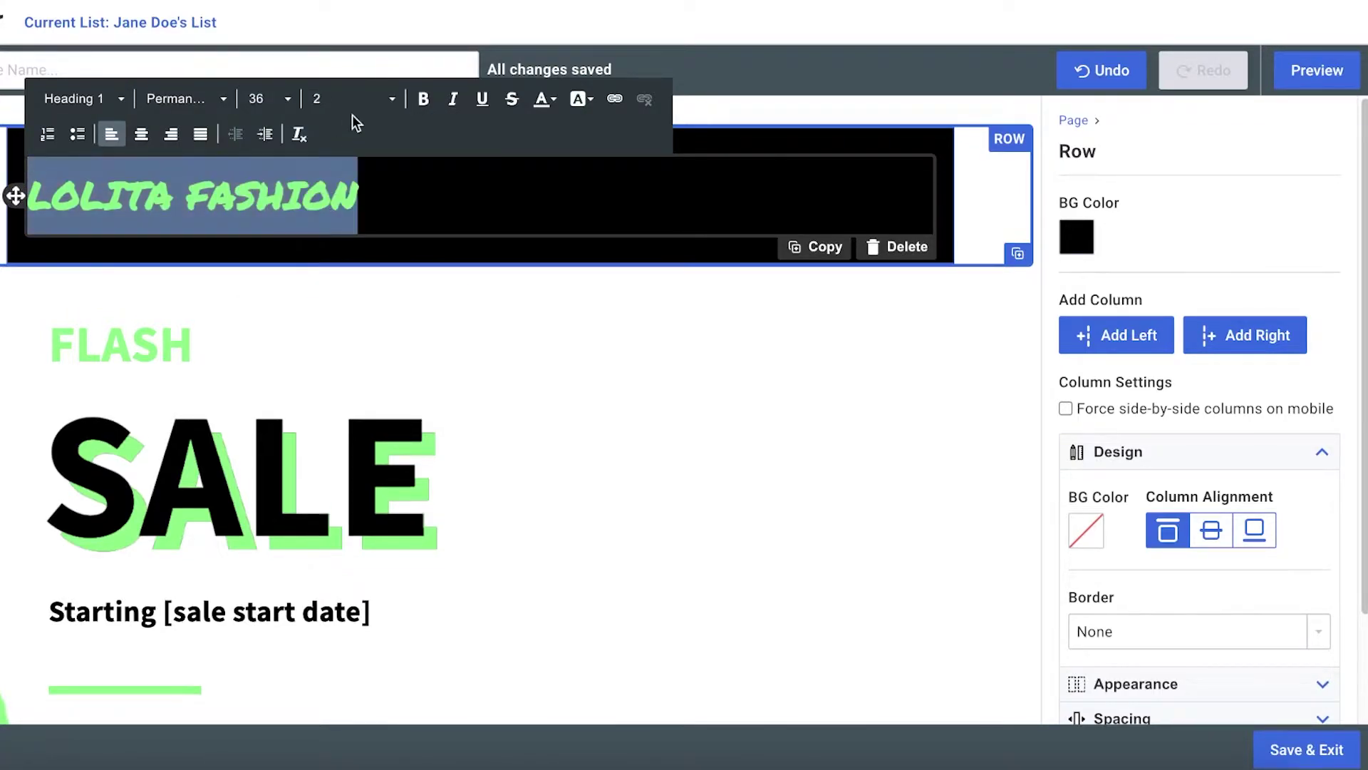
{"action": "left_click", "coordinate": [437, 223]}
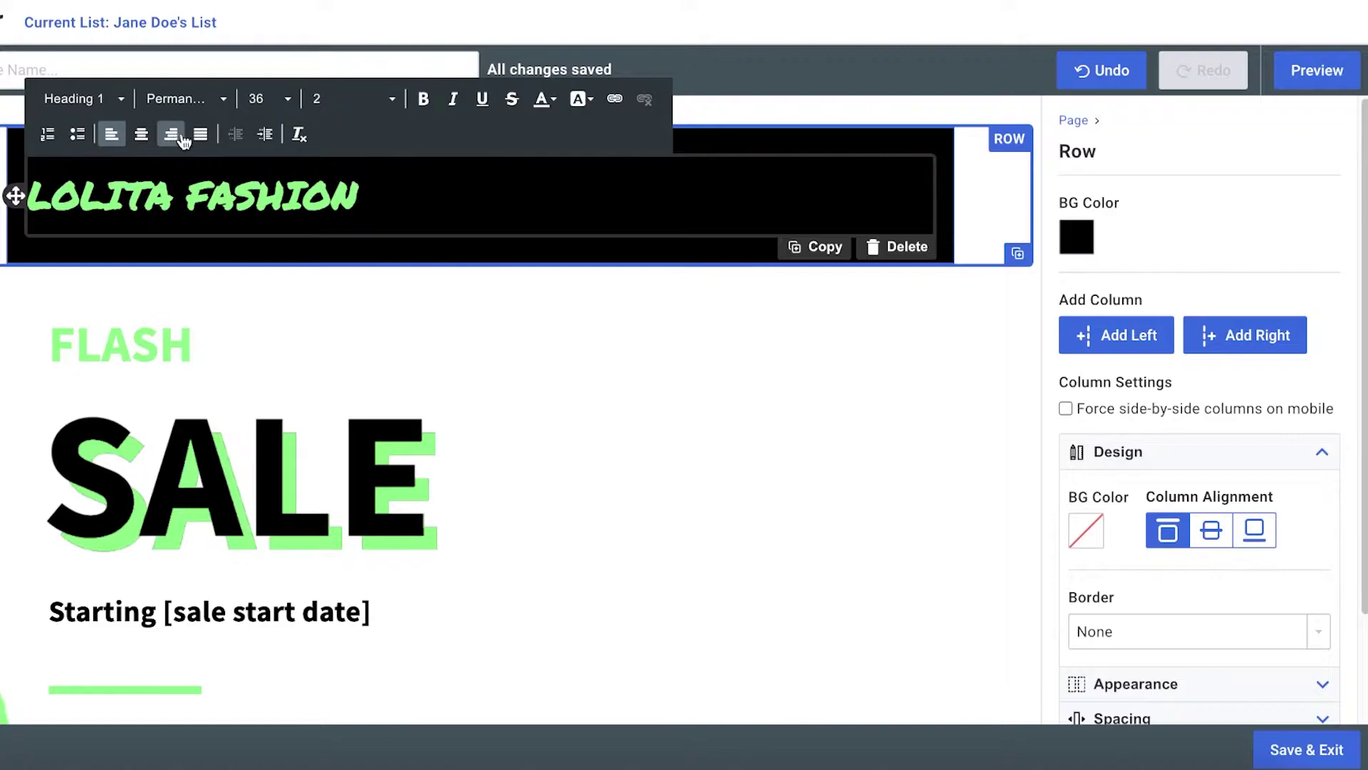
- Centre the LOLITA FASHION heading in the header row
{"action": "key", "text": "ctrl+shift+Left"}
{"action": "key", "text": "ctrl+shift+Left"}
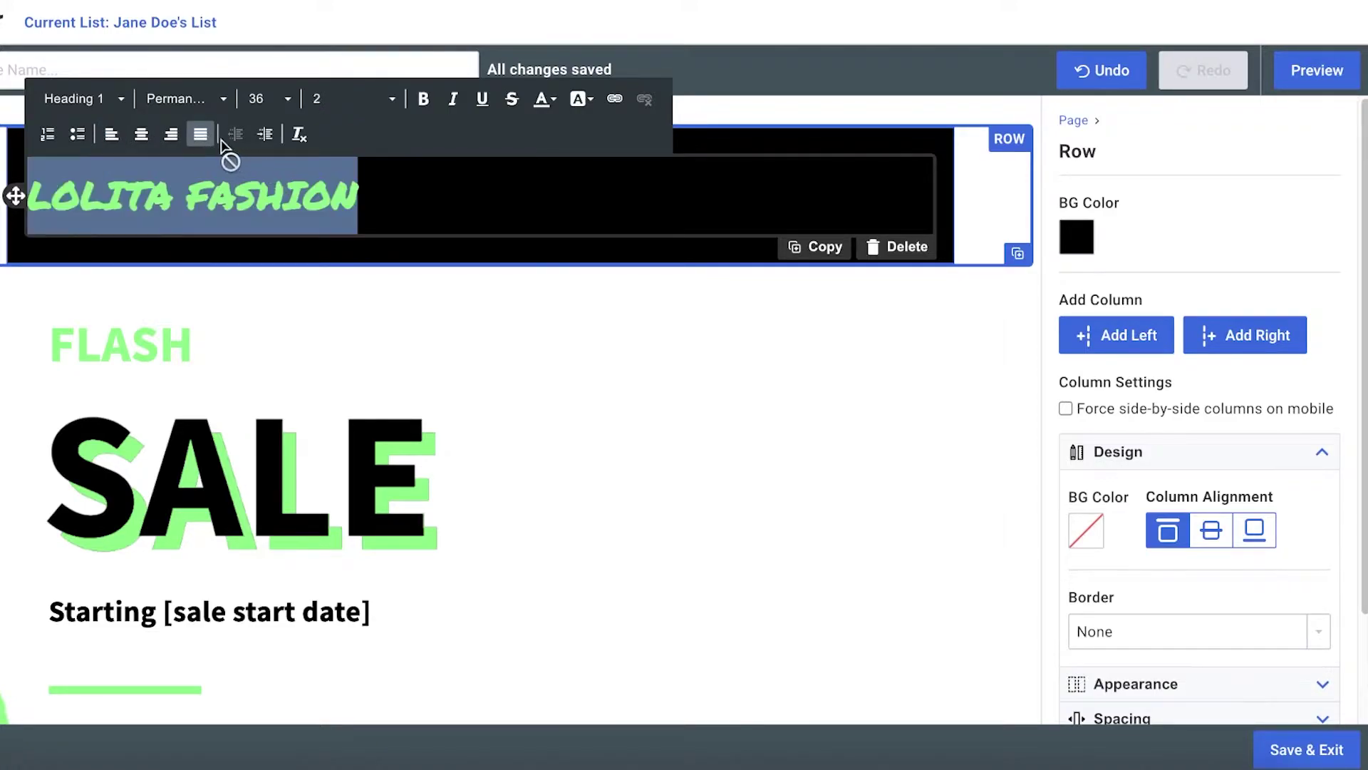
{"action": "left_click", "coordinate": [175, 137]}
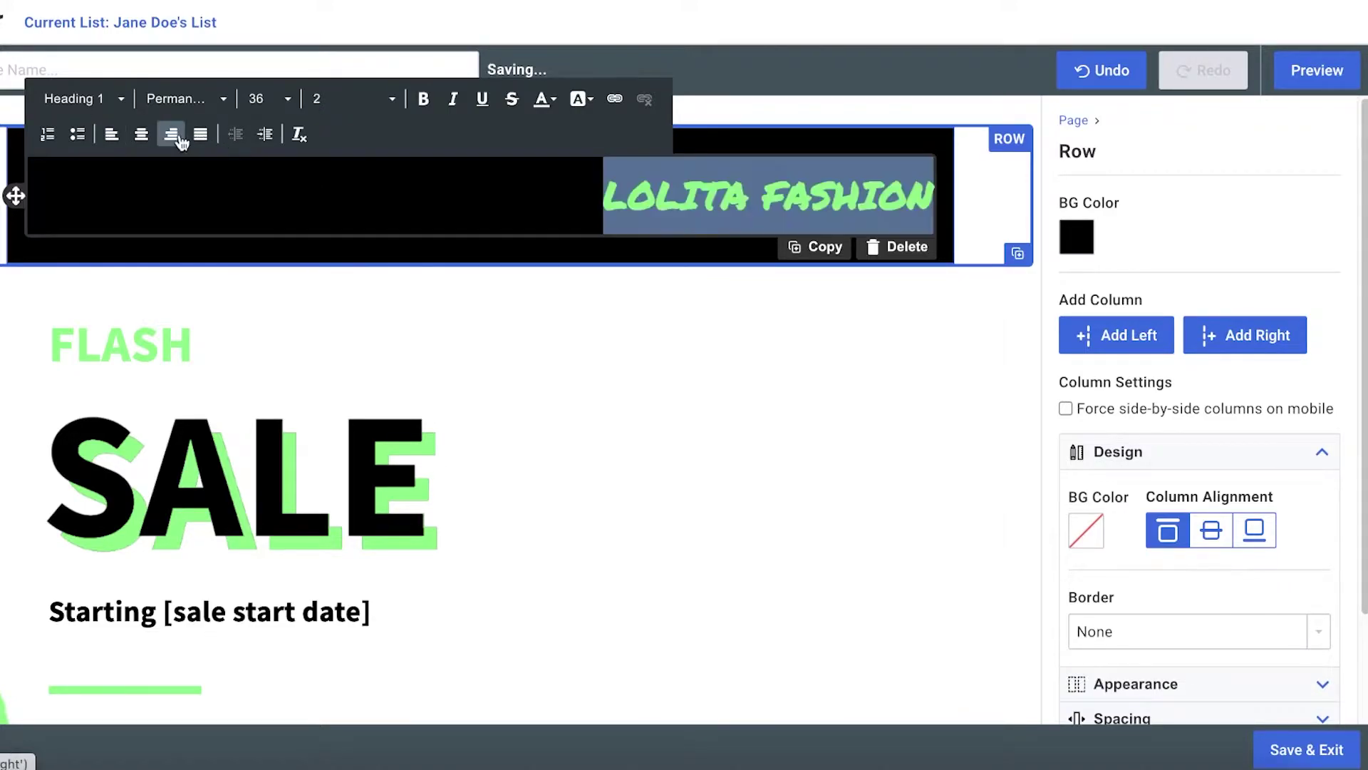
{"action": "left_click", "coordinate": [142, 137]}
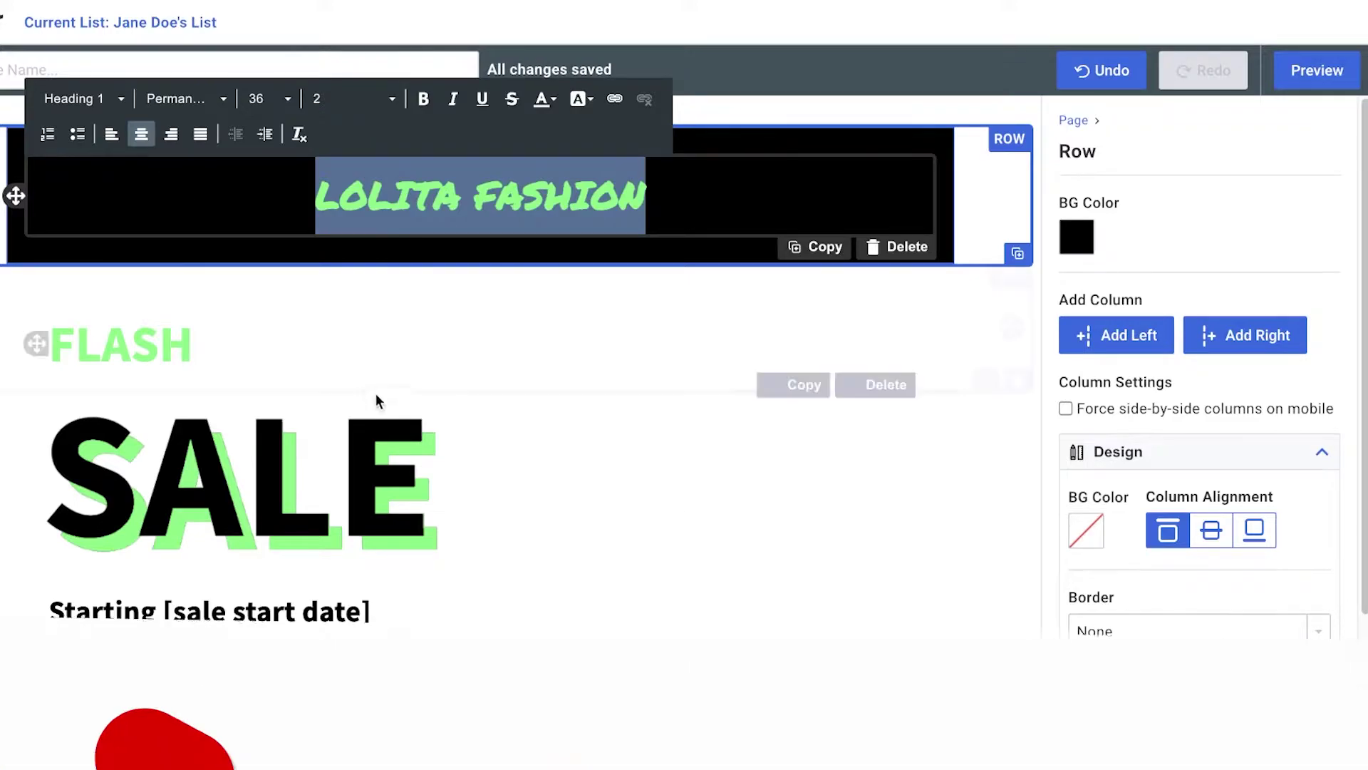
{"action": "left_click", "coordinate": [957, 298]}
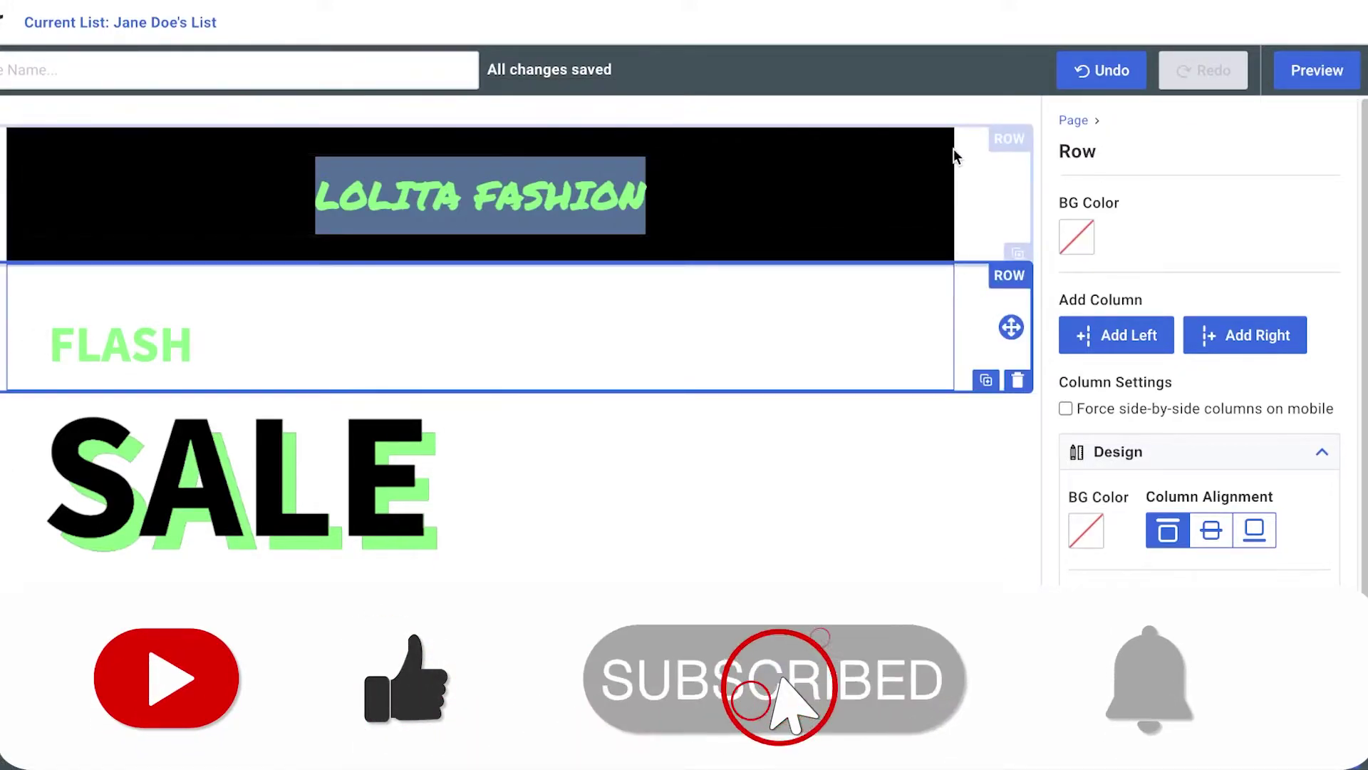
{"action": "left_click", "coordinate": [642, 212]}
{"action": "left_click", "coordinate": [652, 287]}
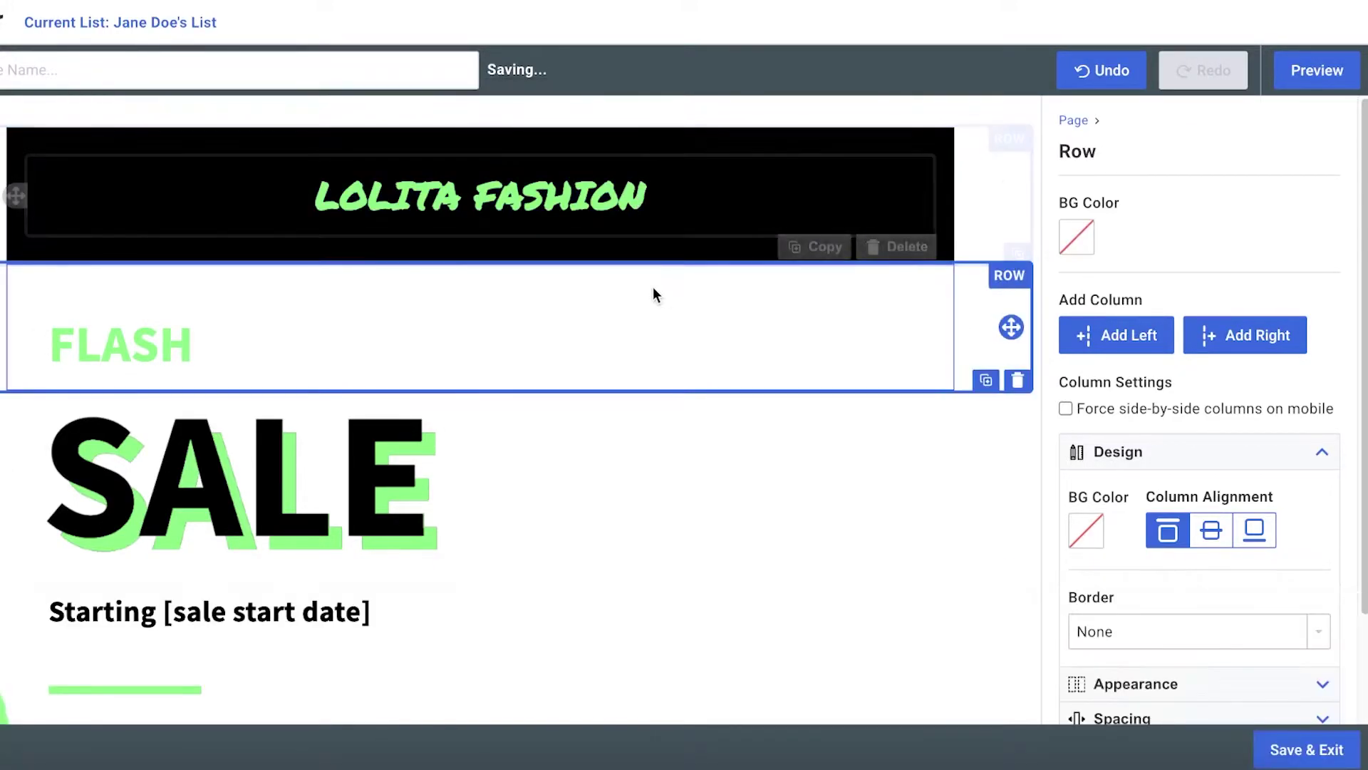
- Delete the FLASH row and show the SALE image's Design and Sizing options
{"action": "scroll", "coordinate": [384, 267], "scroll_direction": "down", "scroll_amount": 1}
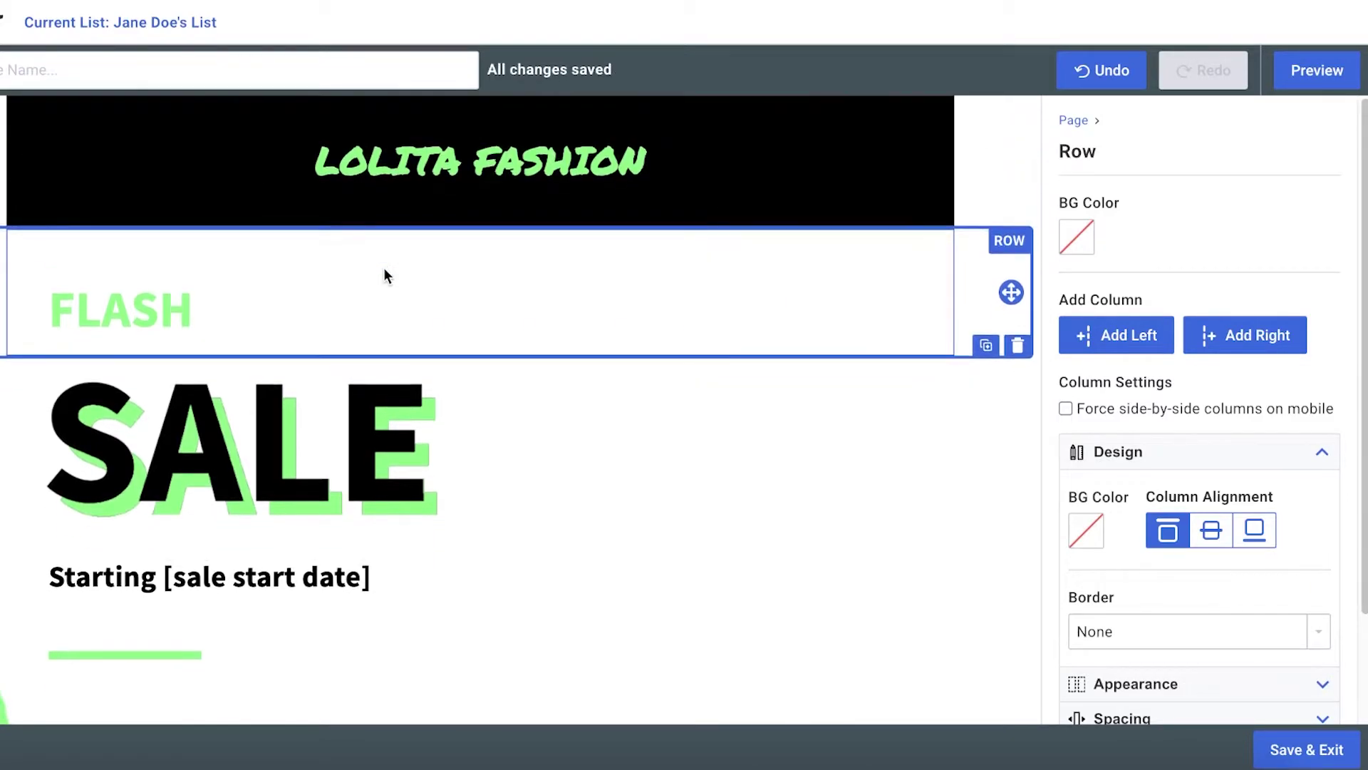
{"action": "left_click", "coordinate": [1018, 346]}
{"action": "left_click", "coordinate": [114, 322]}
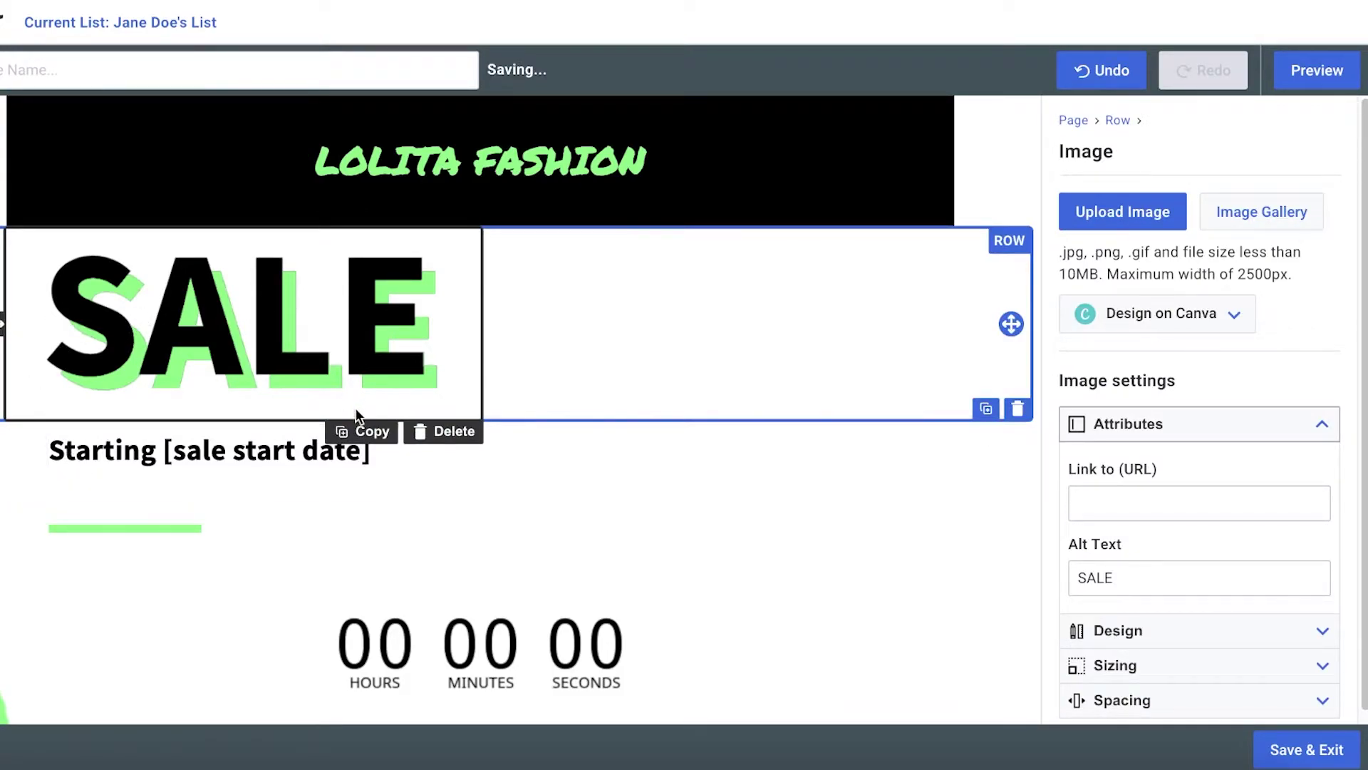
{"action": "scroll", "coordinate": [862, 319], "scroll_direction": "down", "scroll_amount": 5}
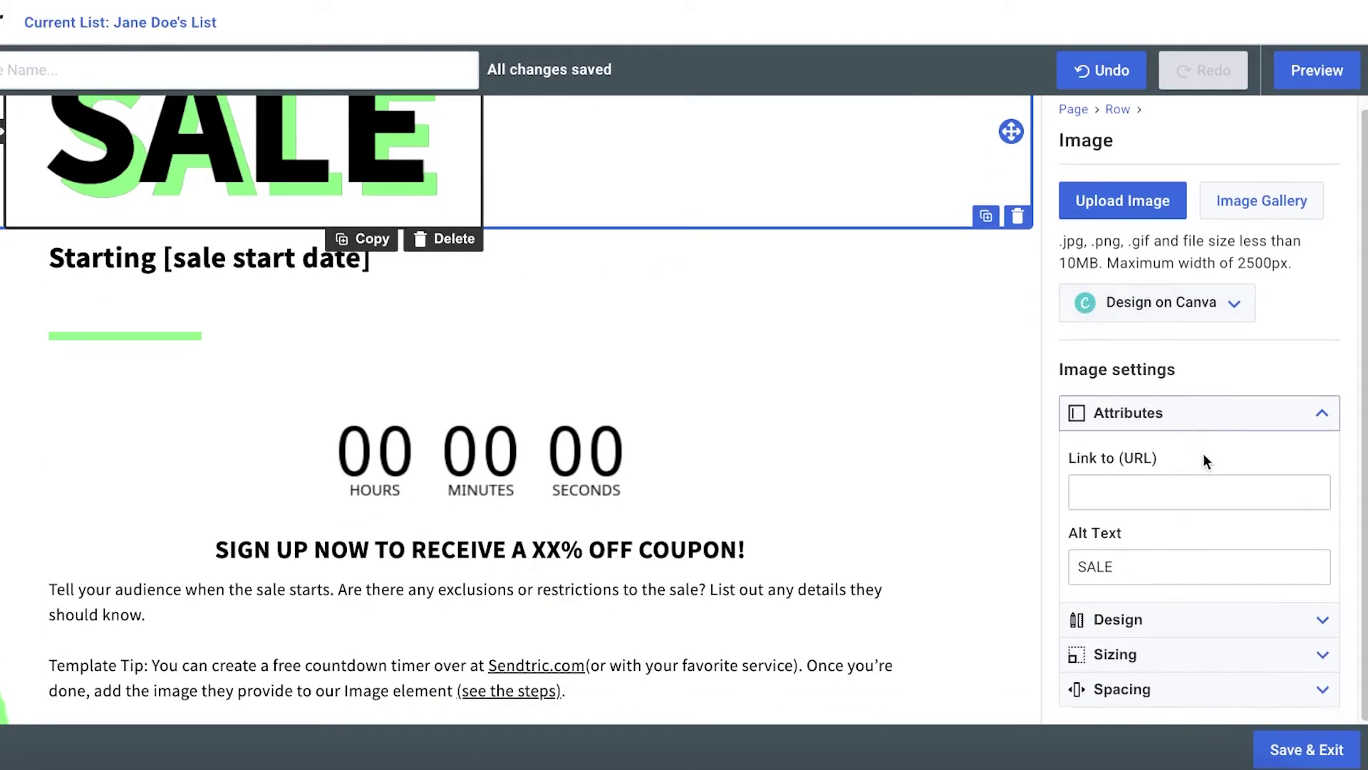
{"action": "left_click", "coordinate": [1162, 620]}
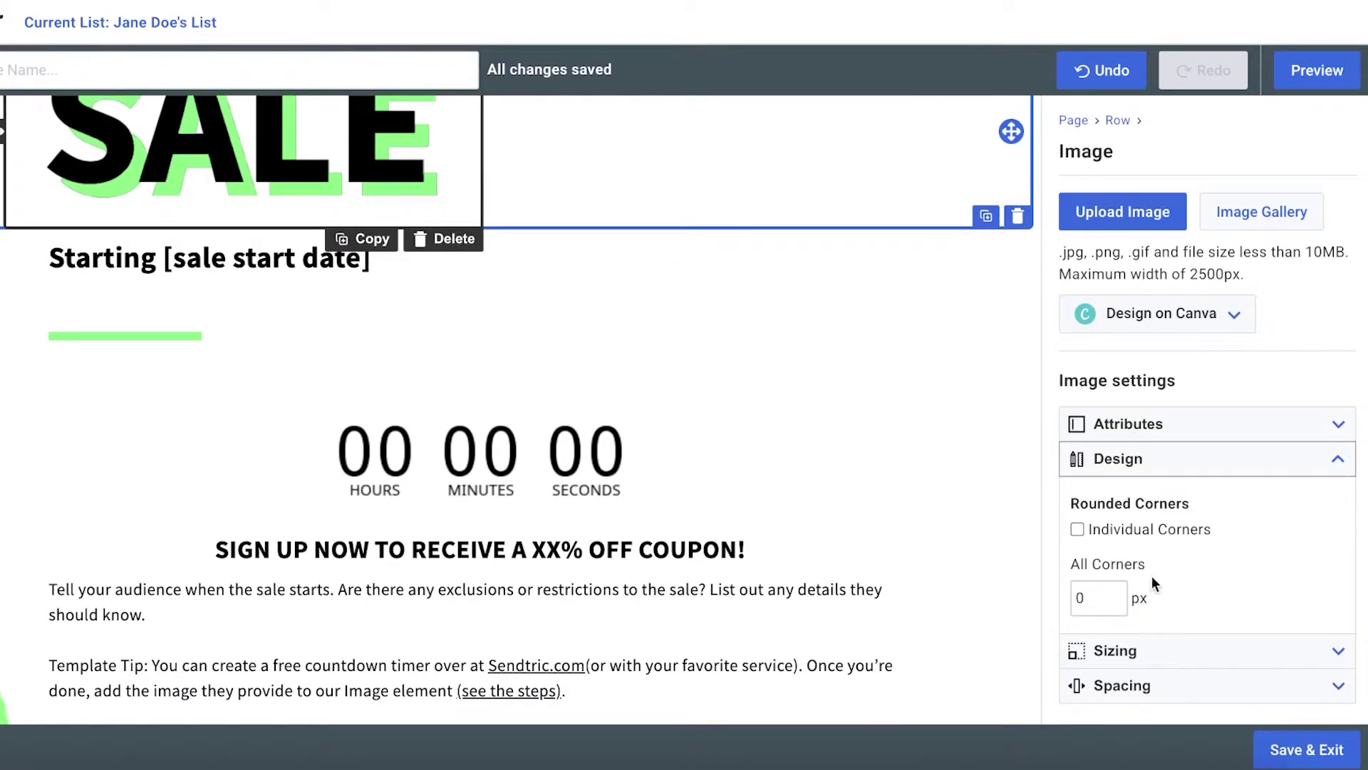
{"action": "left_click", "coordinate": [1140, 650]}
{"action": "scroll", "coordinate": [516, 328], "scroll_direction": "up", "scroll_amount": 3}
{"action": "scroll", "coordinate": [74, 315], "scroll_direction": "down", "scroll_amount": 1}
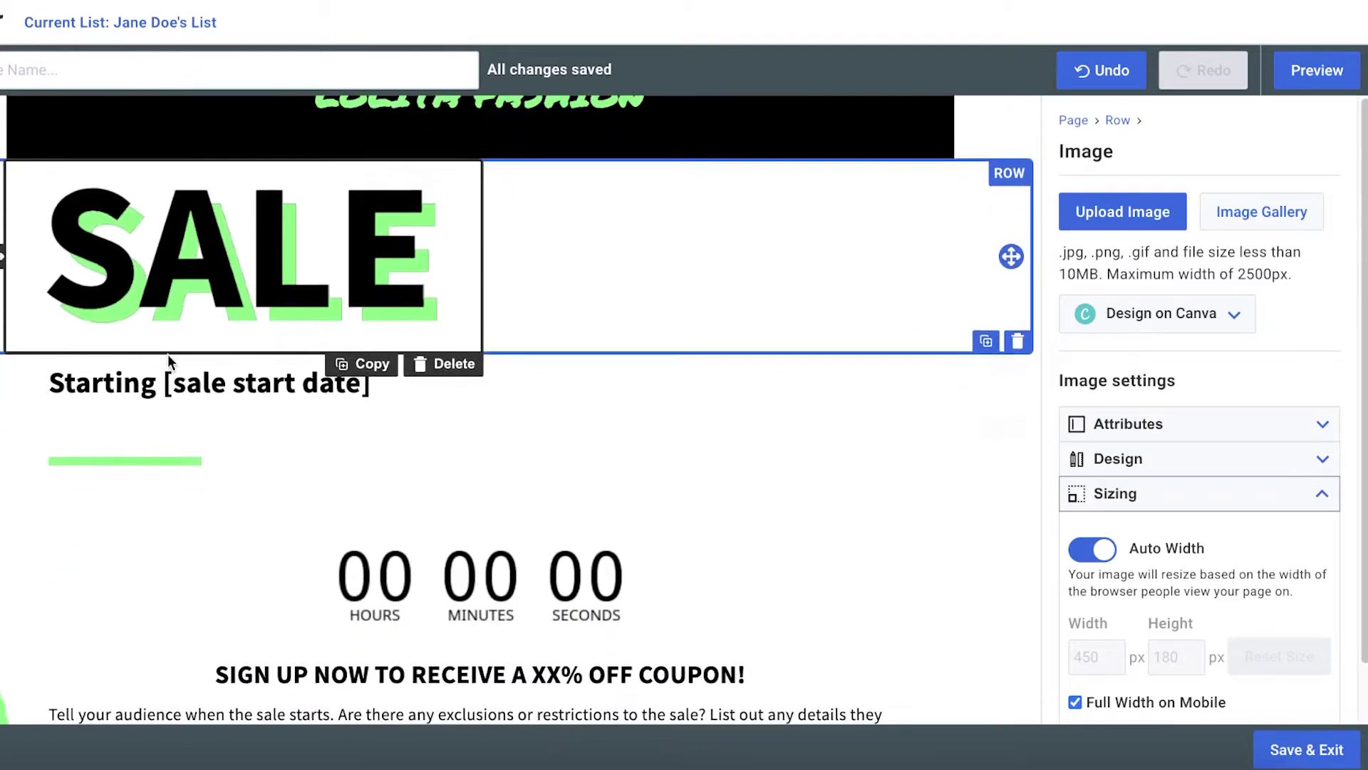
- Add a green-background text block above SALE with FLASH in Arial Black, line height 1.5, Heading 1
{"action": "left_click_drag", "start_coordinate": [41, 195], "coordinate": [150, 219]}
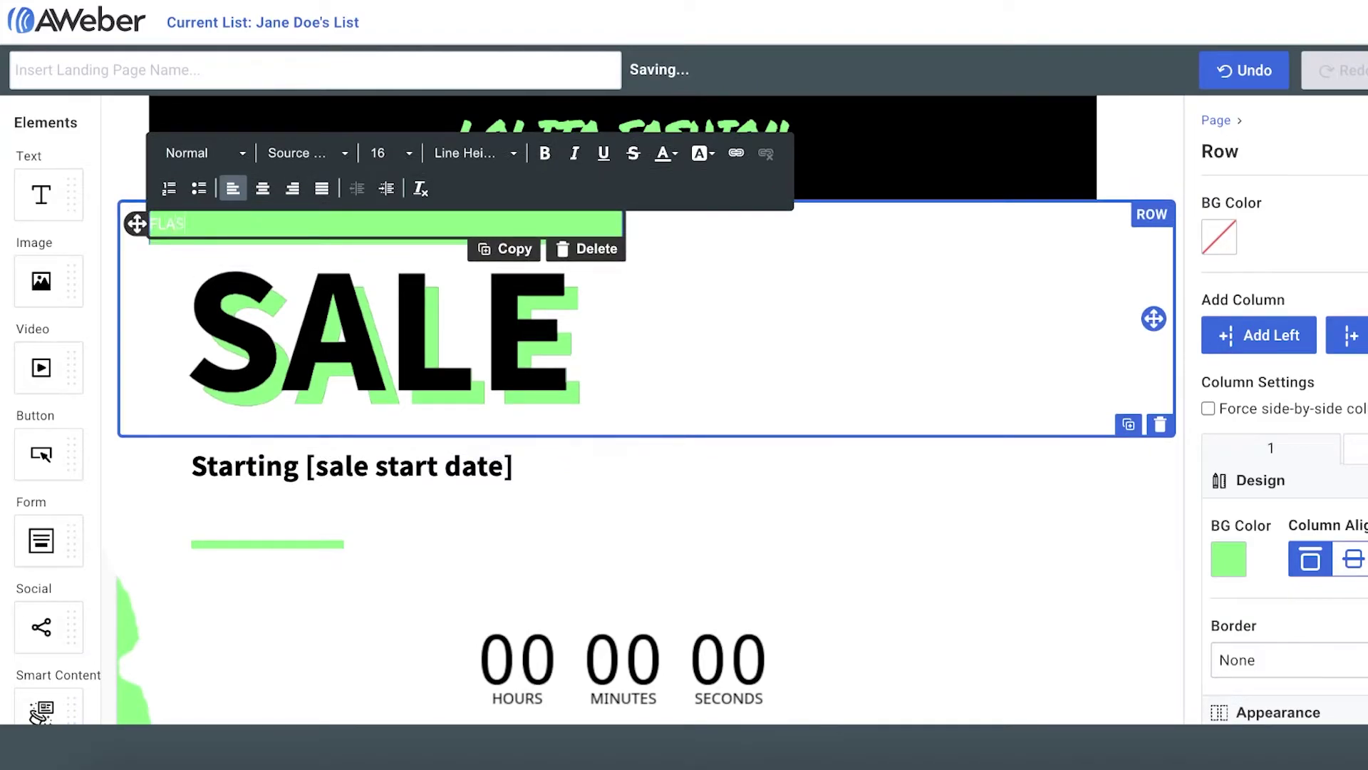
{"action": "scroll", "coordinate": [1293, 524], "scroll_direction": "down", "scroll_amount": 2}
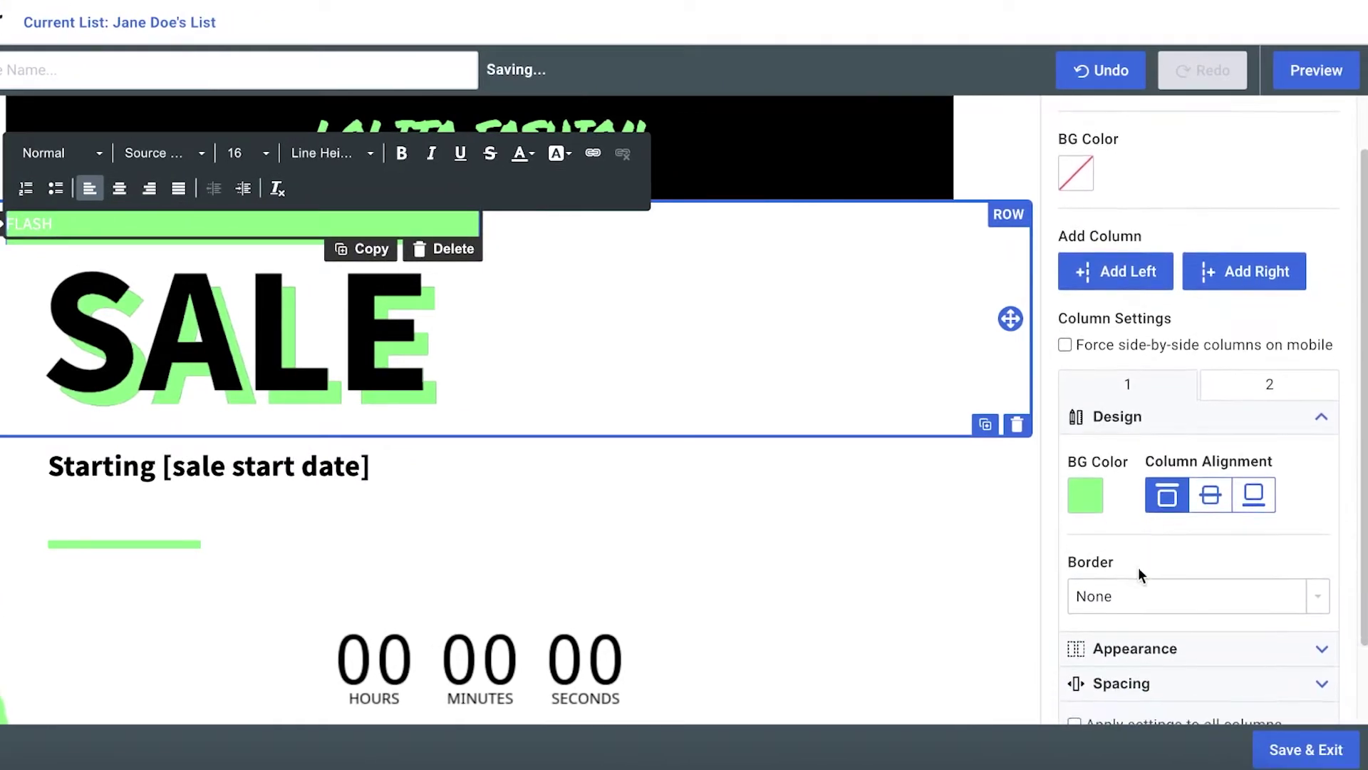
{"action": "left_click", "coordinate": [1092, 494]}
{"action": "double_click", "coordinate": [45, 220]}
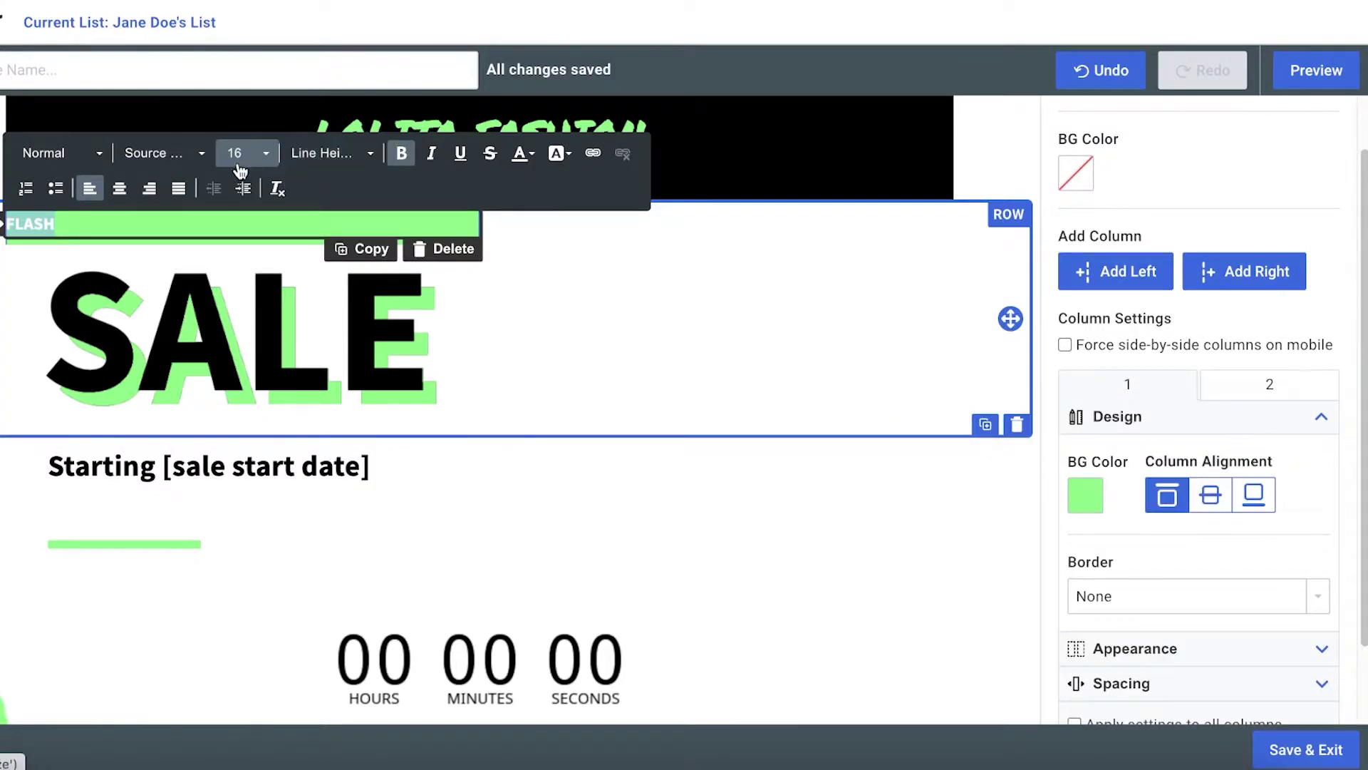
{"action": "left_click", "coordinate": [200, 157]}
{"action": "left_click", "coordinate": [179, 262]}
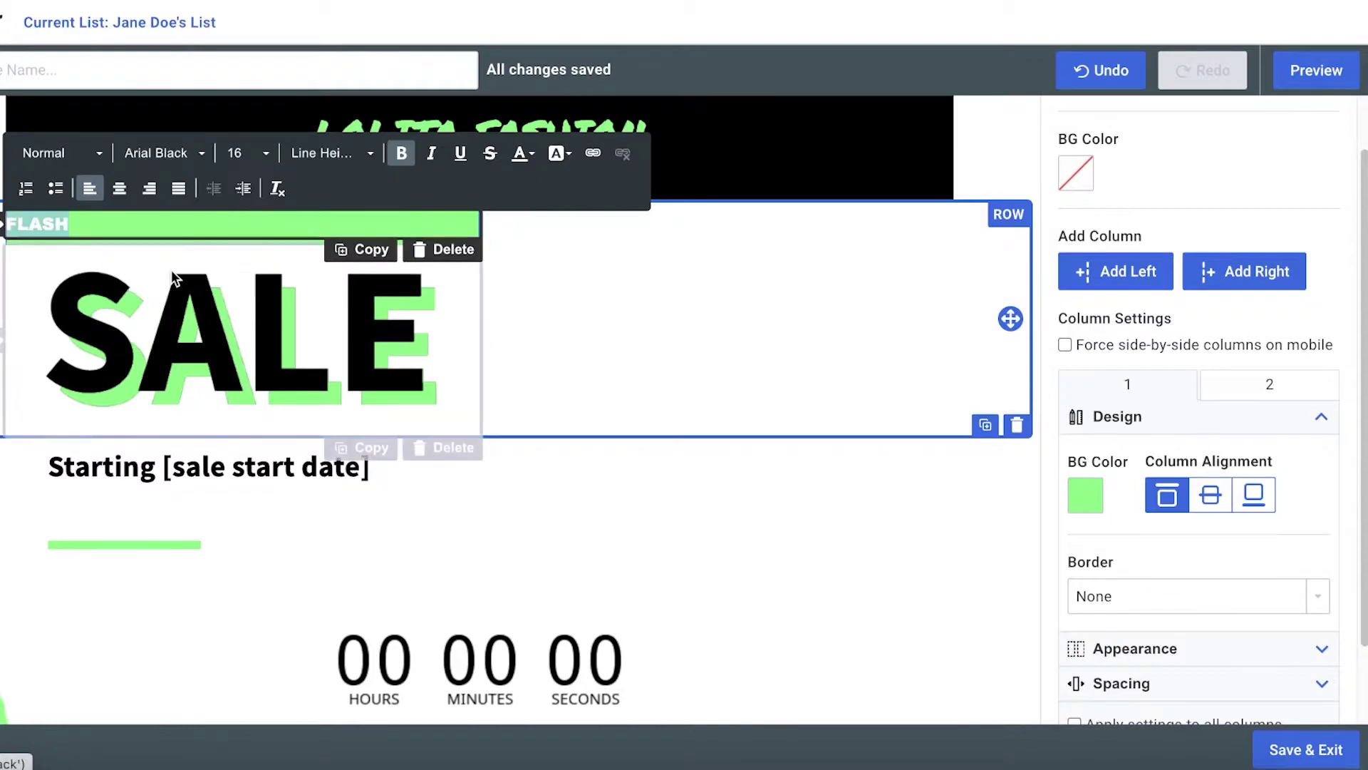
{"action": "left_click", "coordinate": [367, 157]}
{"action": "left_click", "coordinate": [325, 294]}
{"action": "left_click", "coordinate": [69, 161]}
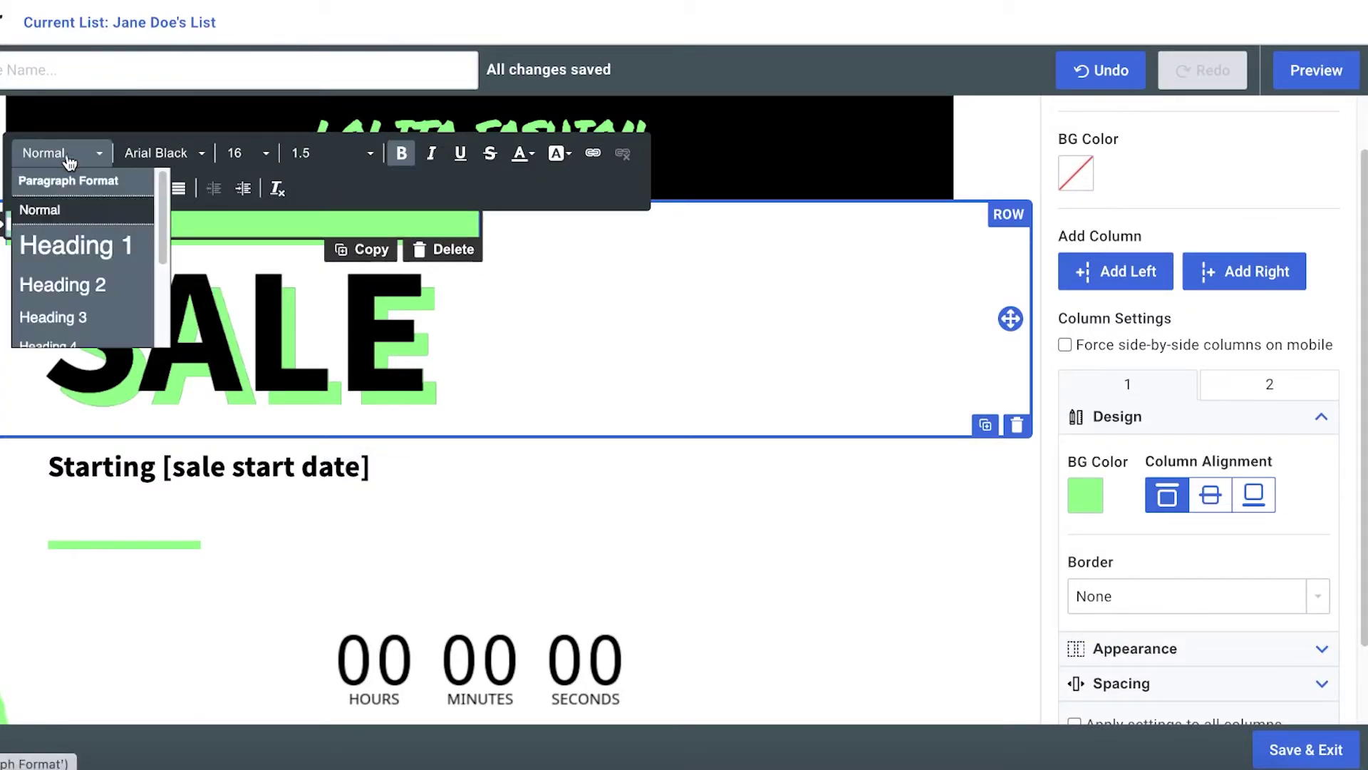
{"action": "left_click", "coordinate": [75, 245]}
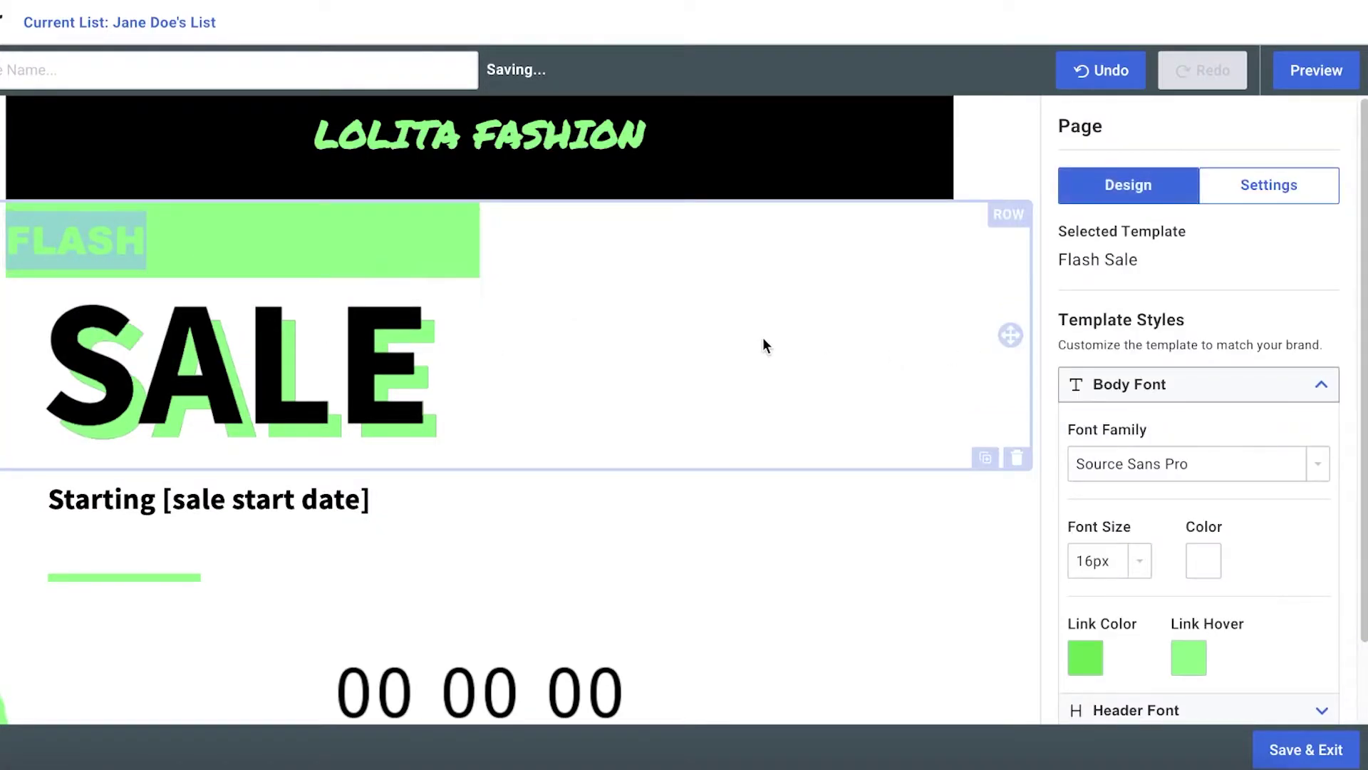
- Give the FLASH heading a green highlight colour
{"action": "left_click", "coordinate": [238, 257]}
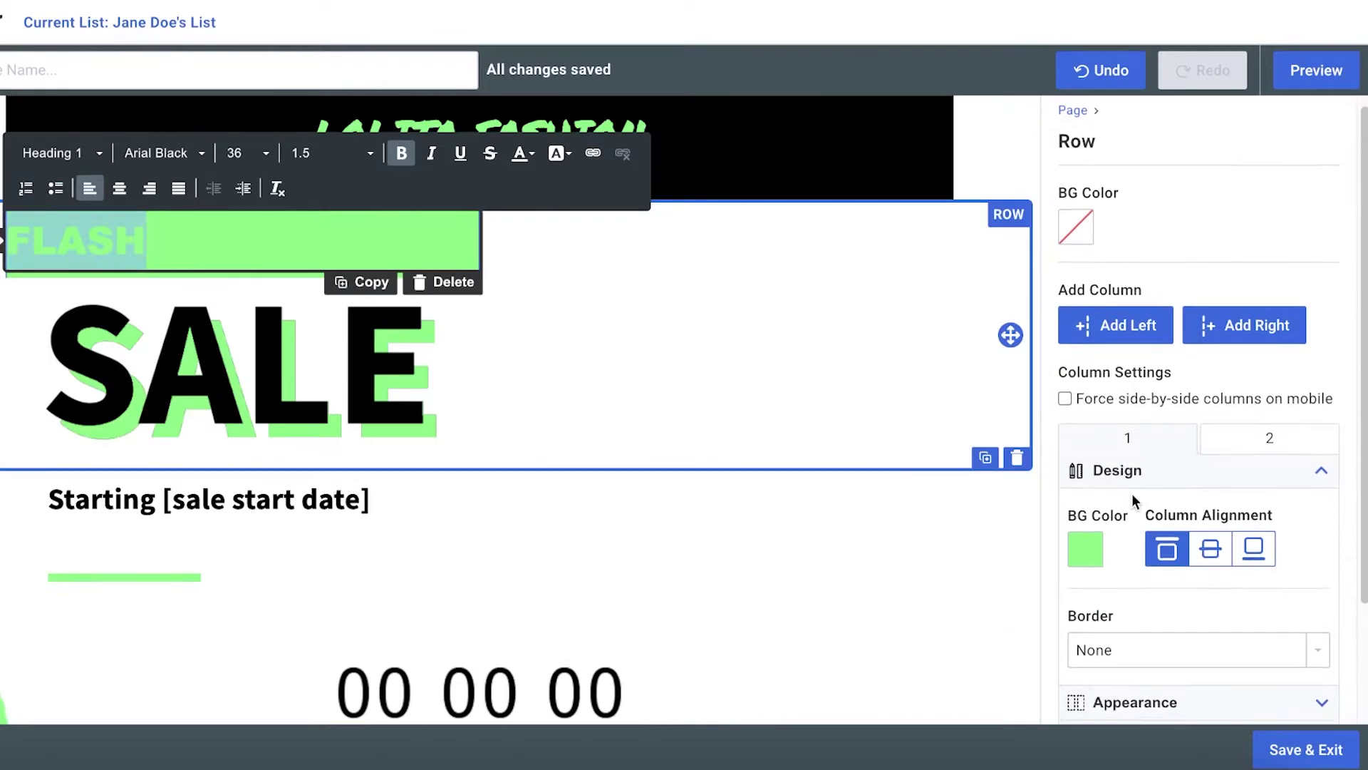
{"action": "scroll", "coordinate": [1132, 494], "scroll_direction": "down", "scroll_amount": 2}
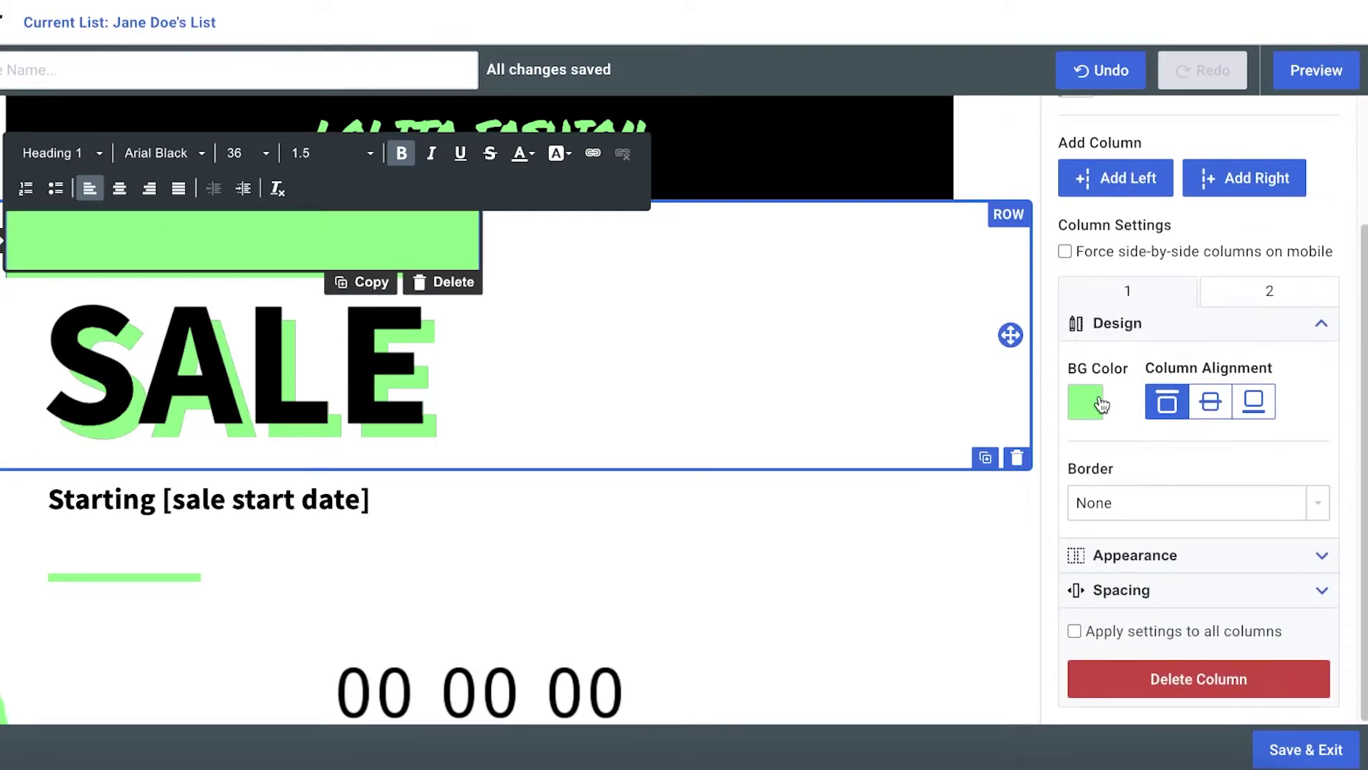
{"action": "left_click", "coordinate": [555, 331]}
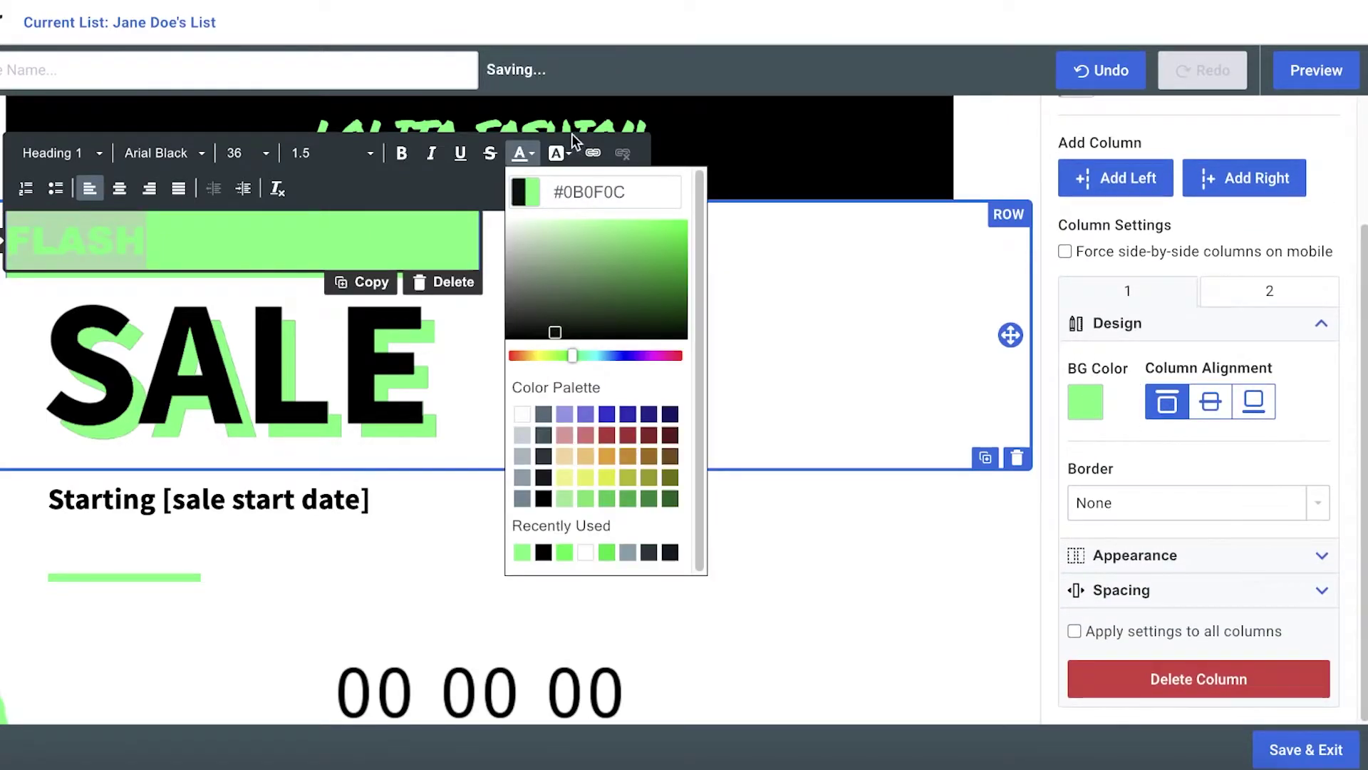
{"action": "left_click", "coordinate": [561, 152]}
{"action": "left_click", "coordinate": [687, 273]}
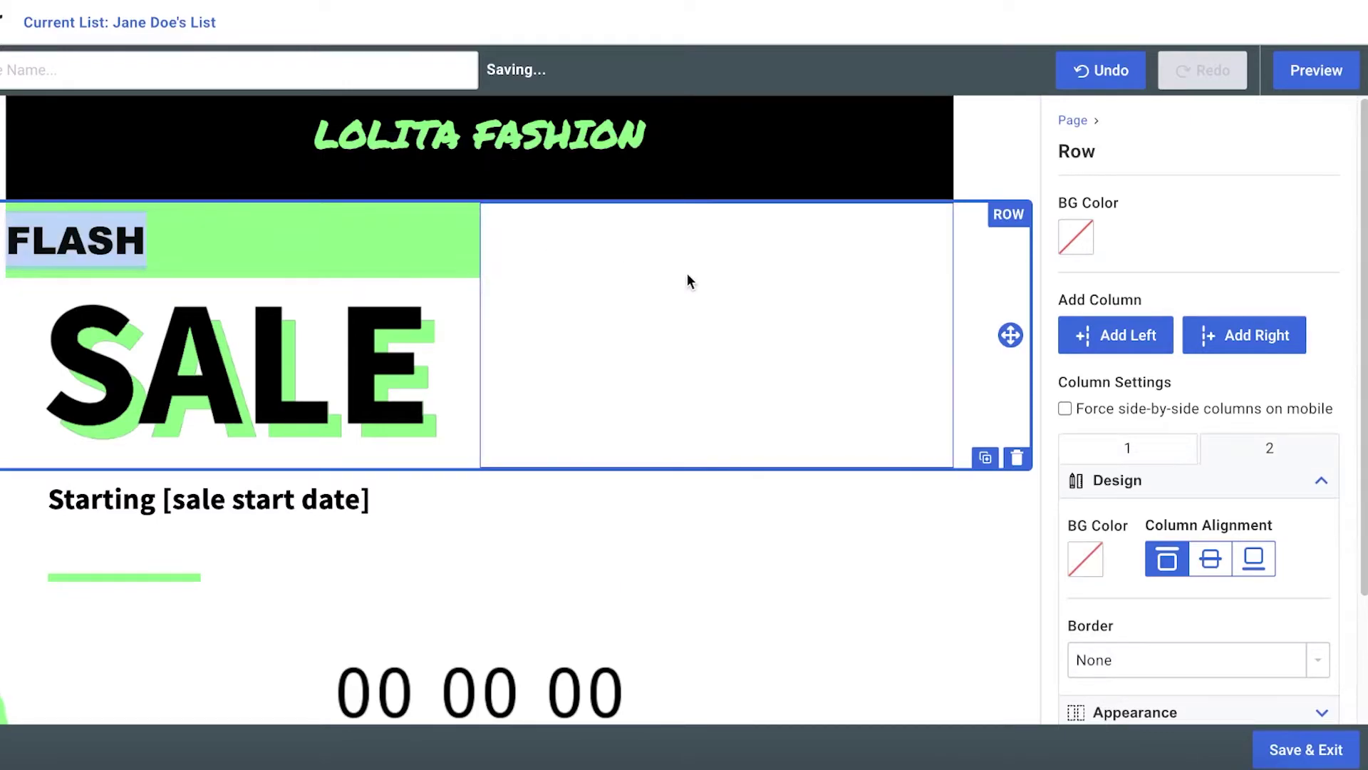
{"action": "left_click", "coordinate": [224, 274]}
{"action": "left_click", "coordinate": [552, 157]}
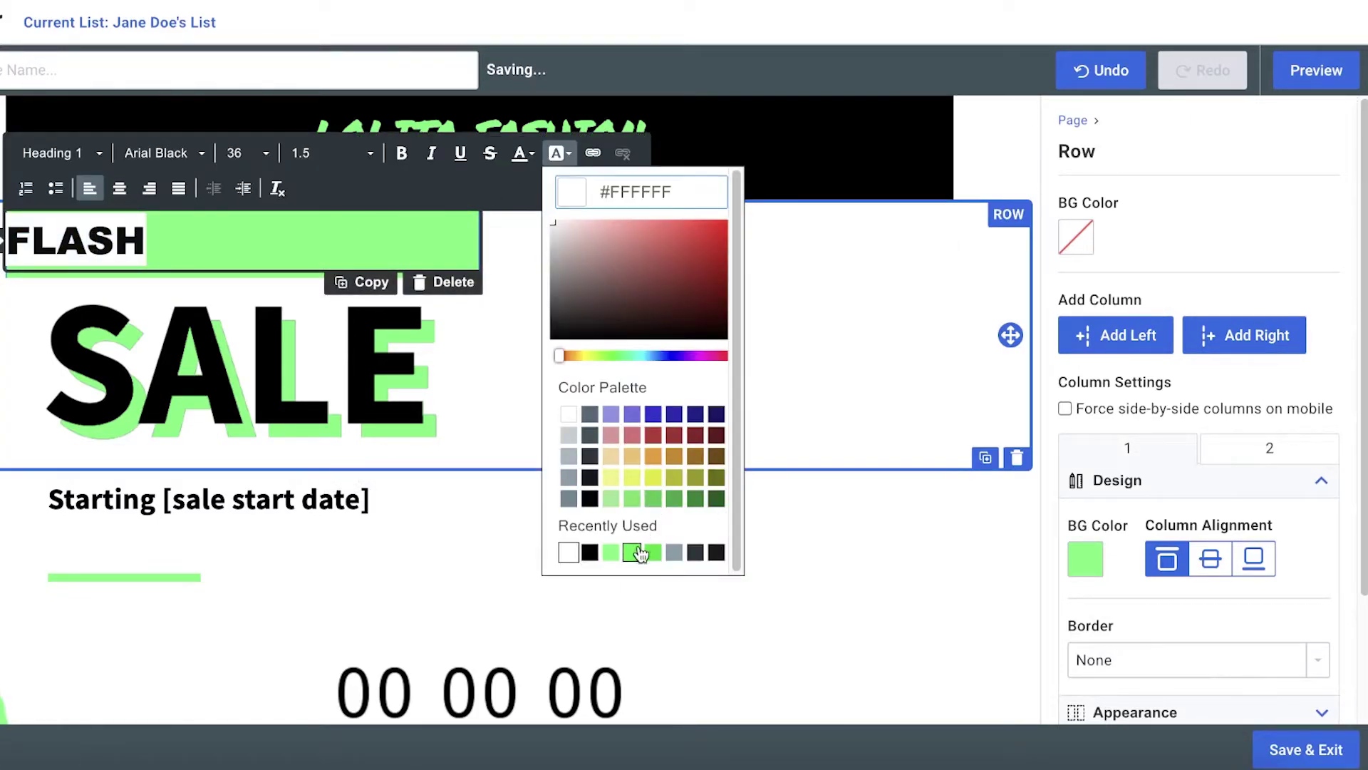
{"action": "left_click", "coordinate": [611, 552]}
{"action": "left_click", "coordinate": [610, 278]}
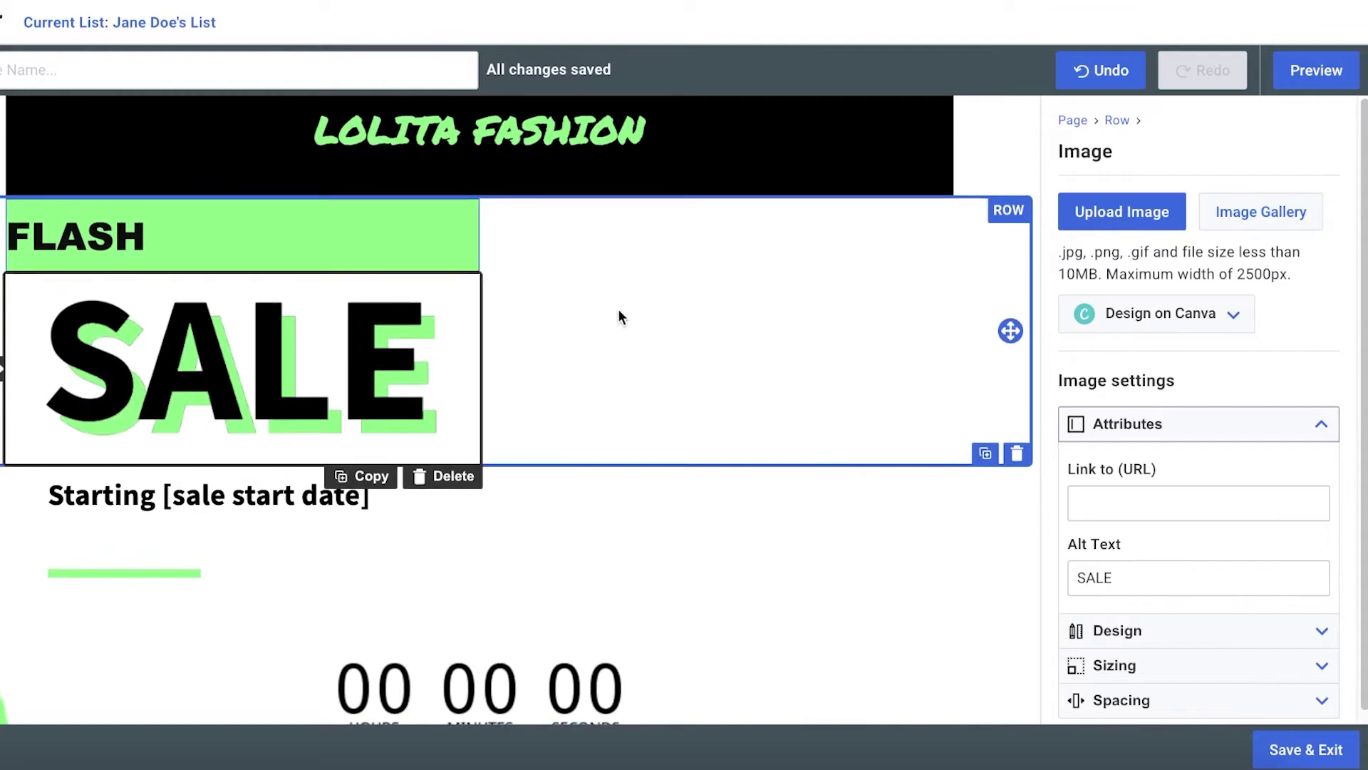
{"action": "scroll", "coordinate": [618, 309], "scroll_direction": "down", "scroll_amount": 3}
{"action": "scroll", "coordinate": [537, 389], "scroll_direction": "up", "scroll_amount": 3}
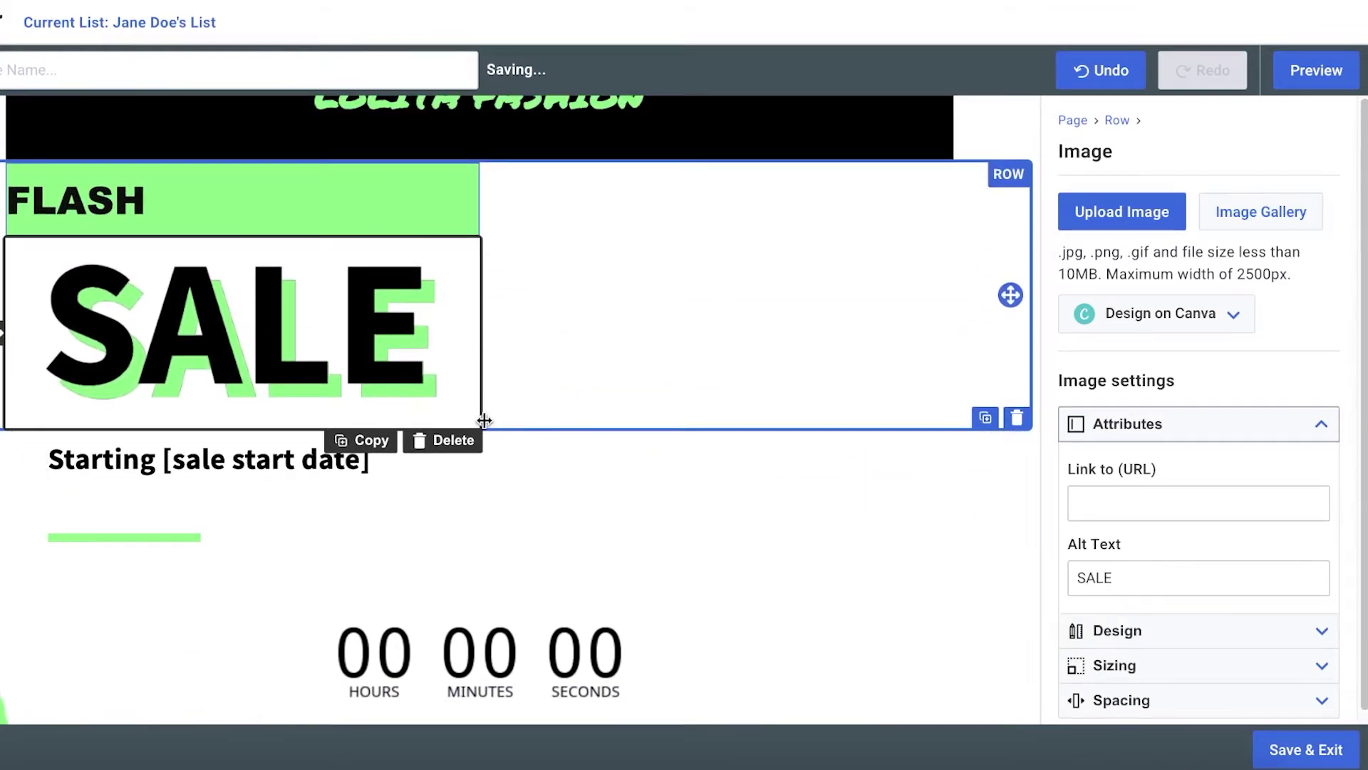
- Replace the 'Starting [sale start date]' line under SALE with STARTING AT 9.03.2020
{"action": "left_click", "coordinate": [268, 458]}
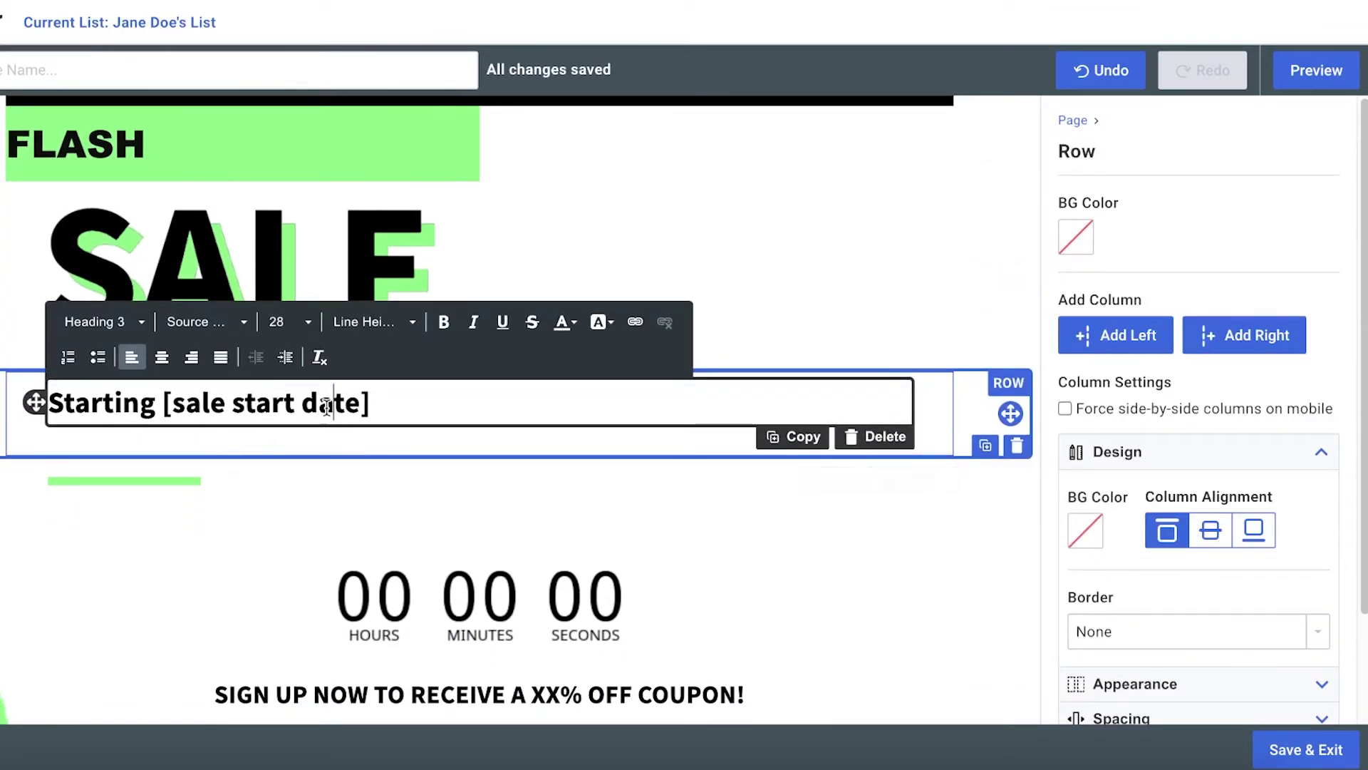
{"action": "triple_click", "coordinate": [327, 407]}
{"action": "type", "text": "STARTING AT"}
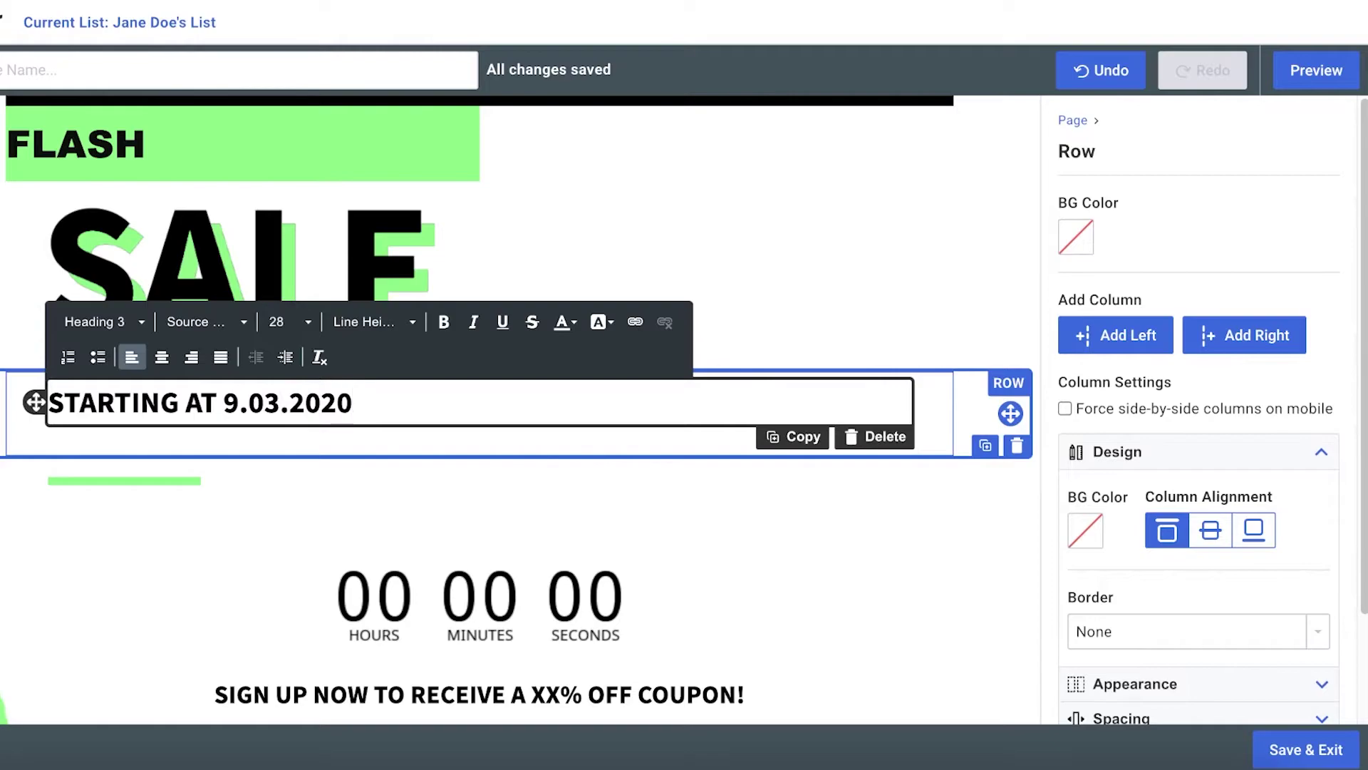
{"action": "left_click", "coordinate": [553, 246]}
- Delete the countdown timer image and the coupon sign-up text block
{"action": "scroll", "coordinate": [588, 515], "scroll_direction": "down", "scroll_amount": 2}
{"action": "left_click", "coordinate": [316, 520]}
{"action": "scroll", "coordinate": [514, 542], "scroll_direction": "down", "scroll_amount": 1}
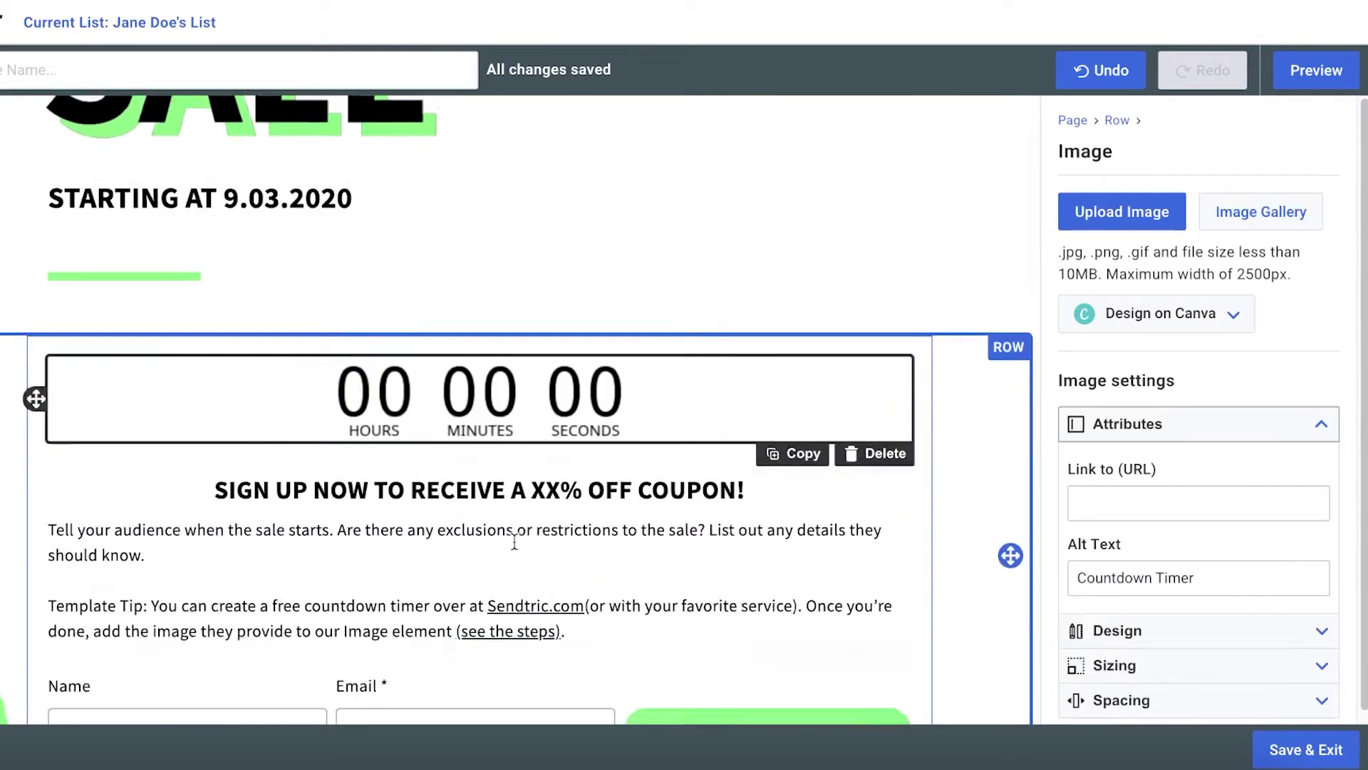
{"action": "scroll", "coordinate": [514, 542], "scroll_direction": "down", "scroll_amount": 5}
{"action": "scroll", "coordinate": [695, 390], "scroll_direction": "up", "scroll_amount": 3}
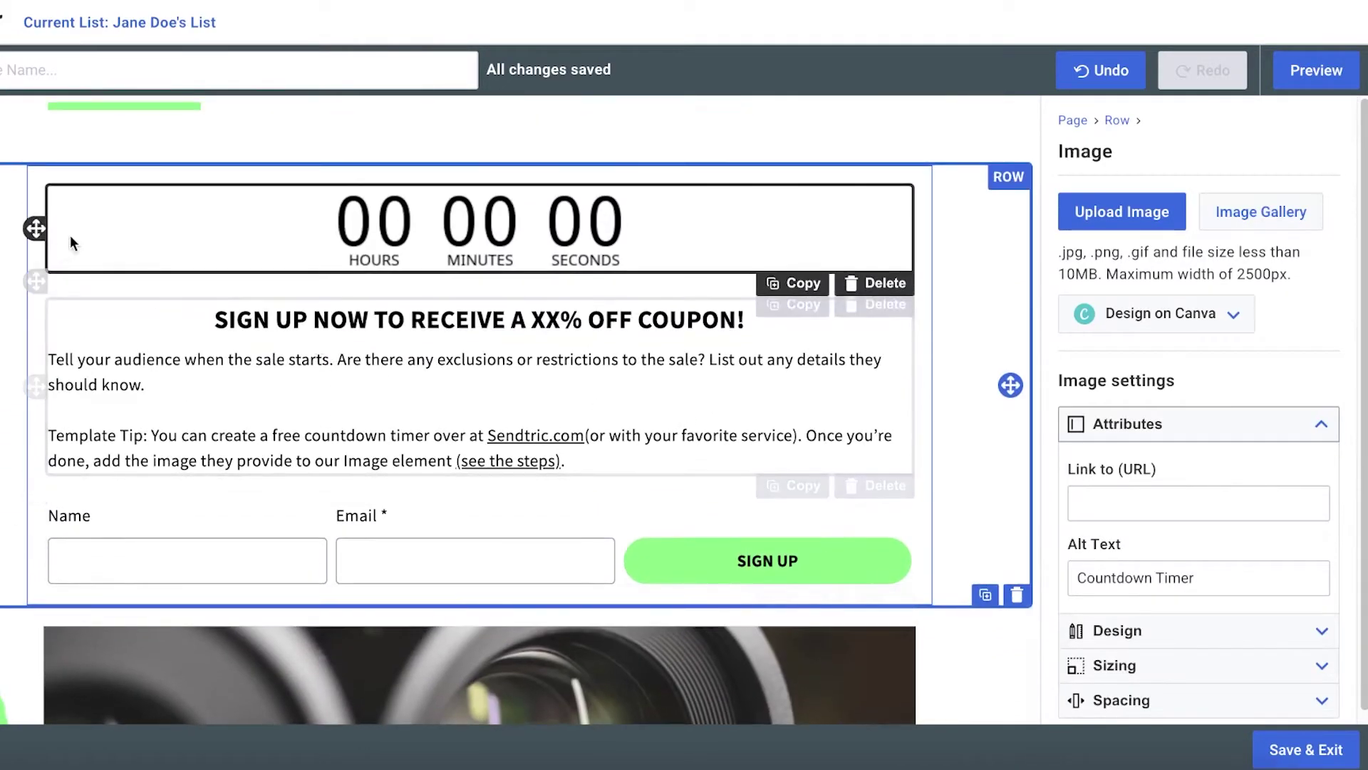
{"action": "left_click", "coordinate": [885, 284]}
{"action": "left_click", "coordinate": [882, 403]}
- Delete the Featured product text row and the lens image row
{"action": "scroll", "coordinate": [890, 314], "scroll_direction": "up", "scroll_amount": 3}
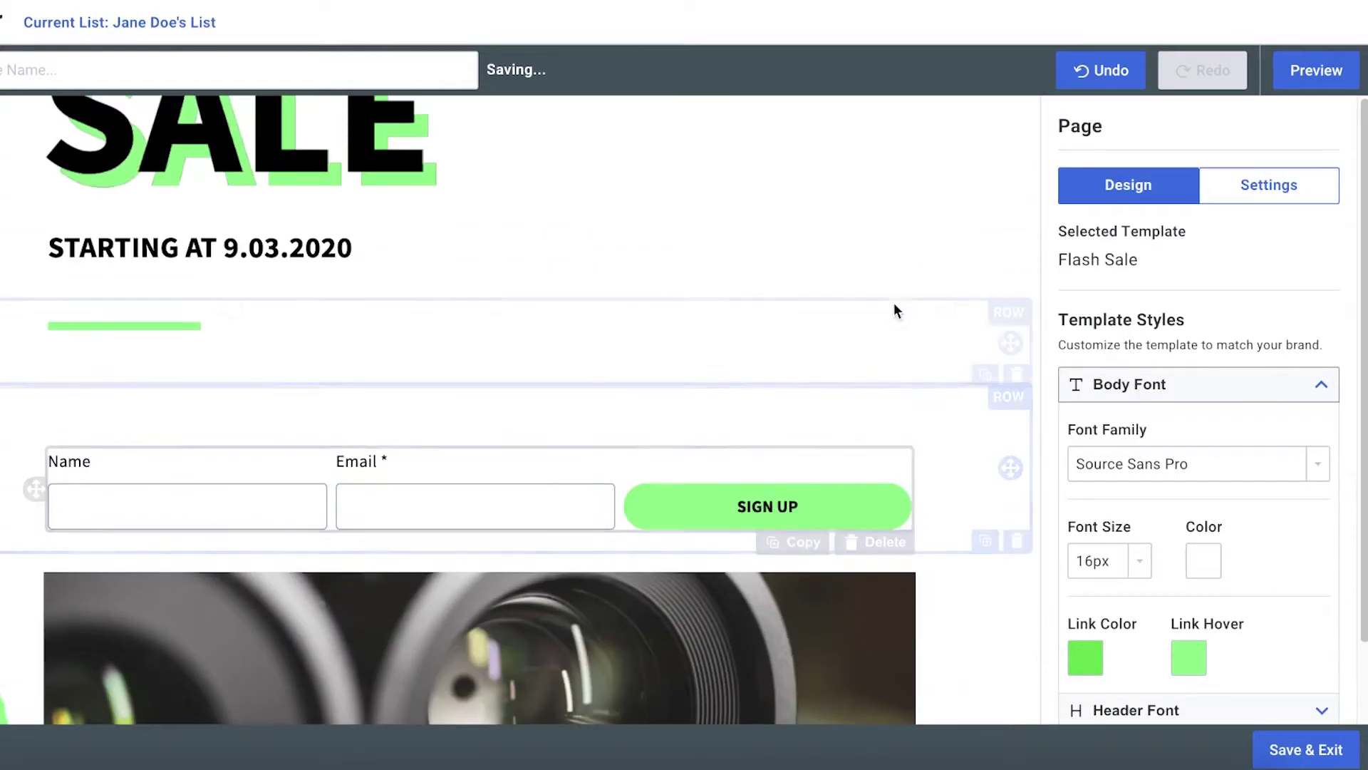
{"action": "scroll", "coordinate": [772, 495], "scroll_direction": "down", "scroll_amount": 10}
{"action": "scroll", "coordinate": [758, 489], "scroll_direction": "up", "scroll_amount": 8}
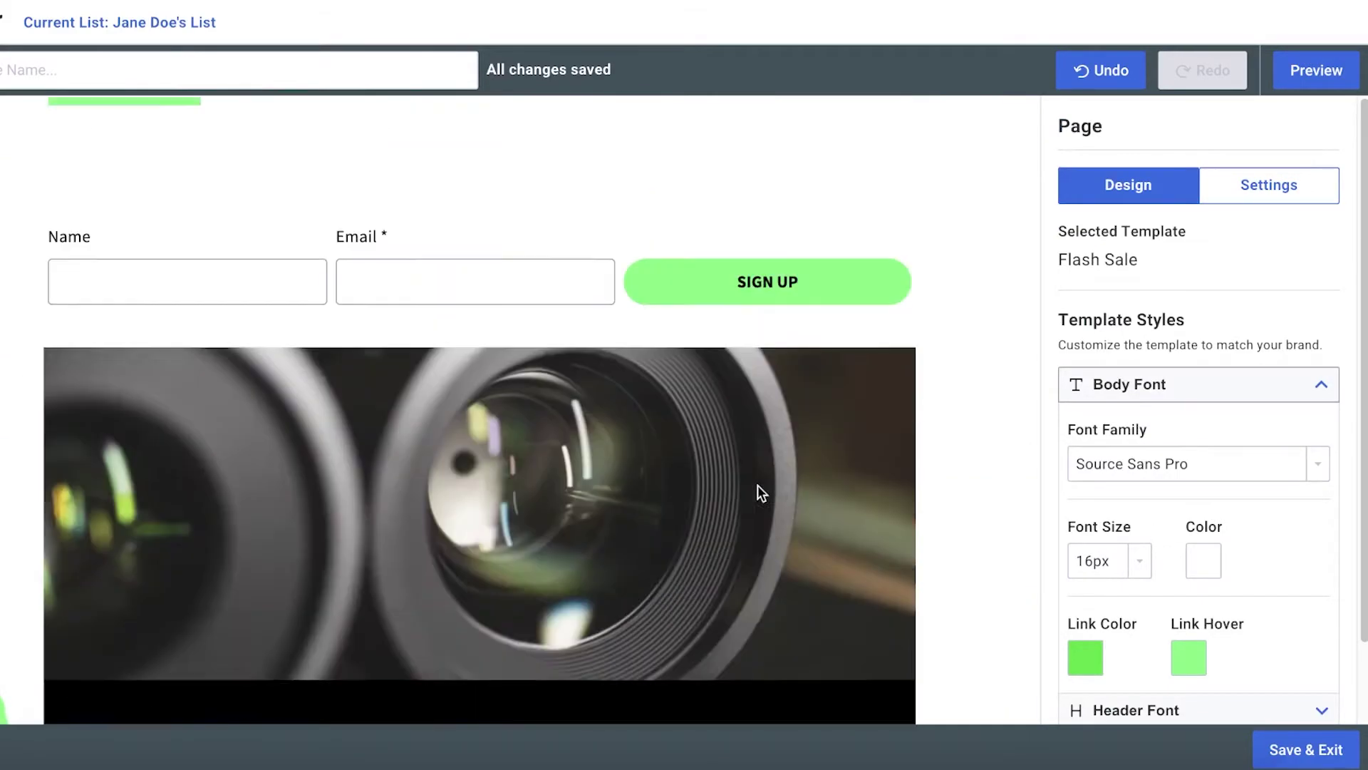
{"action": "scroll", "coordinate": [758, 504], "scroll_direction": "down", "scroll_amount": 10}
{"action": "scroll", "coordinate": [755, 498], "scroll_direction": "up", "scroll_amount": 4}
{"action": "scroll", "coordinate": [422, 336], "scroll_direction": "up", "scroll_amount": 1}
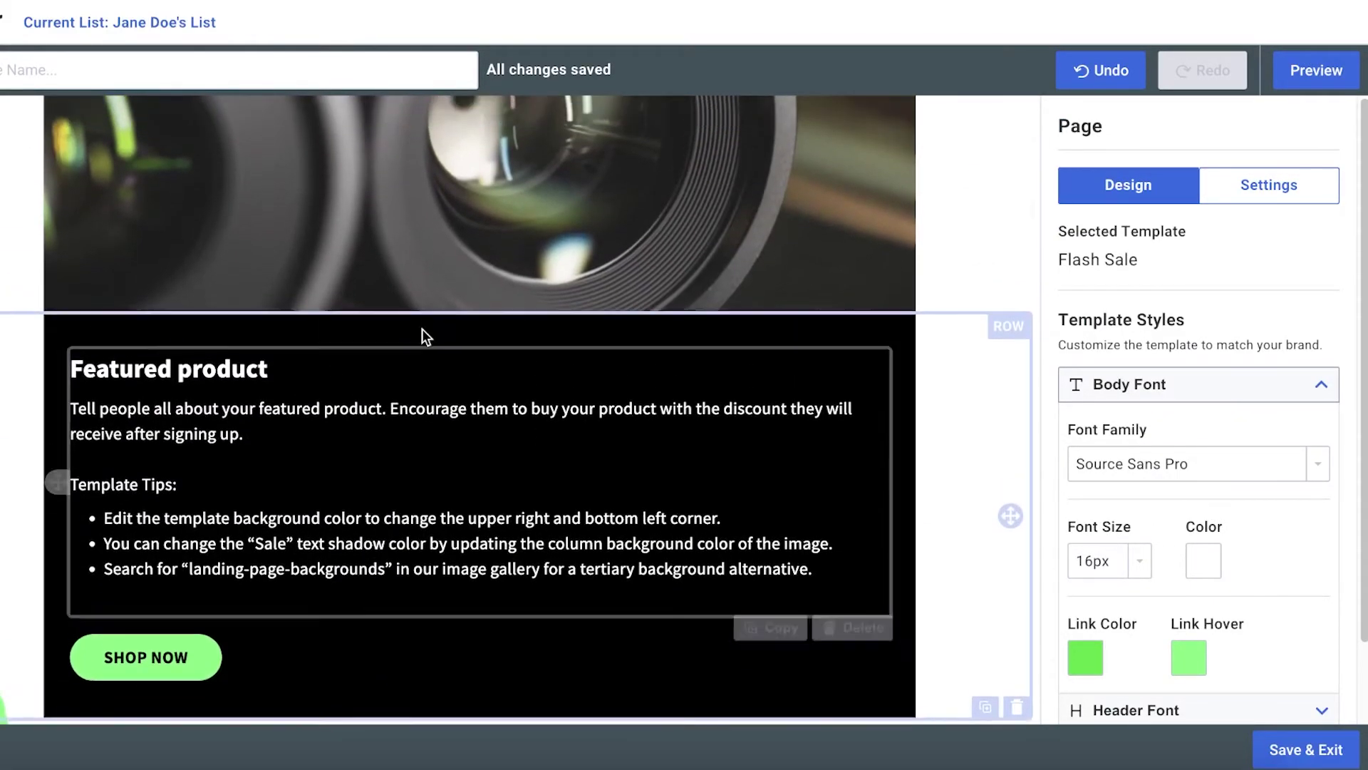
{"action": "scroll", "coordinate": [803, 397], "scroll_direction": "down", "scroll_amount": 2}
{"action": "left_click", "coordinate": [1017, 589]}
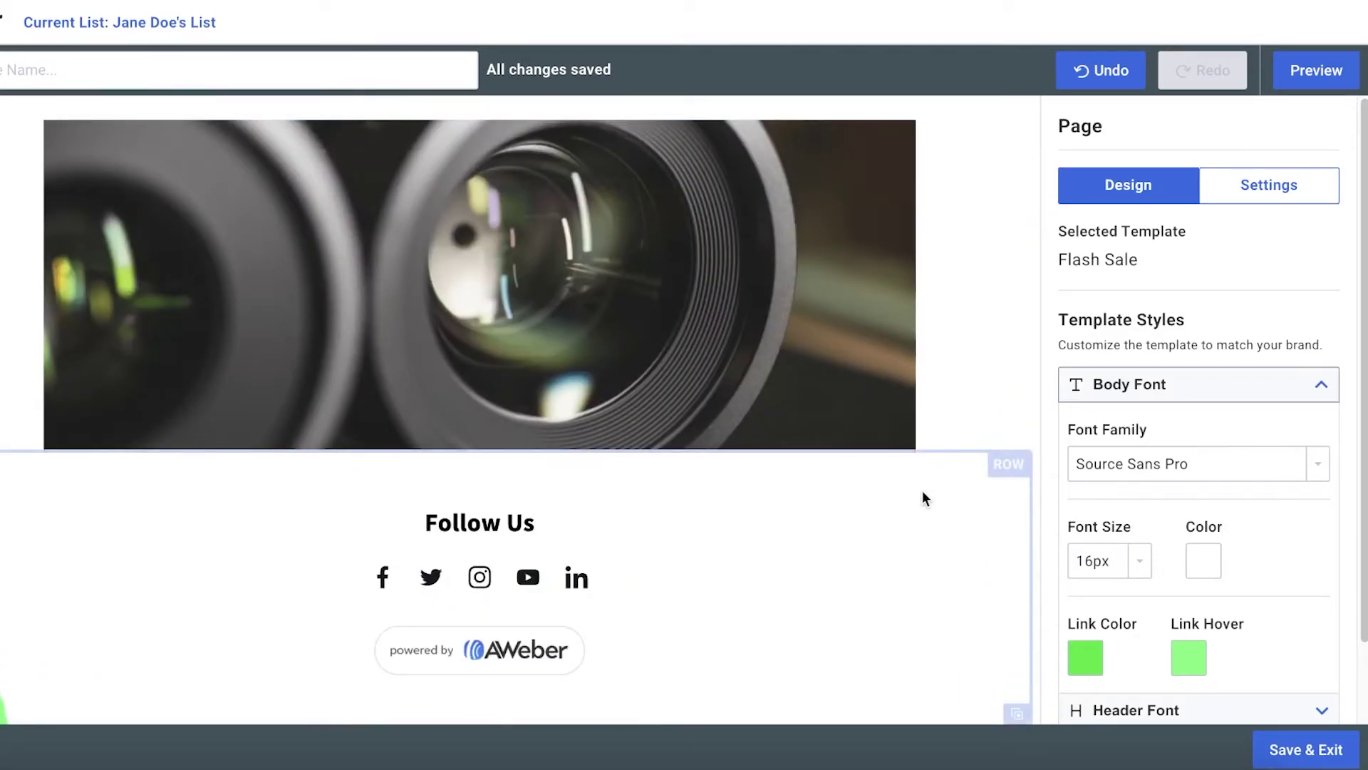
{"action": "left_click", "coordinate": [697, 382]}
{"action": "left_click", "coordinate": [1018, 448]}
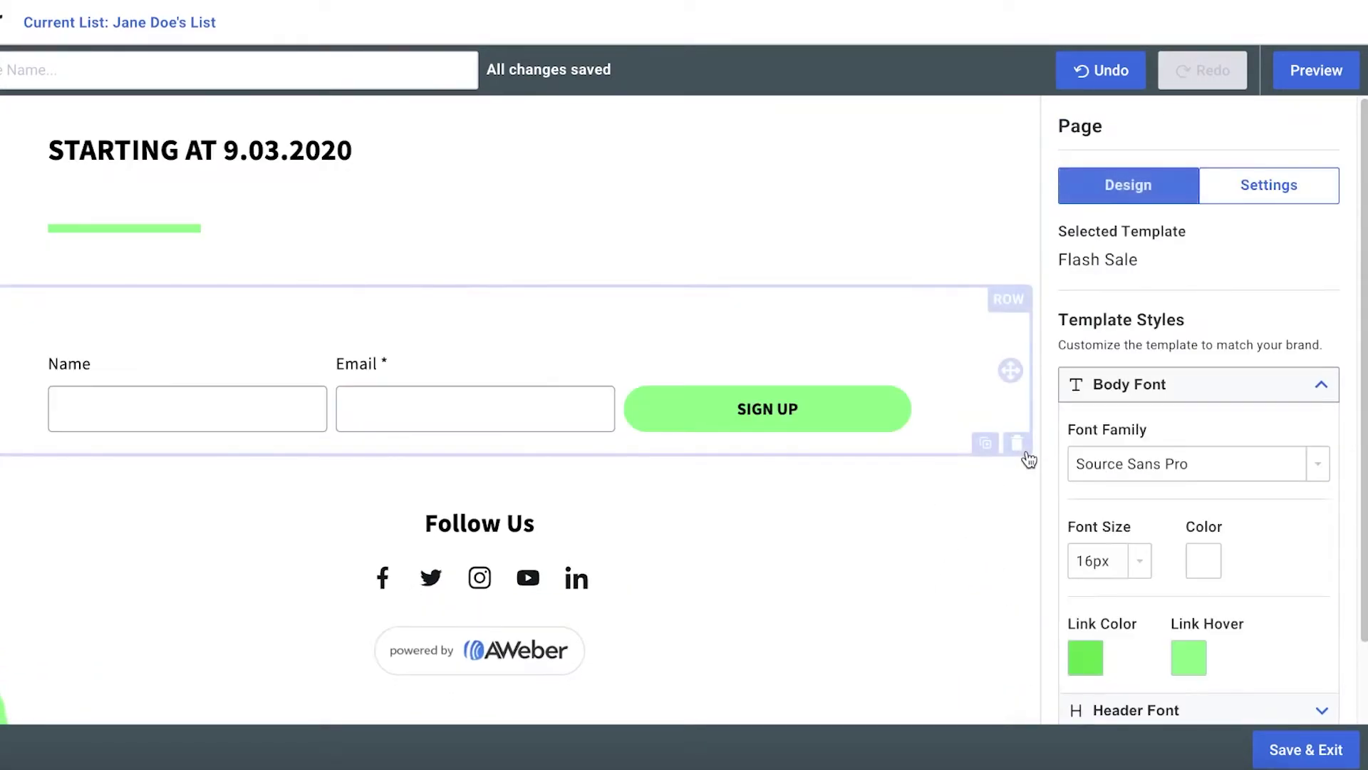
- Drag a Divider element into the row above the Name and Email signup form
{"action": "scroll", "coordinate": [553, 413], "scroll_direction": "up", "scroll_amount": 10}
{"action": "scroll", "coordinate": [528, 456], "scroll_direction": "down", "scroll_amount": 5}
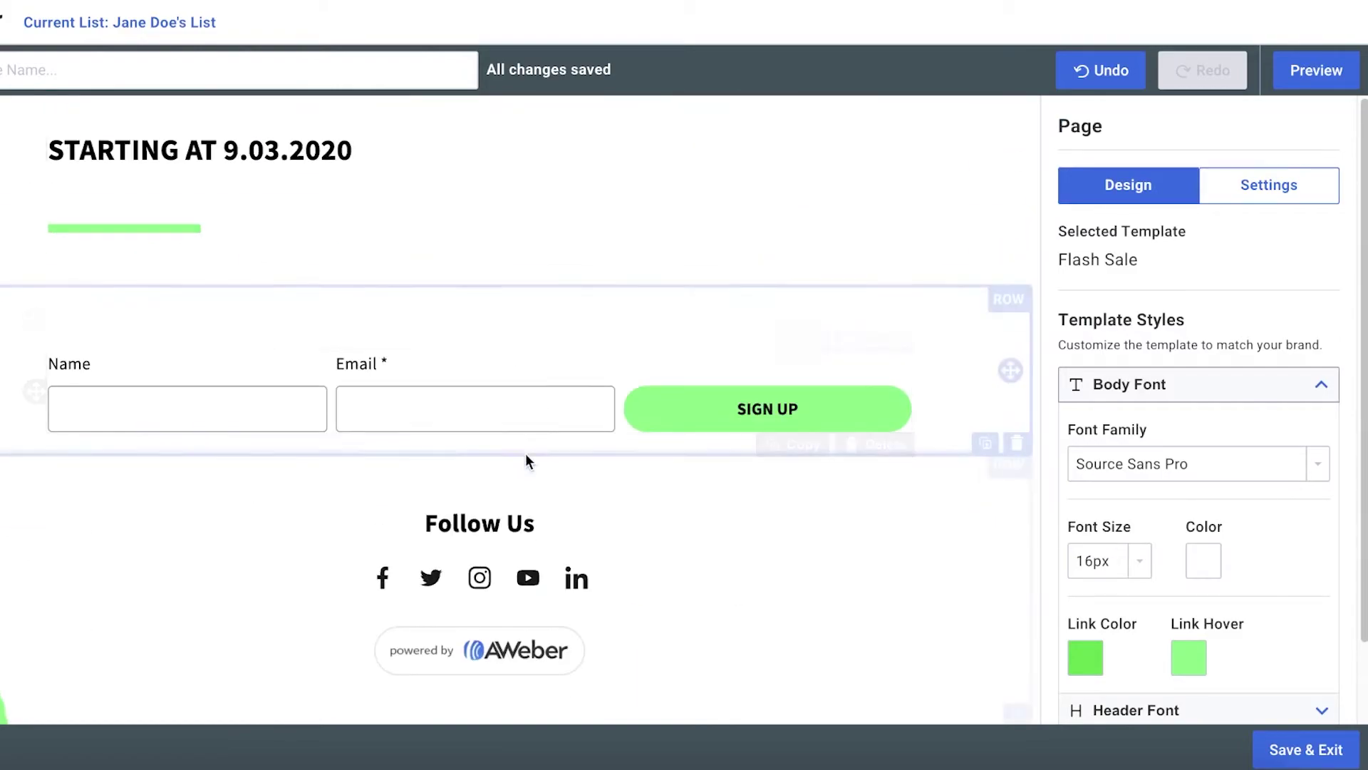
{"action": "scroll", "coordinate": [499, 357], "scroll_direction": "up", "scroll_amount": 5}
{"action": "scroll", "coordinate": [426, 249], "scroll_direction": "down", "scroll_amount": 5}
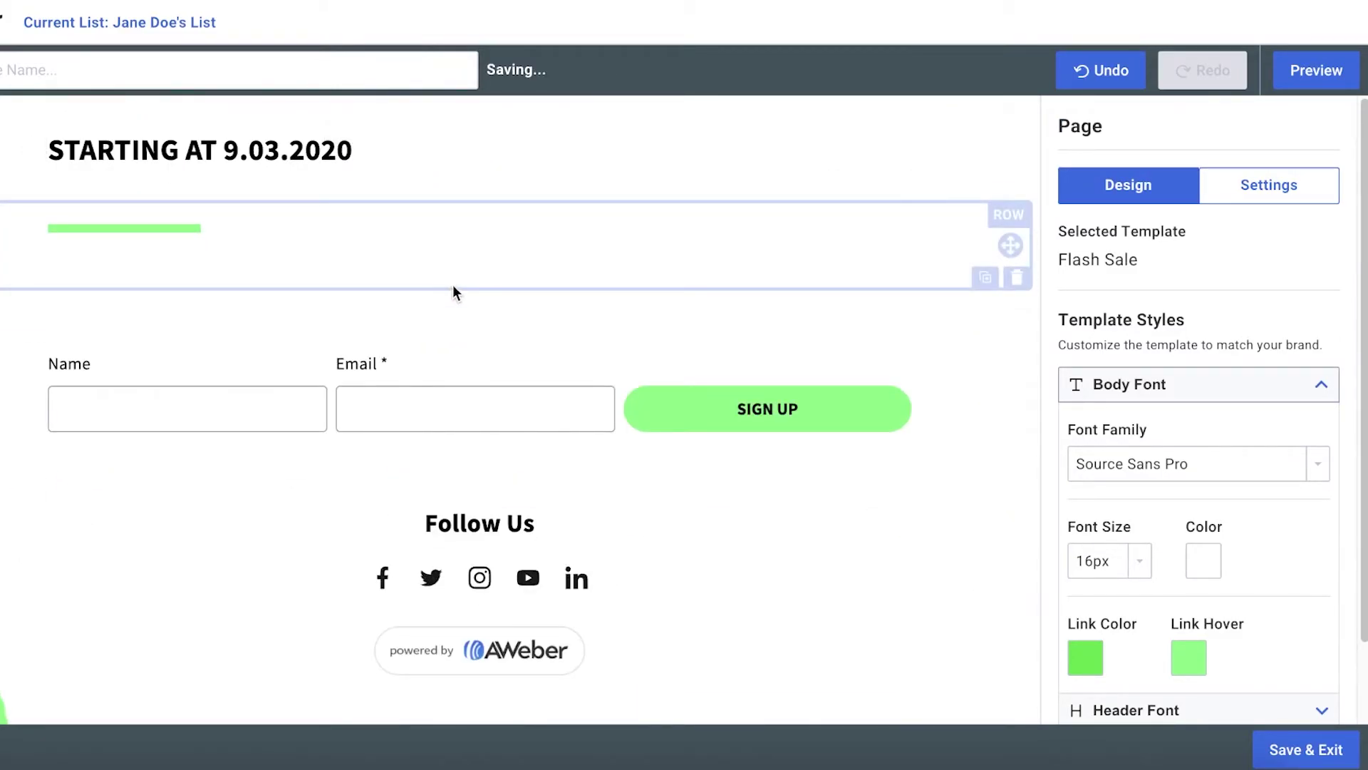
{"action": "scroll", "coordinate": [451, 284], "scroll_direction": "up", "scroll_amount": 5}
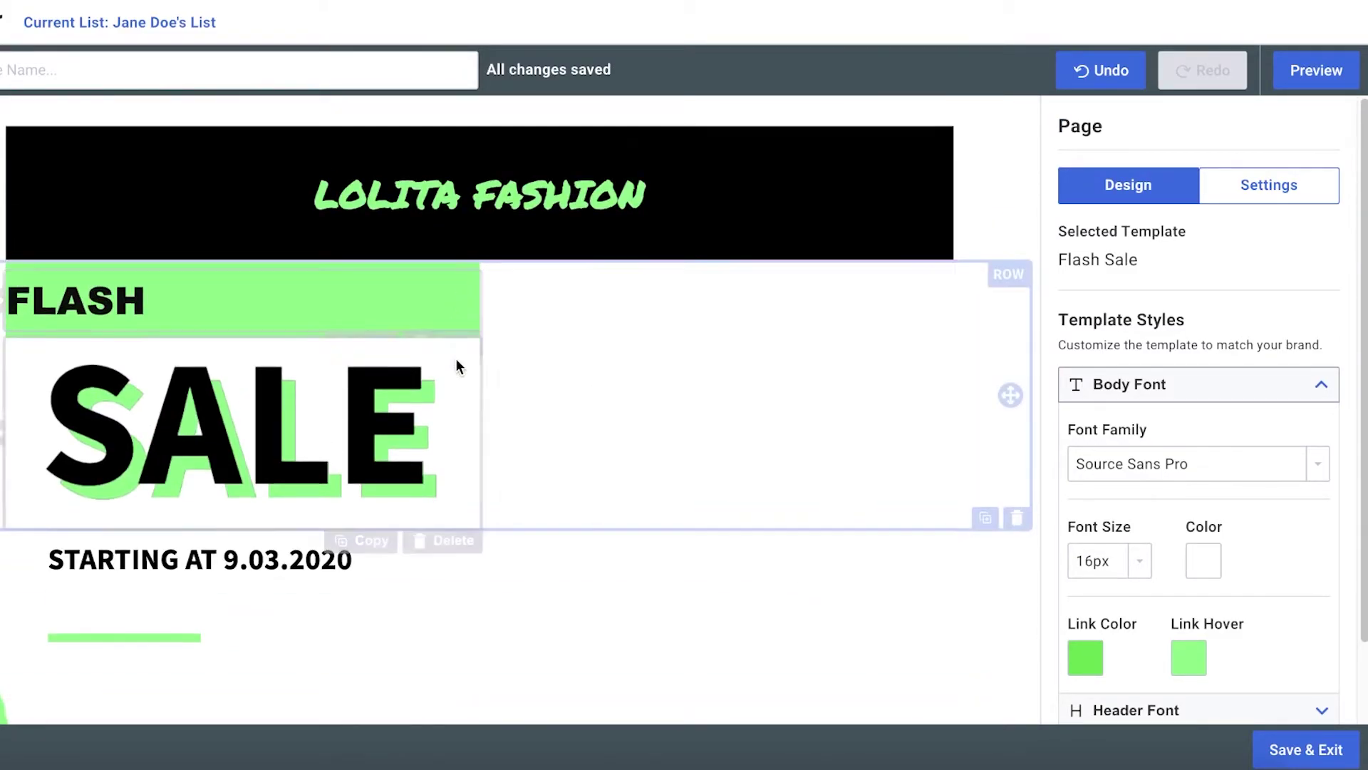
{"action": "scroll", "coordinate": [449, 370], "scroll_direction": "down", "scroll_amount": 5}
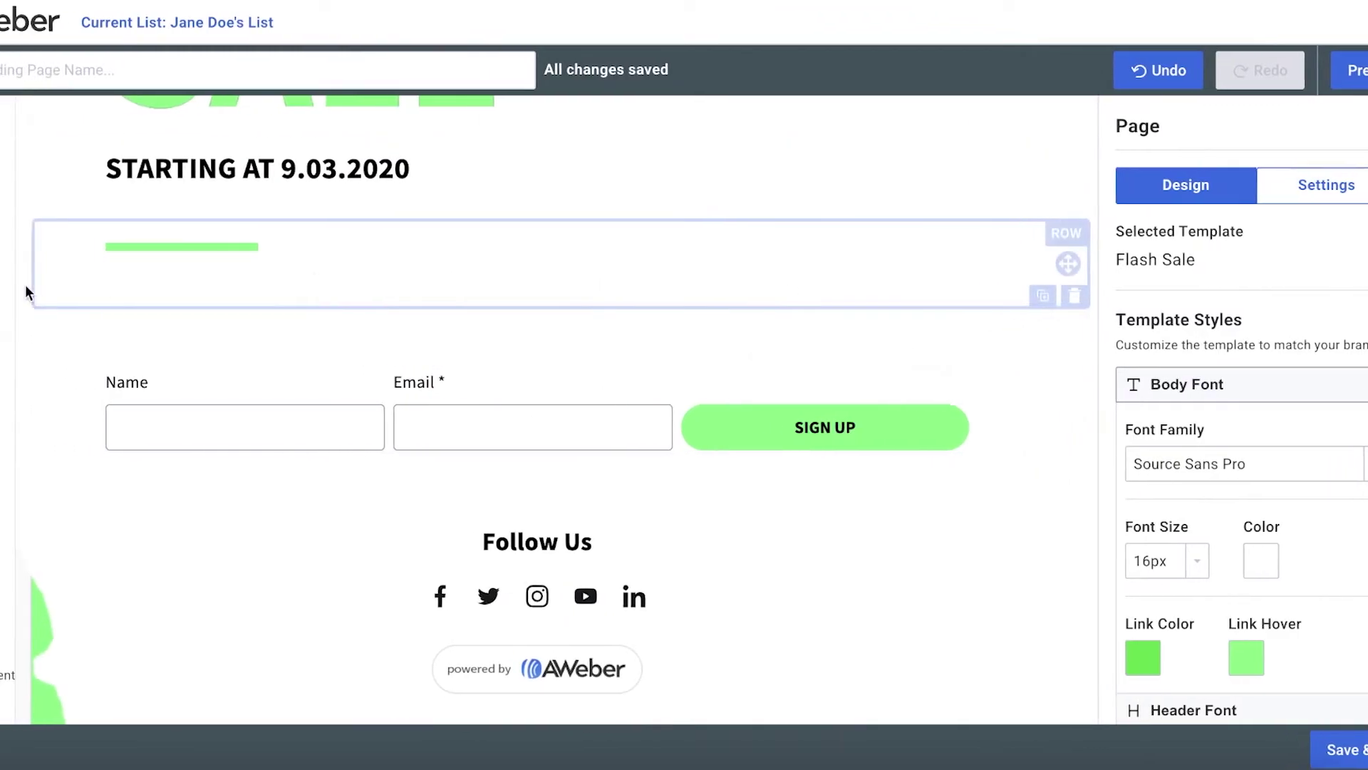
{"action": "scroll", "coordinate": [47, 302], "scroll_direction": "down", "scroll_amount": 5}
{"action": "scroll", "coordinate": [39, 407], "scroll_direction": "up", "scroll_amount": 1}
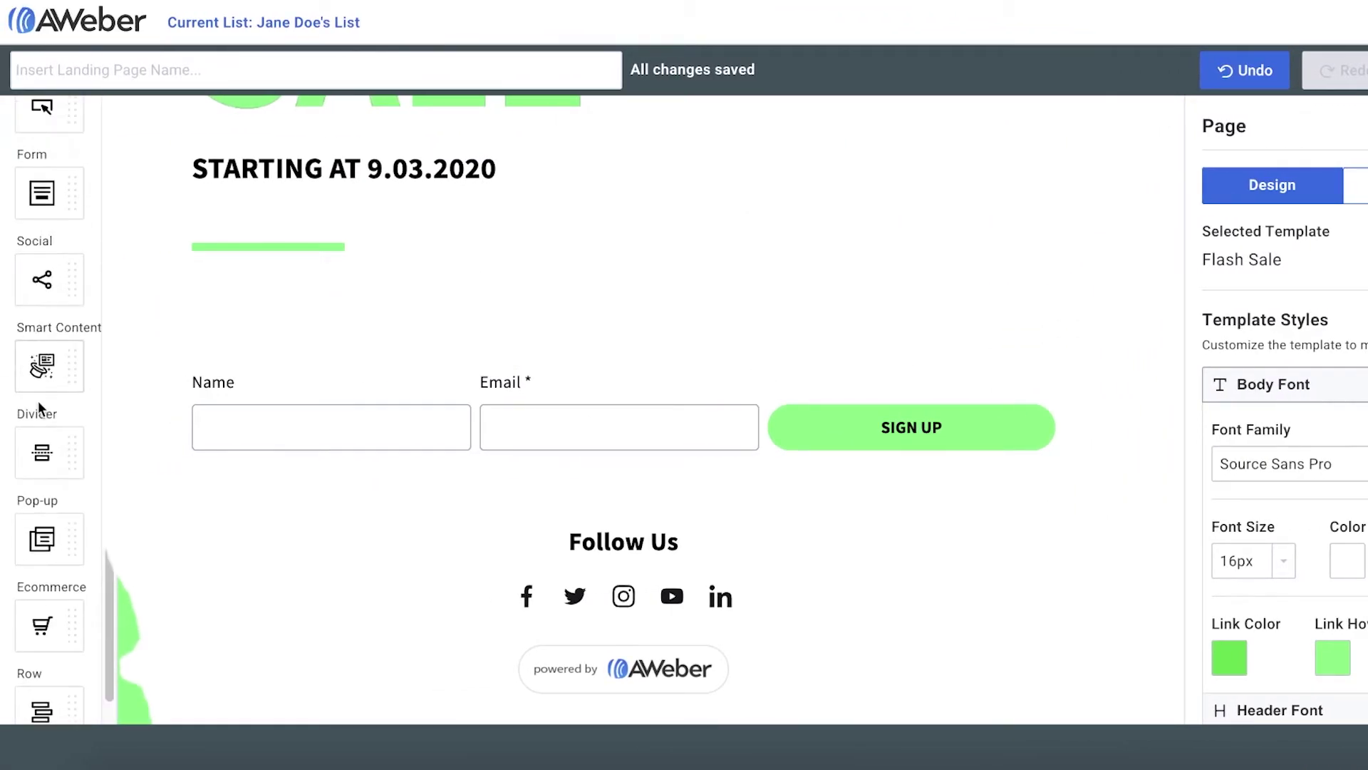
{"action": "left_click_drag", "start_coordinate": [50, 474], "coordinate": [468, 335]}
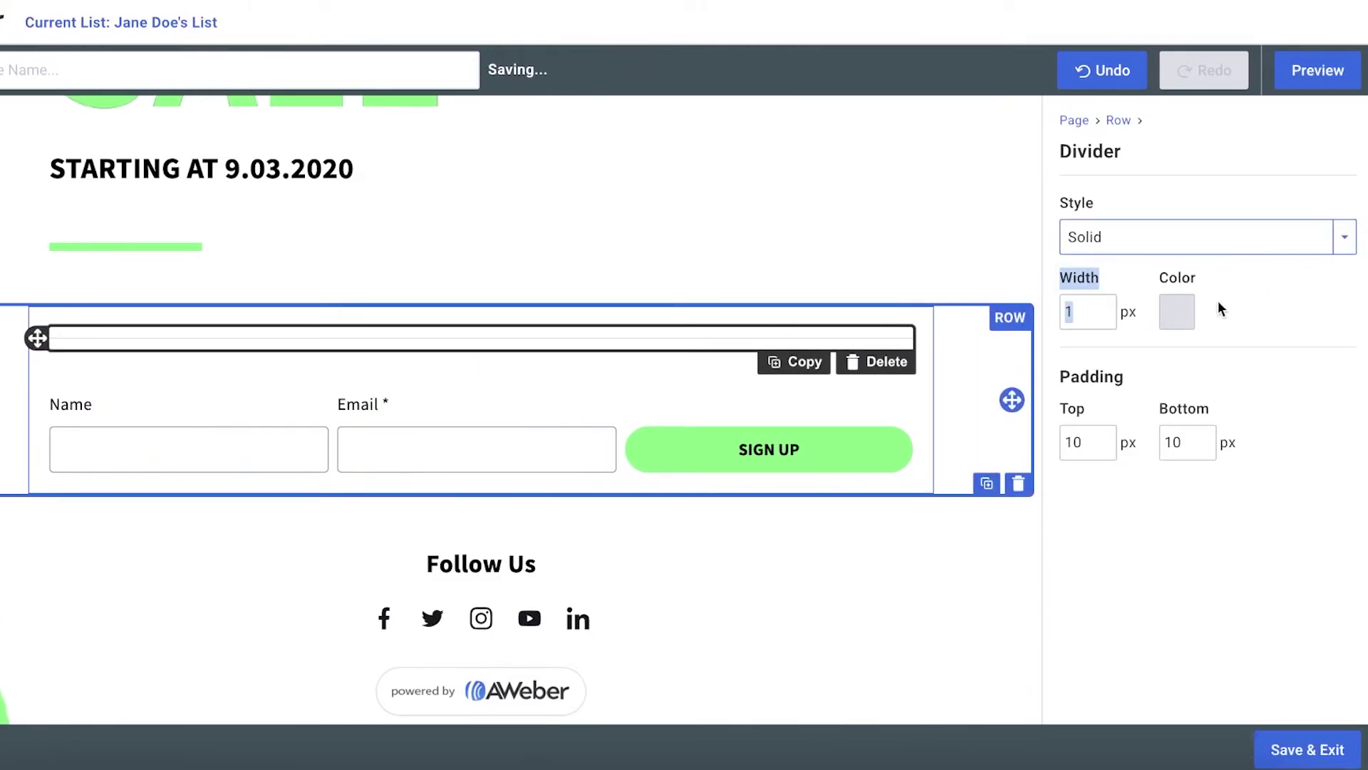
- Make the new divider green from Recently Used colours and increase its width
{"action": "left_click", "coordinate": [1333, 322]}
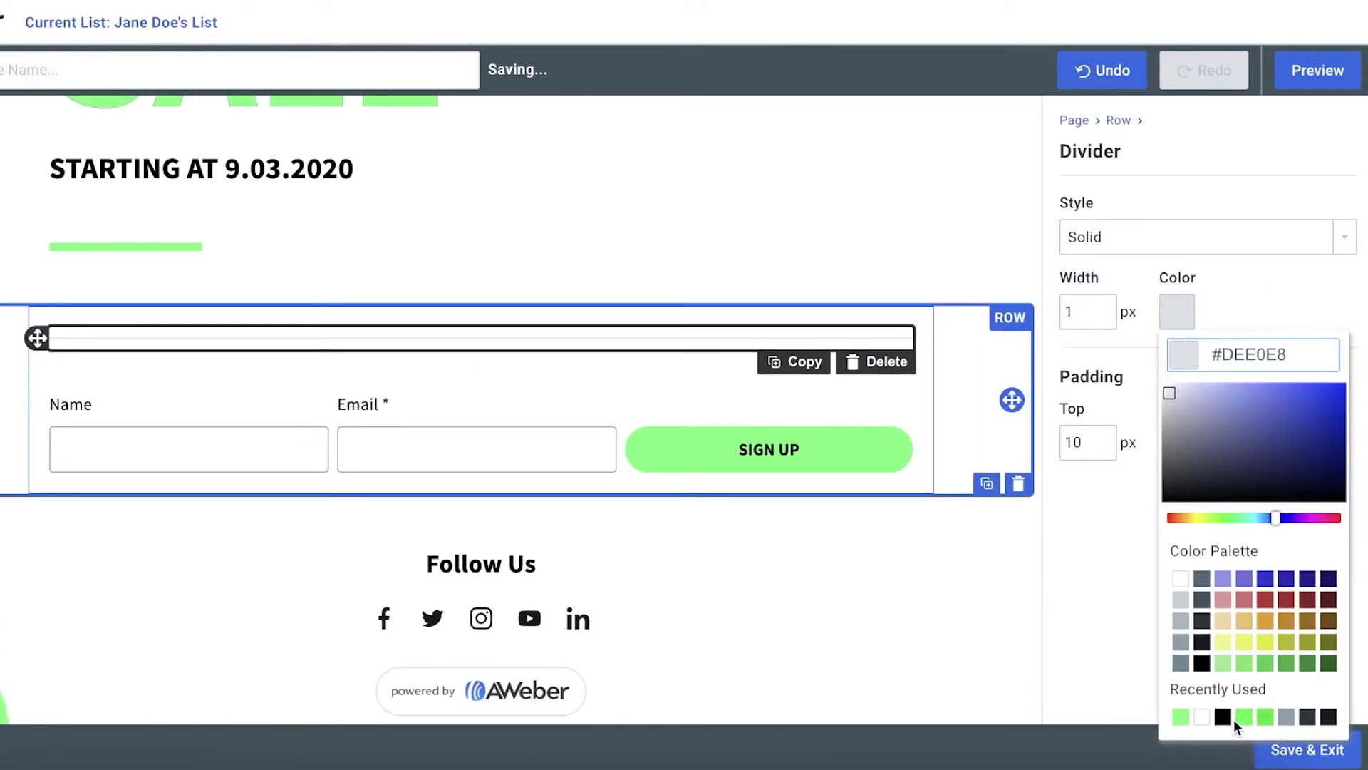
{"action": "left_click", "coordinate": [1243, 716]}
{"action": "left_click", "coordinate": [1104, 318]}
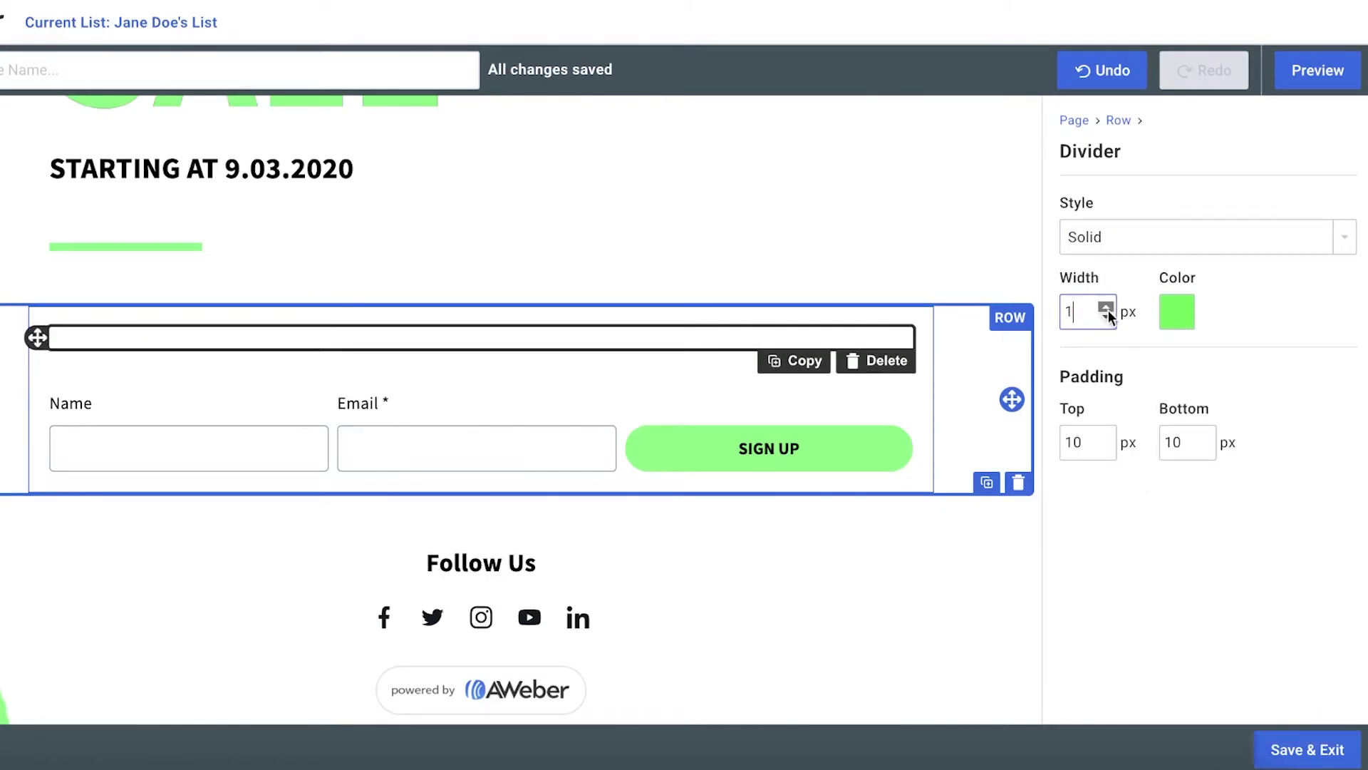
{"action": "left_click", "coordinate": [1106, 308]}
{"action": "left_click", "coordinate": [1106, 308]}
- Remove the old short green divider row beneath the start date
{"action": "left_click", "coordinate": [904, 278]}
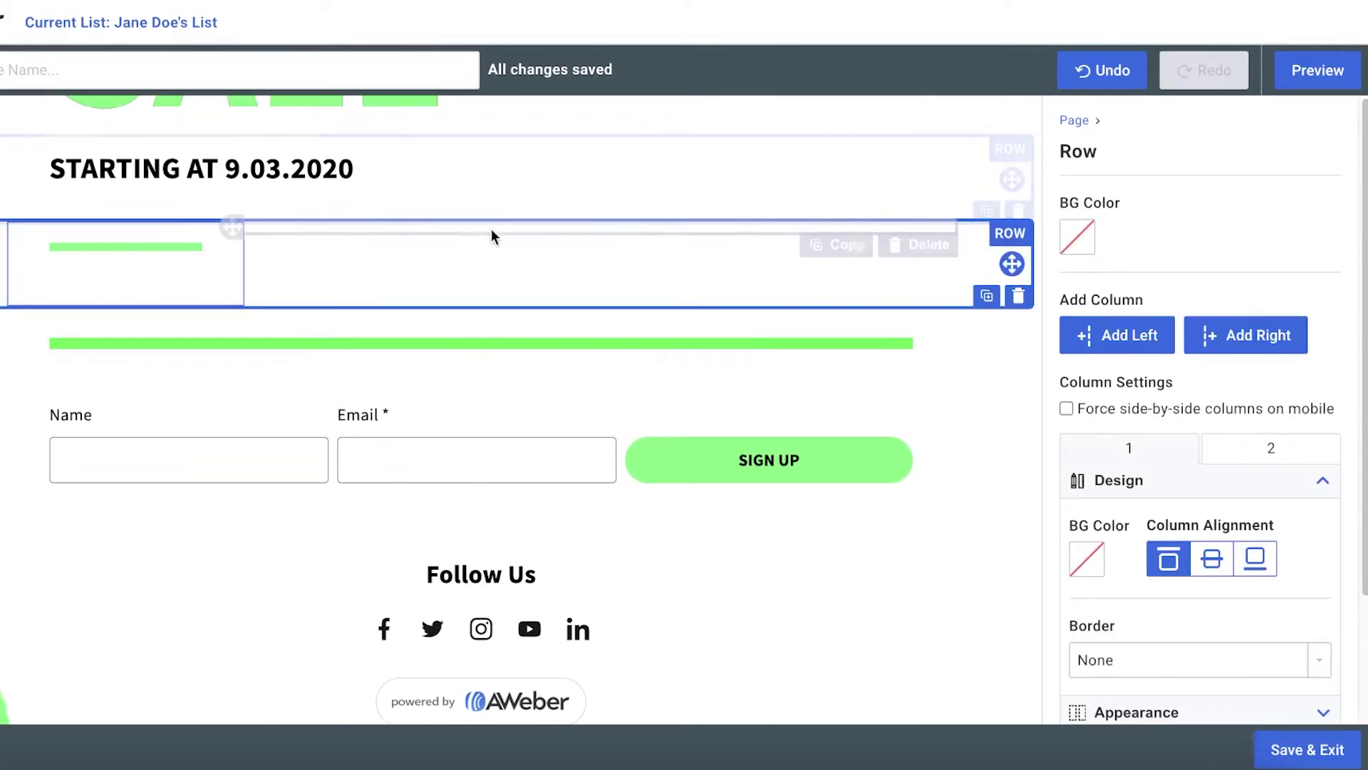
{"action": "left_click", "coordinate": [1019, 296]}
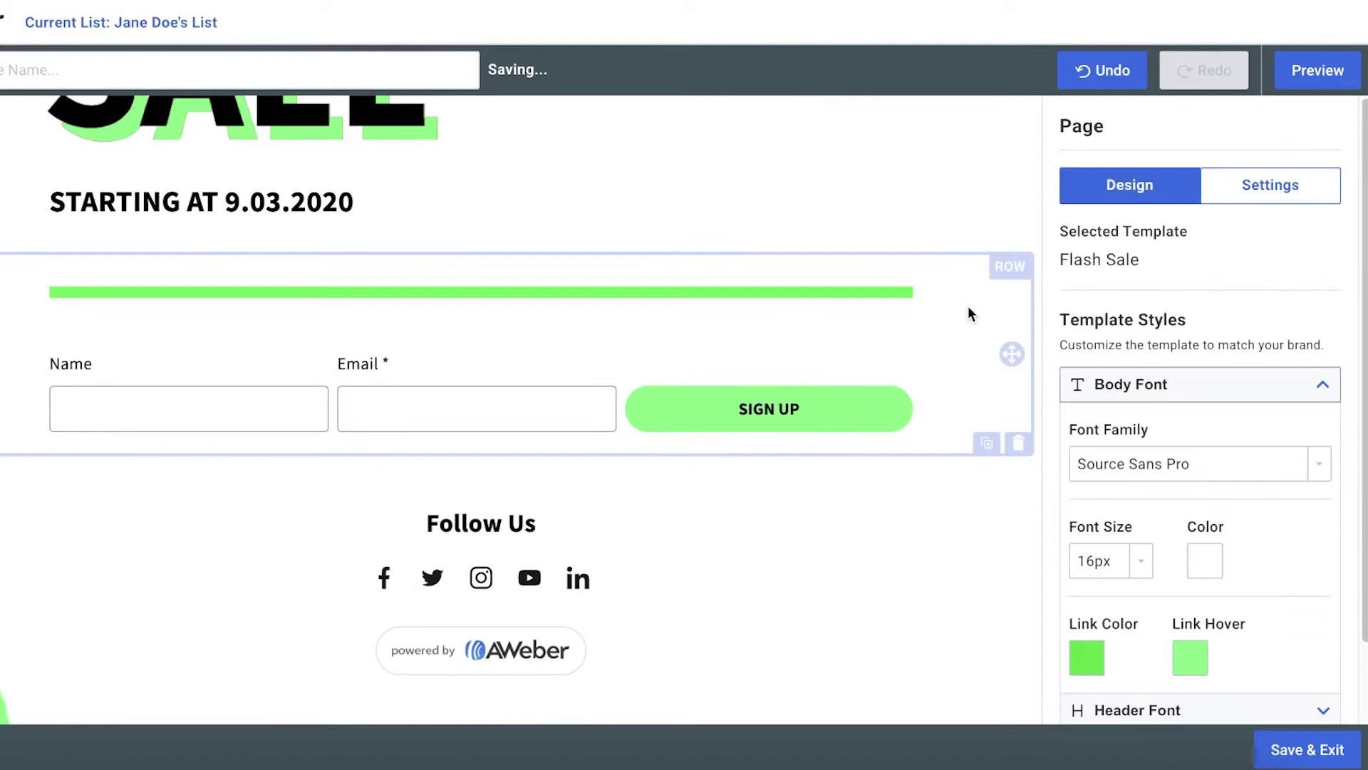
{"action": "left_click", "coordinate": [538, 214]}
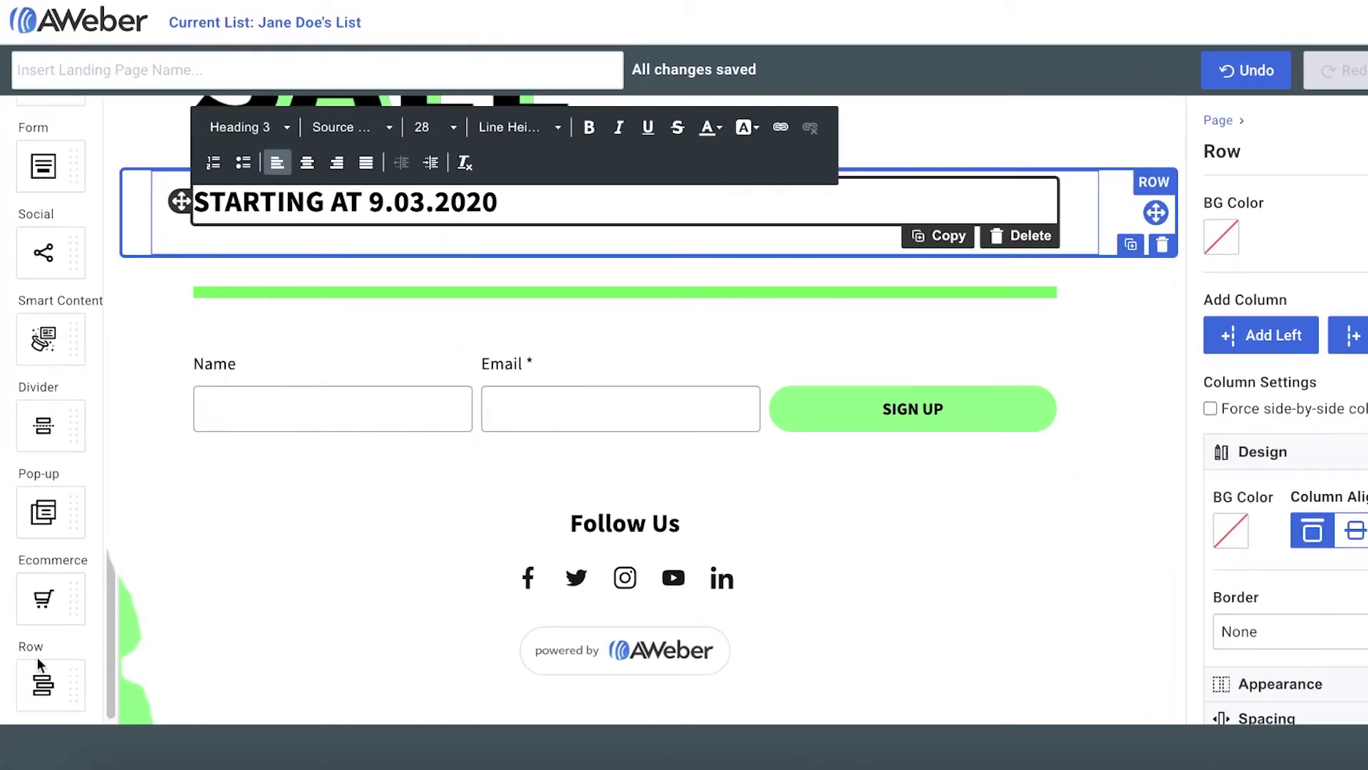
- Add a new row below the heading containing a text block with black text
{"action": "scroll", "coordinate": [11, 670], "scroll_direction": "down", "scroll_amount": 1}
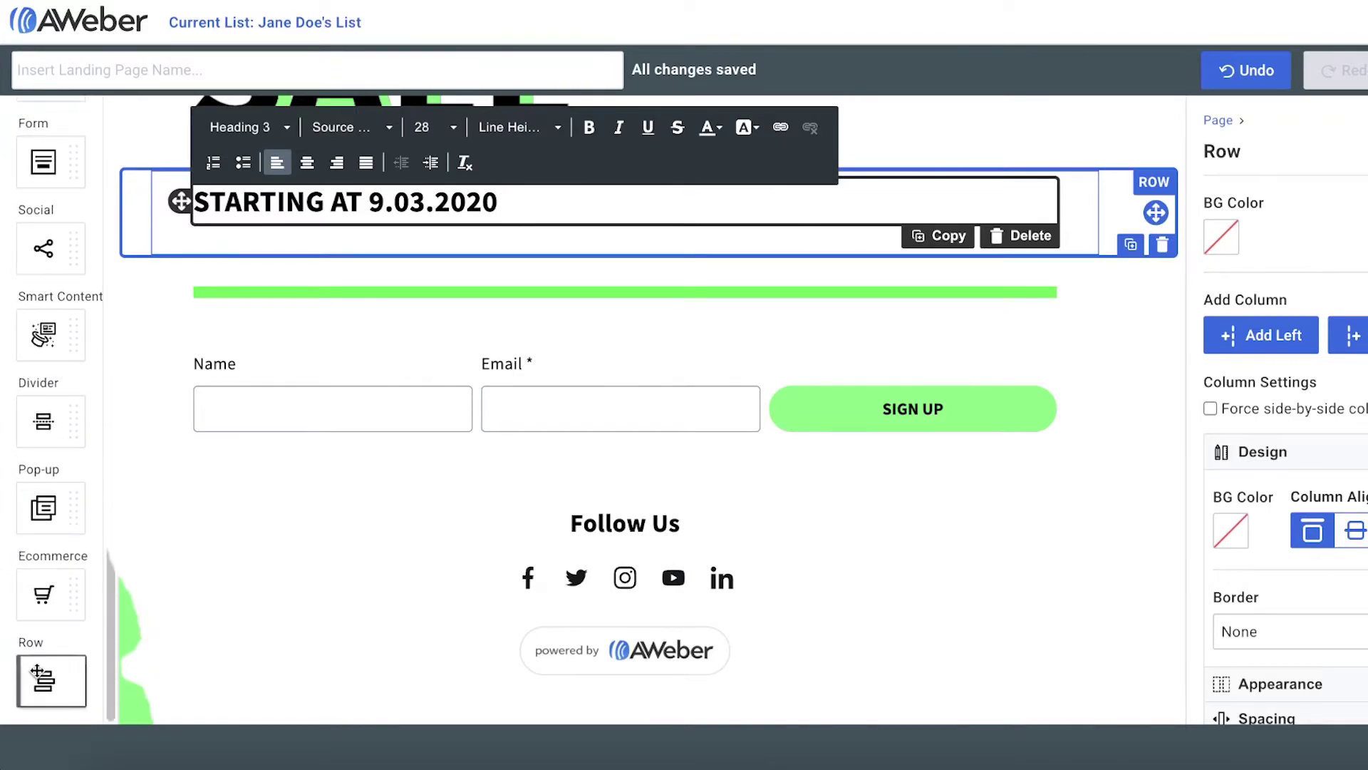
{"action": "left_click_drag", "start_coordinate": [38, 670], "coordinate": [421, 267]}
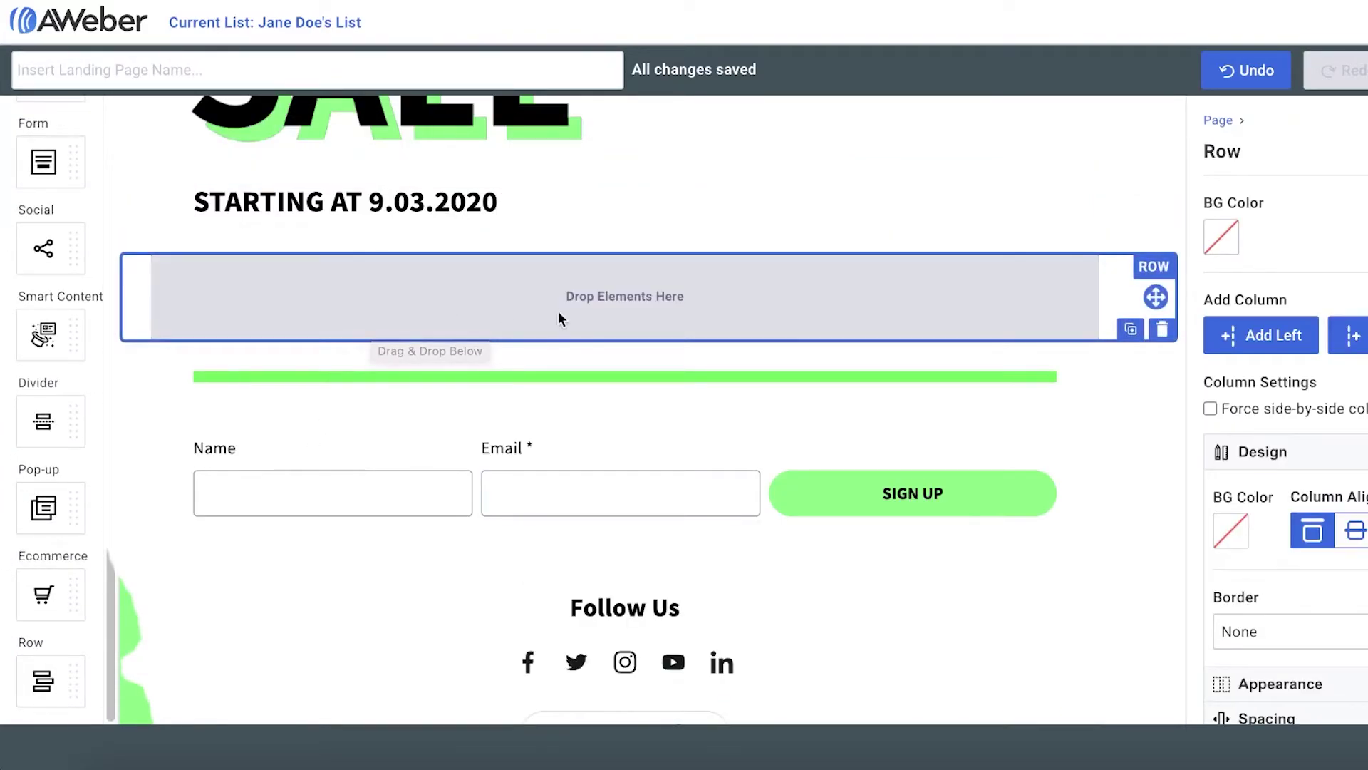
{"action": "scroll", "coordinate": [37, 301], "scroll_direction": "up", "scroll_amount": 5}
{"action": "left_click_drag", "start_coordinate": [37, 173], "coordinate": [591, 301]}
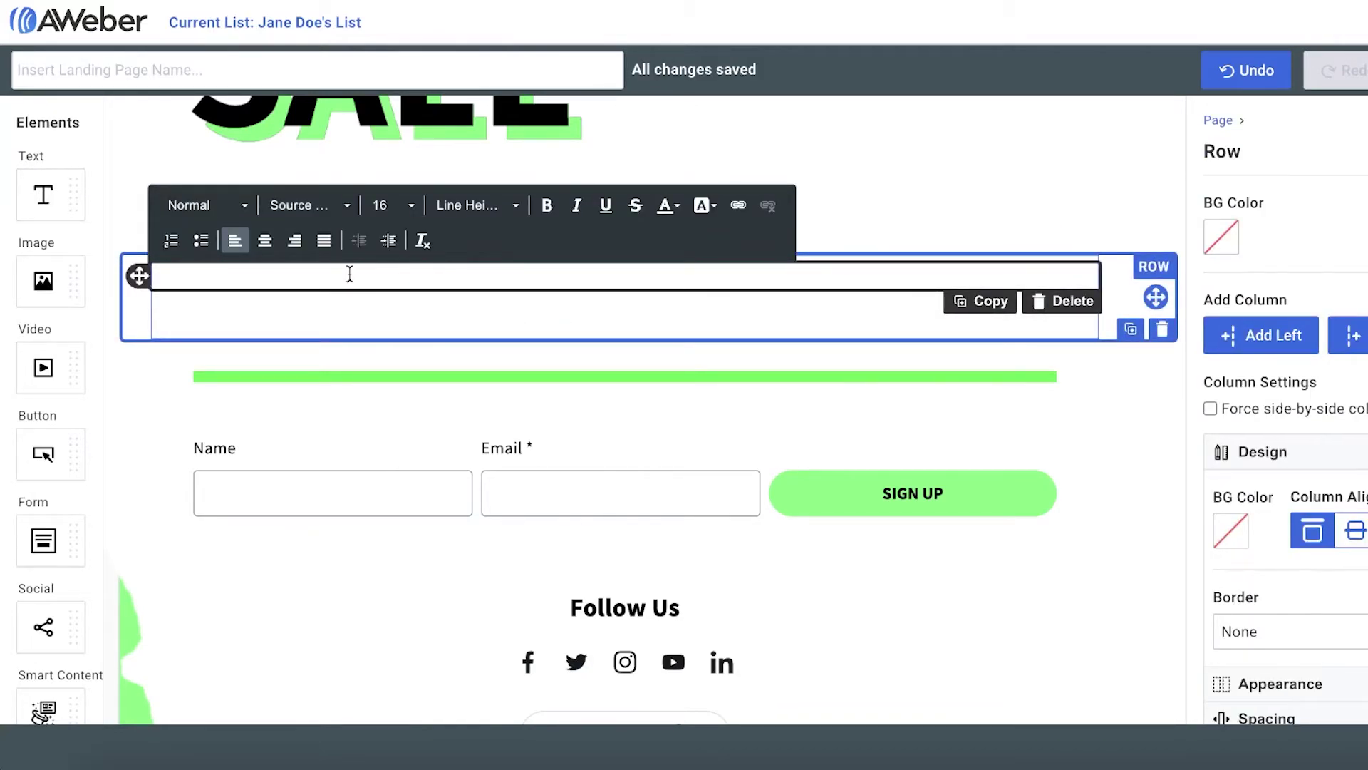
{"action": "left_click", "coordinate": [668, 205]}
{"action": "left_click", "coordinate": [666, 463]}
{"action": "left_click", "coordinate": [305, 275]}
{"action": "left_click", "coordinate": [650, 309]}
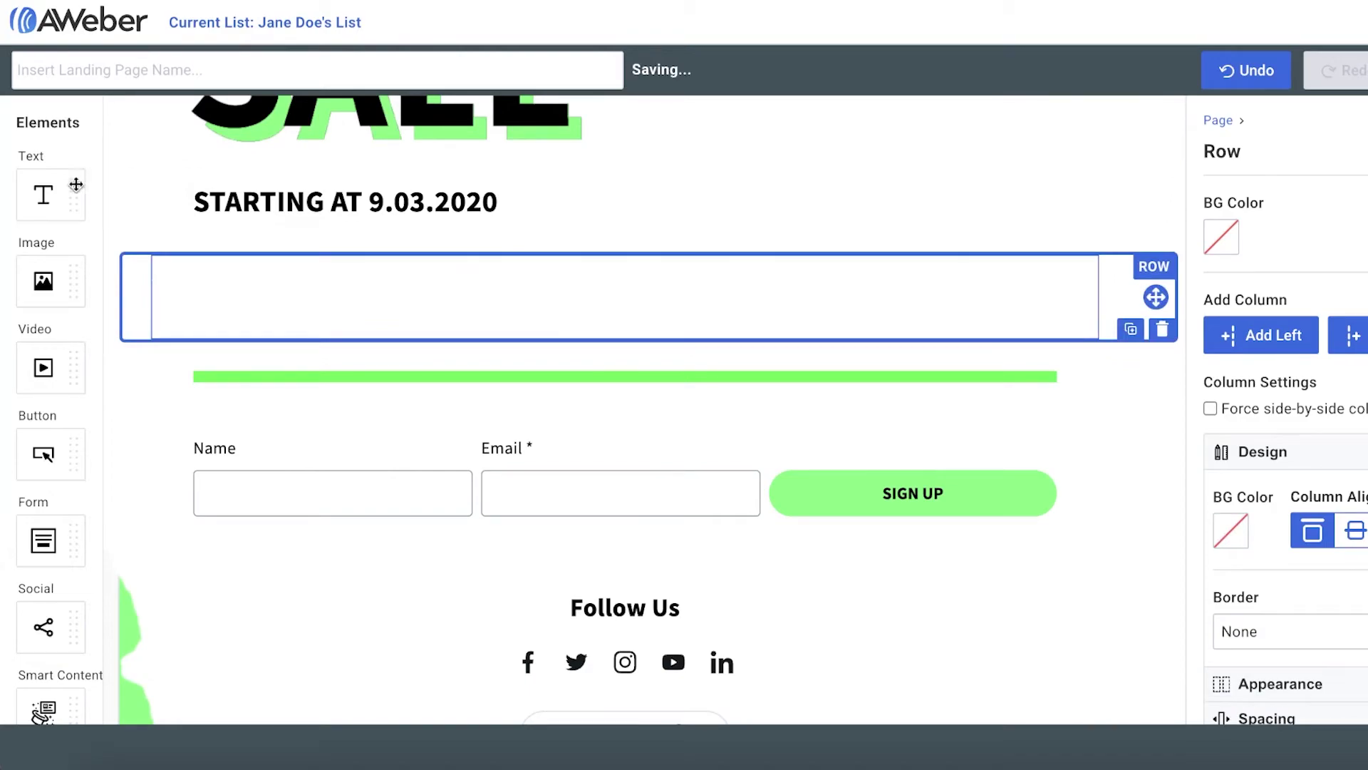
- Remove the extra empty text blocks and the leftover empty row below the heading
{"action": "left_click_drag", "start_coordinate": [76, 184], "coordinate": [231, 315]}
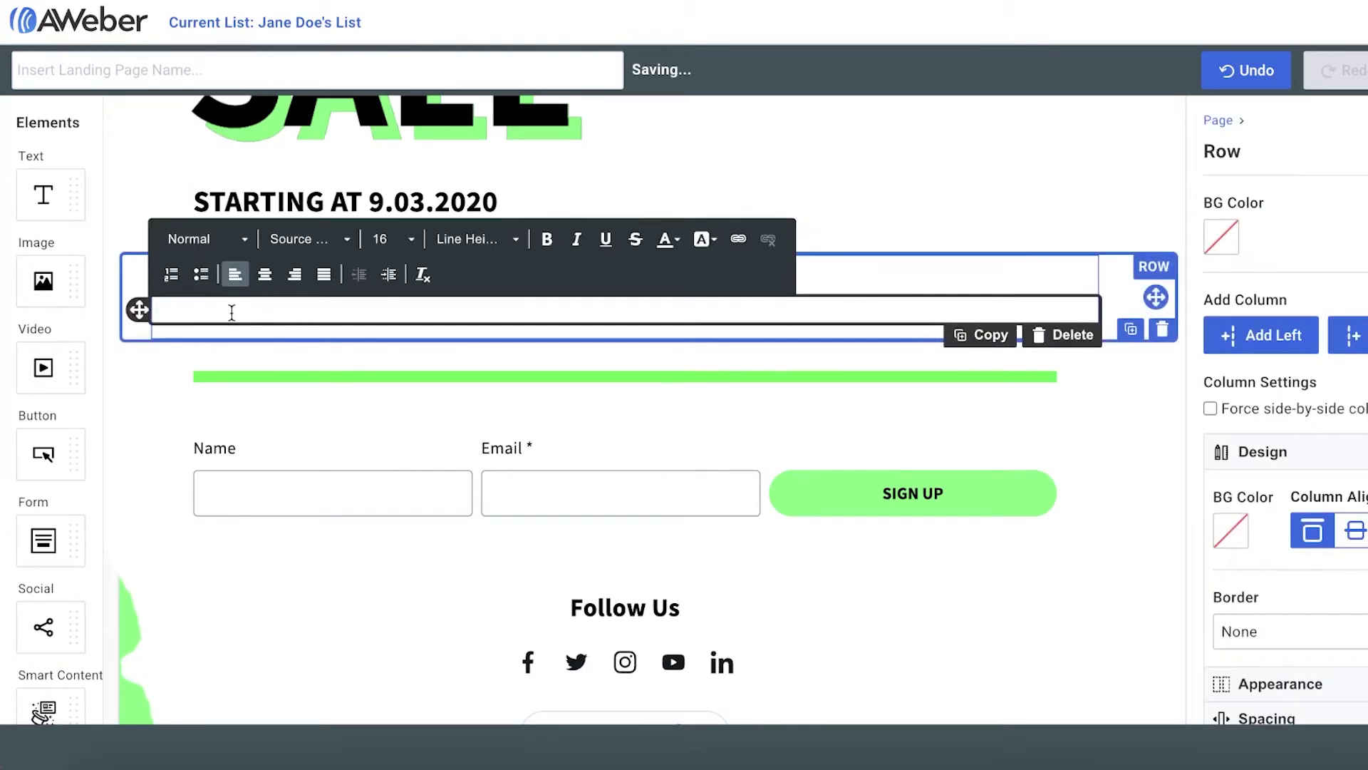
{"action": "left_click", "coordinate": [1049, 343]}
{"action": "left_click", "coordinate": [379, 305]}
{"action": "key", "text": "Delete"}
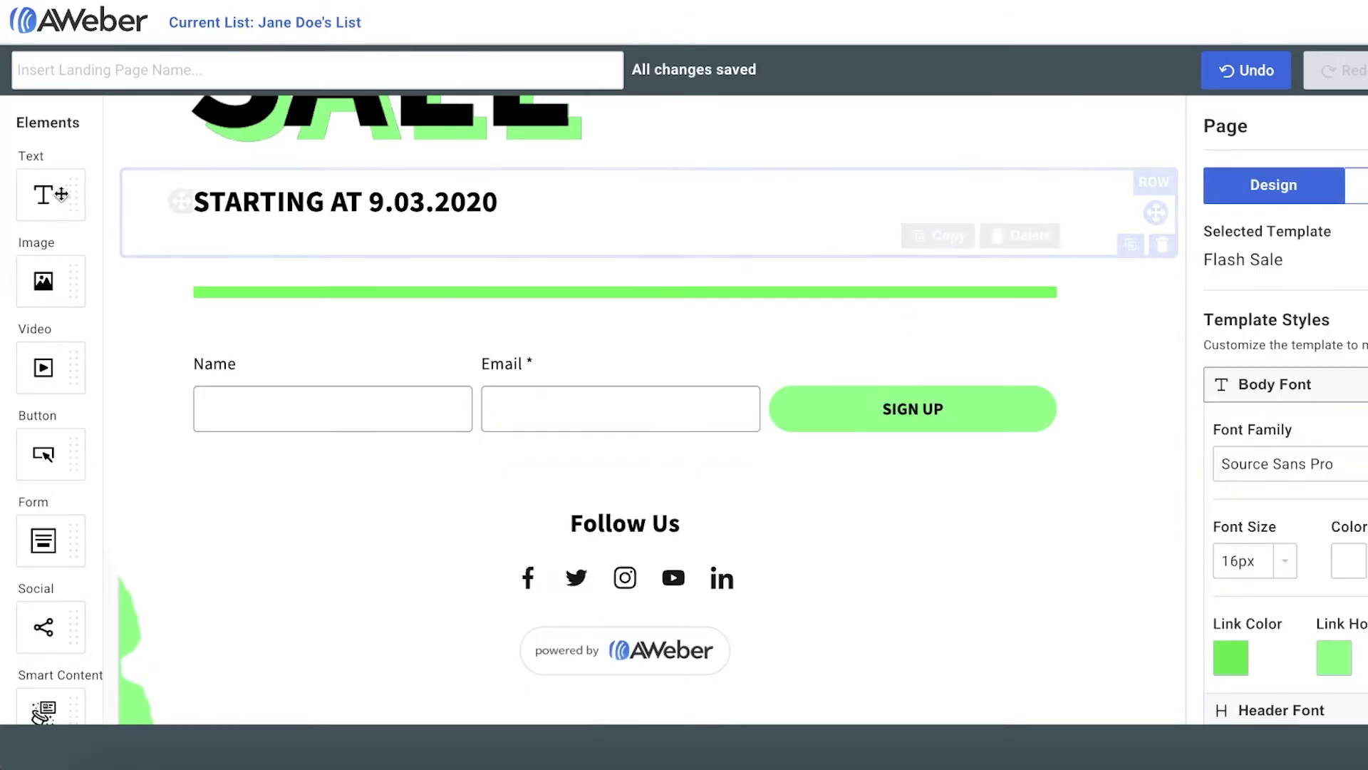
{"action": "left_click_drag", "start_coordinate": [44, 195], "coordinate": [345, 238]}
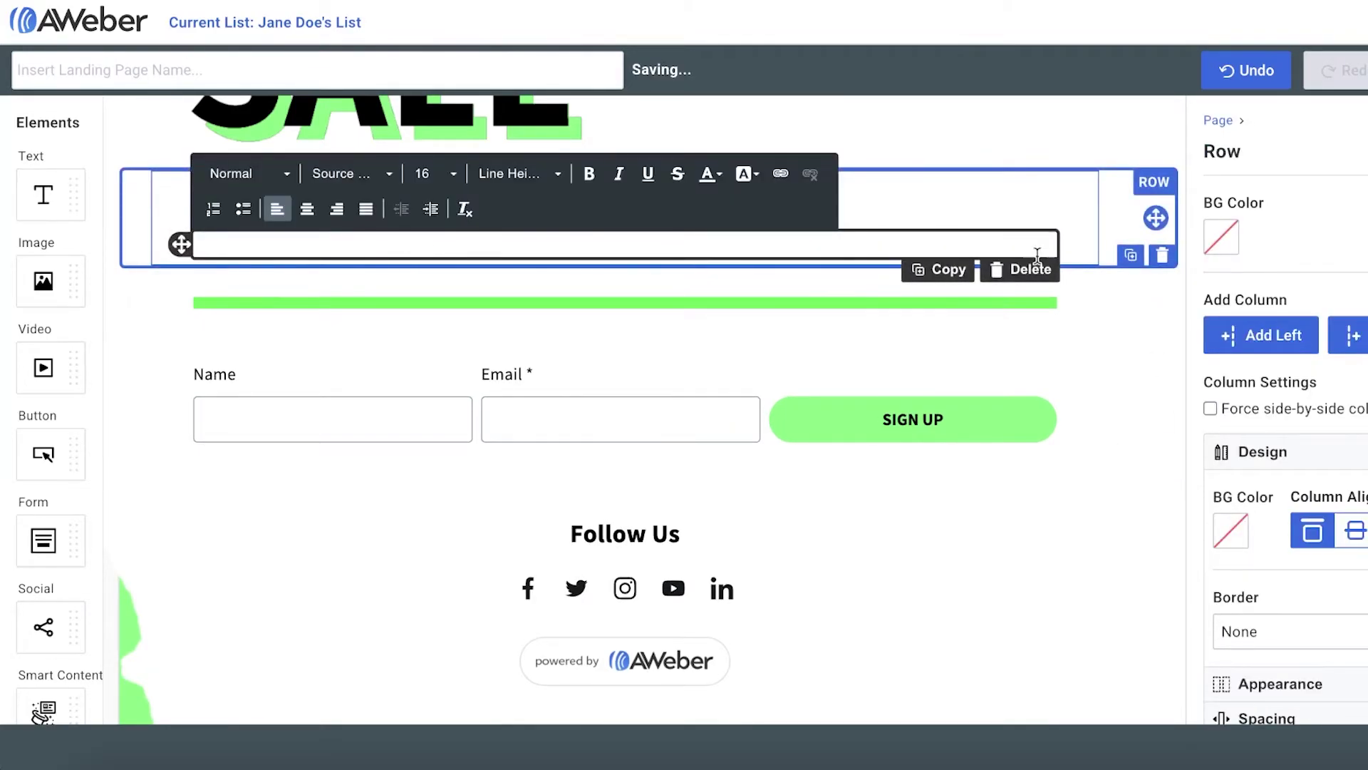
{"action": "left_click", "coordinate": [1162, 256]}
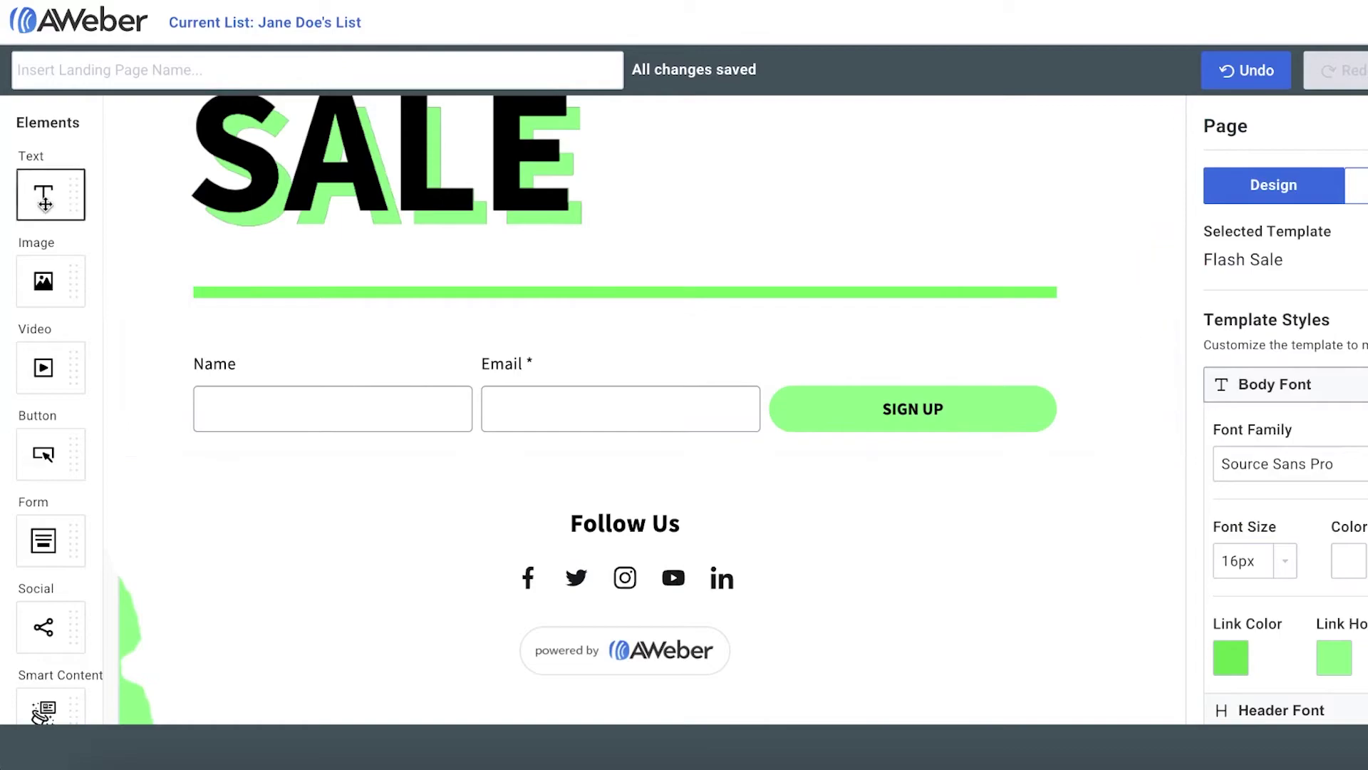
- Add a black 'SIGN UP FOR UPDATES' text block above the Follow Us heading
{"action": "left_click_drag", "start_coordinate": [43, 203], "coordinate": [314, 507]}
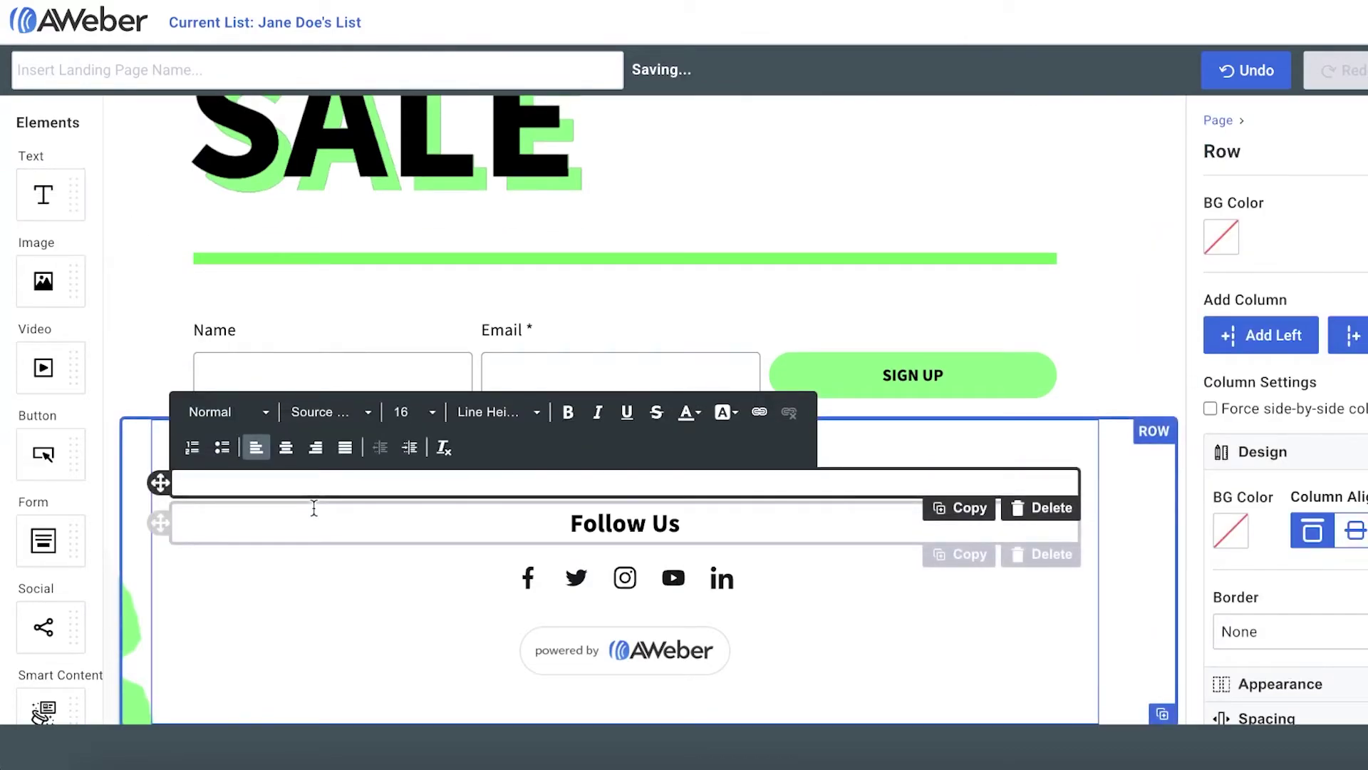
{"action": "left_click", "coordinate": [689, 412]}
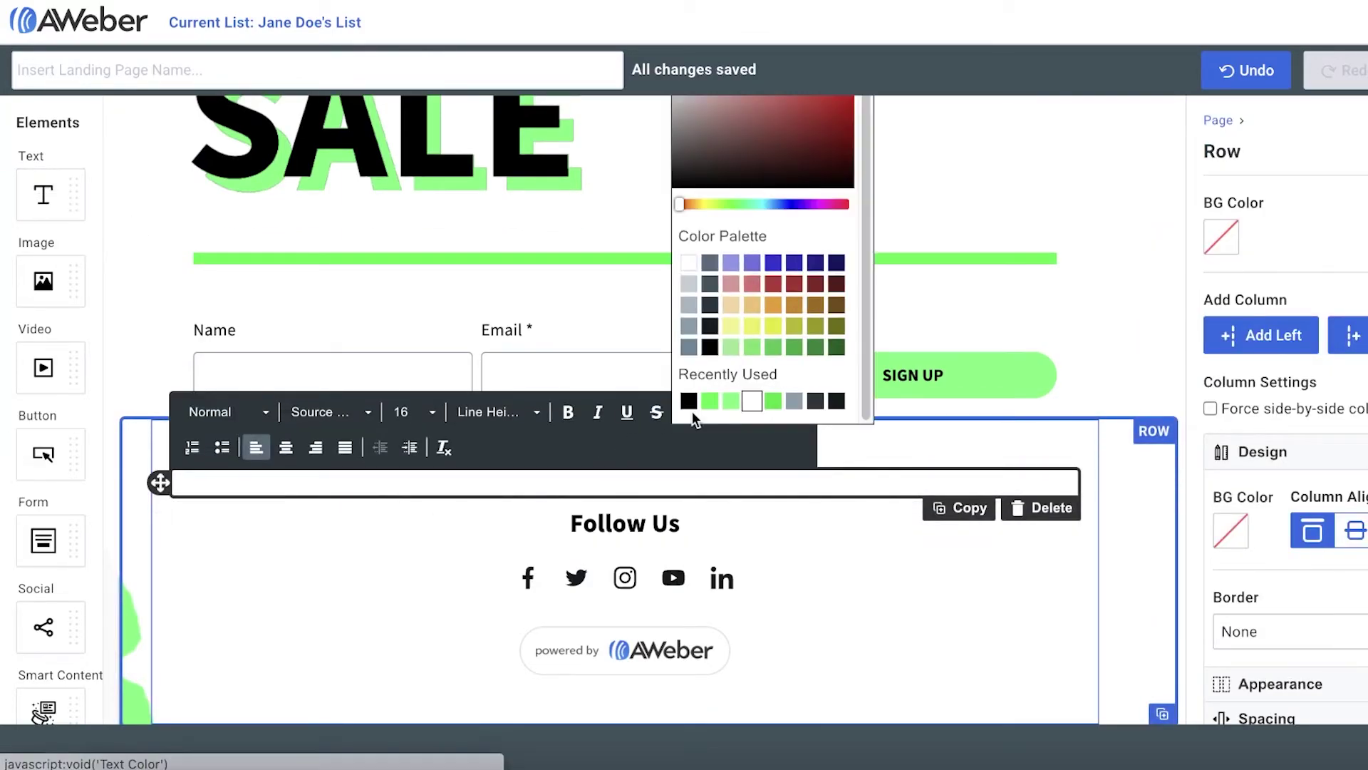
{"action": "left_click", "coordinate": [690, 401]}
{"action": "left_click", "coordinate": [590, 491]}
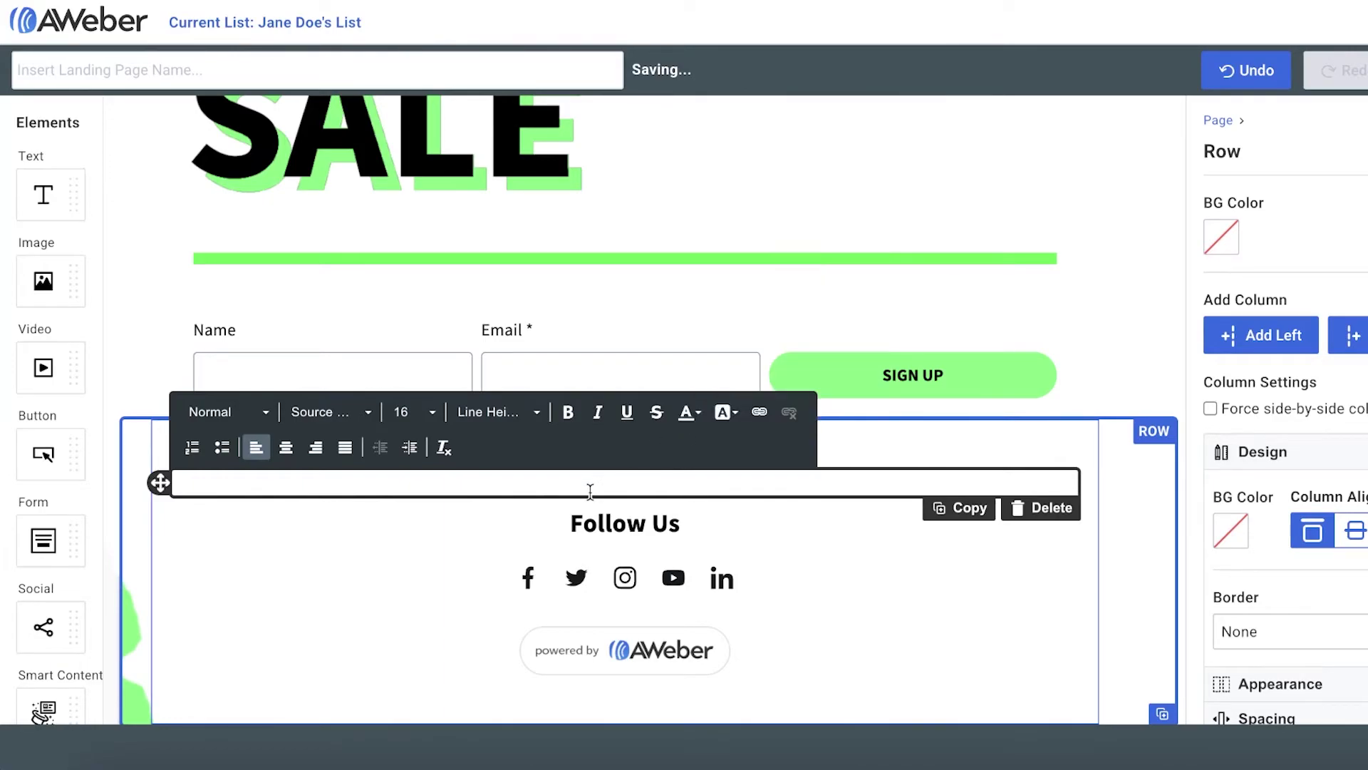
{"action": "scroll", "coordinate": [1106, 250], "scroll_direction": "up", "scroll_amount": 1}
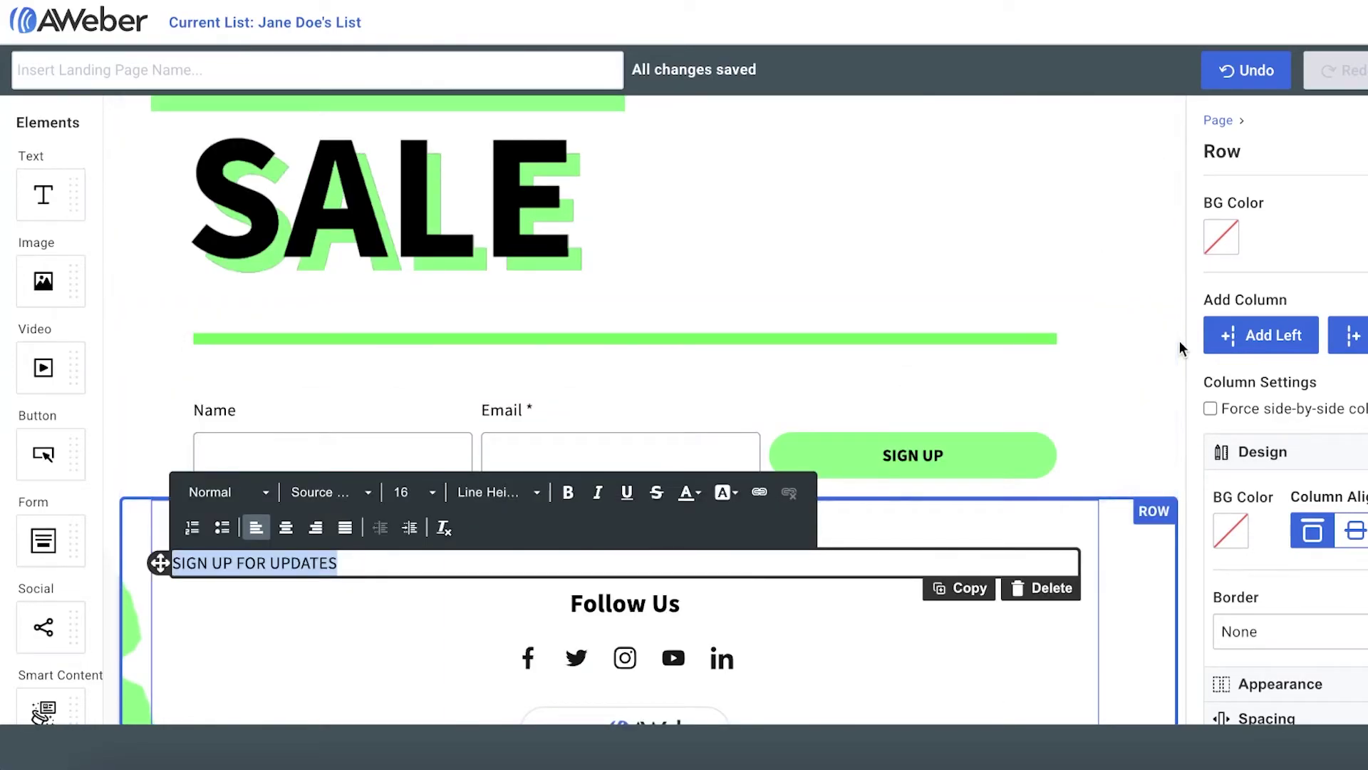
{"action": "left_click", "coordinate": [1048, 535]}
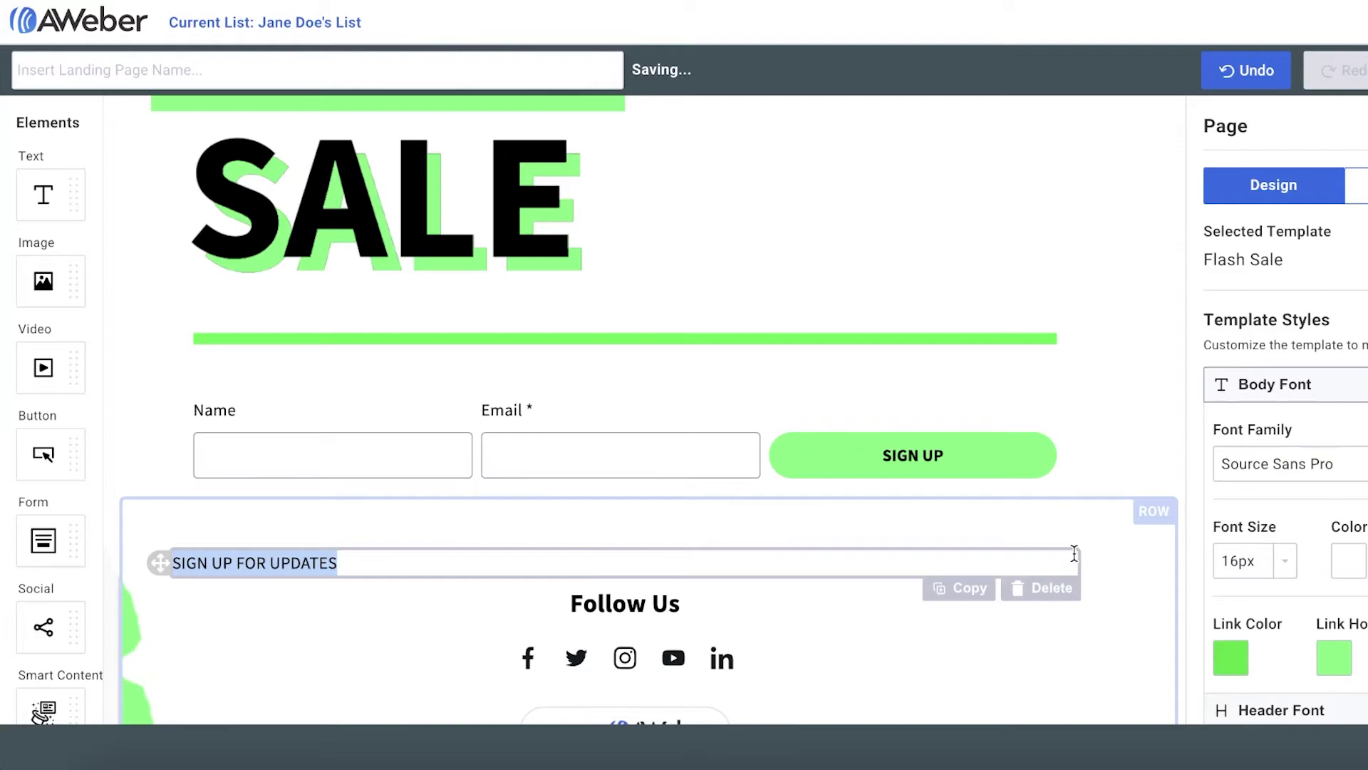
{"action": "left_click", "coordinate": [1069, 563]}
{"action": "left_click", "coordinate": [1101, 468]}
{"action": "scroll", "coordinate": [849, 514], "scroll_direction": "down", "scroll_amount": 1}
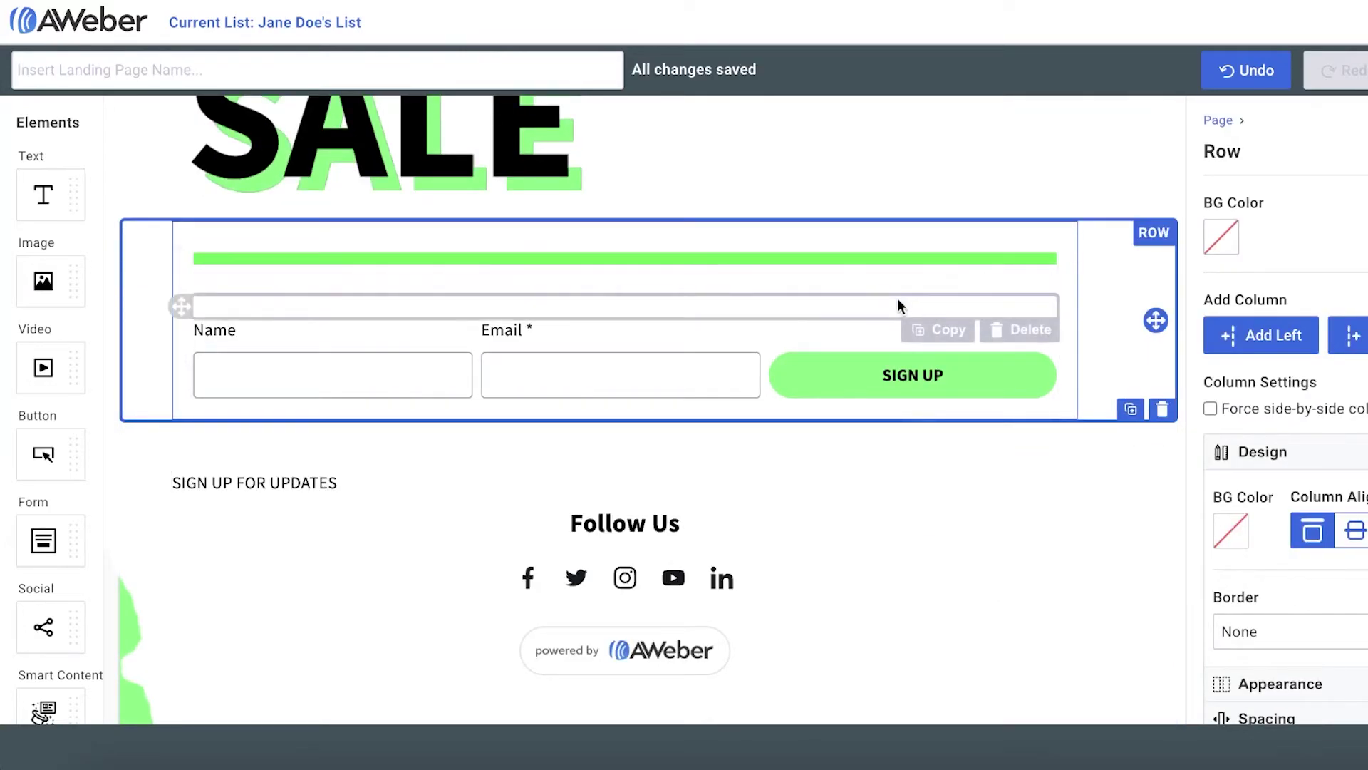
{"action": "scroll", "coordinate": [901, 302], "scroll_direction": "up", "scroll_amount": 4}
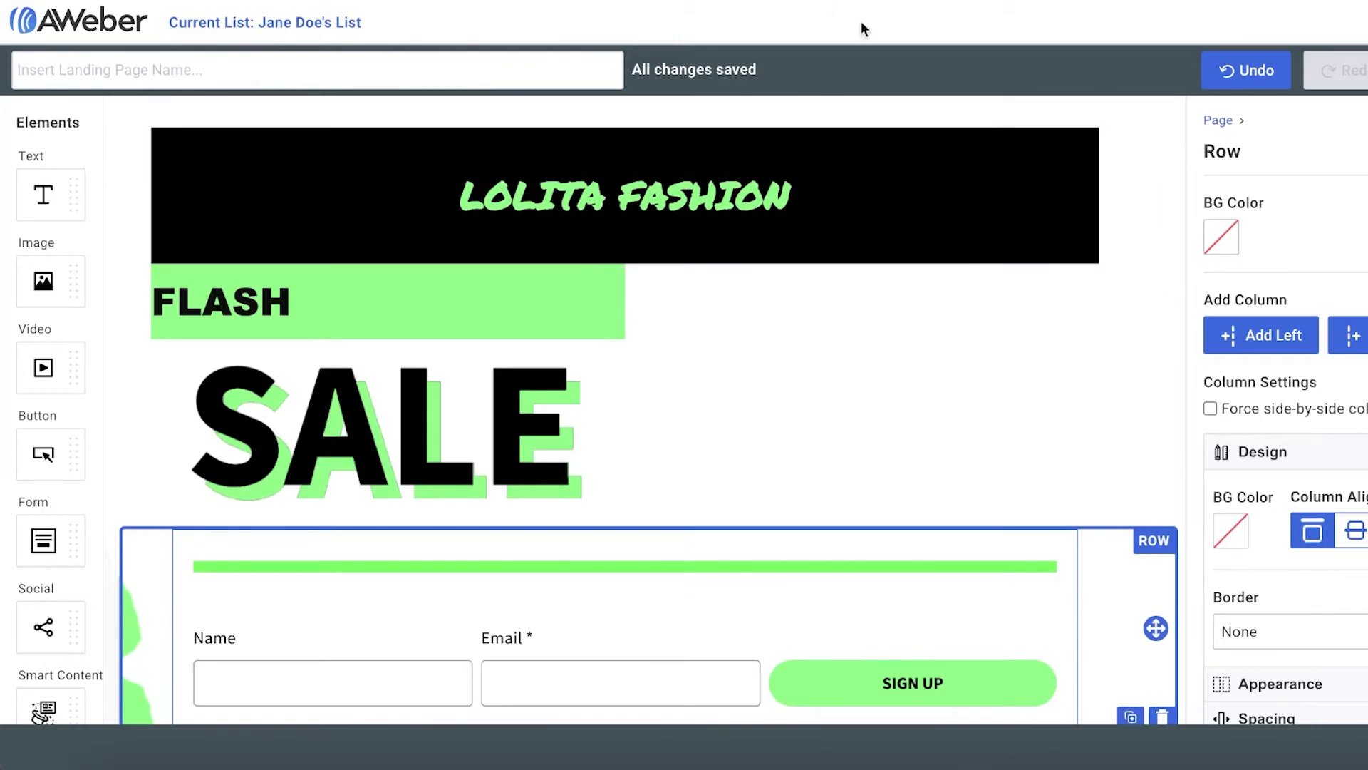
- Preview the page in mobile and desktop views, then Save & Exit to publish it
{"action": "left_click", "coordinate": [1309, 72]}
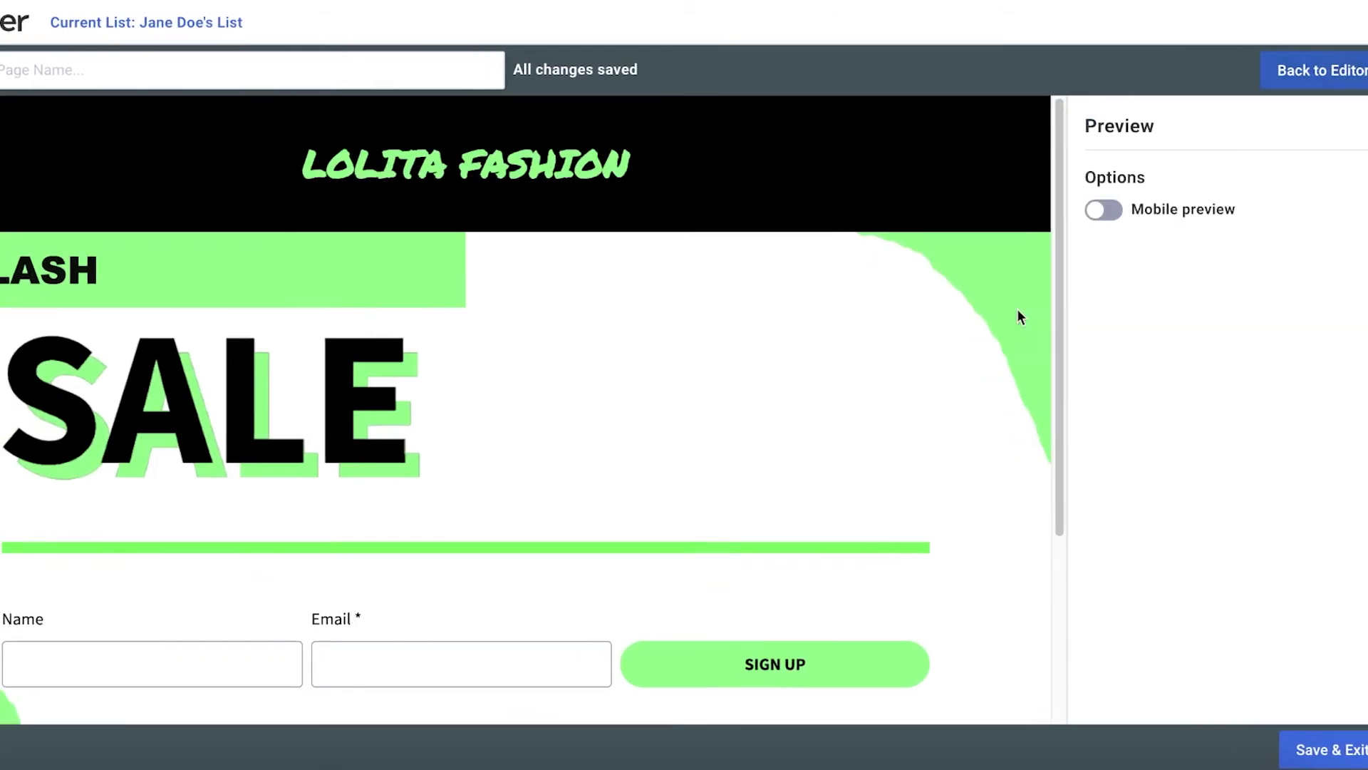
{"action": "scroll", "coordinate": [583, 242], "scroll_direction": "down", "scroll_amount": 4}
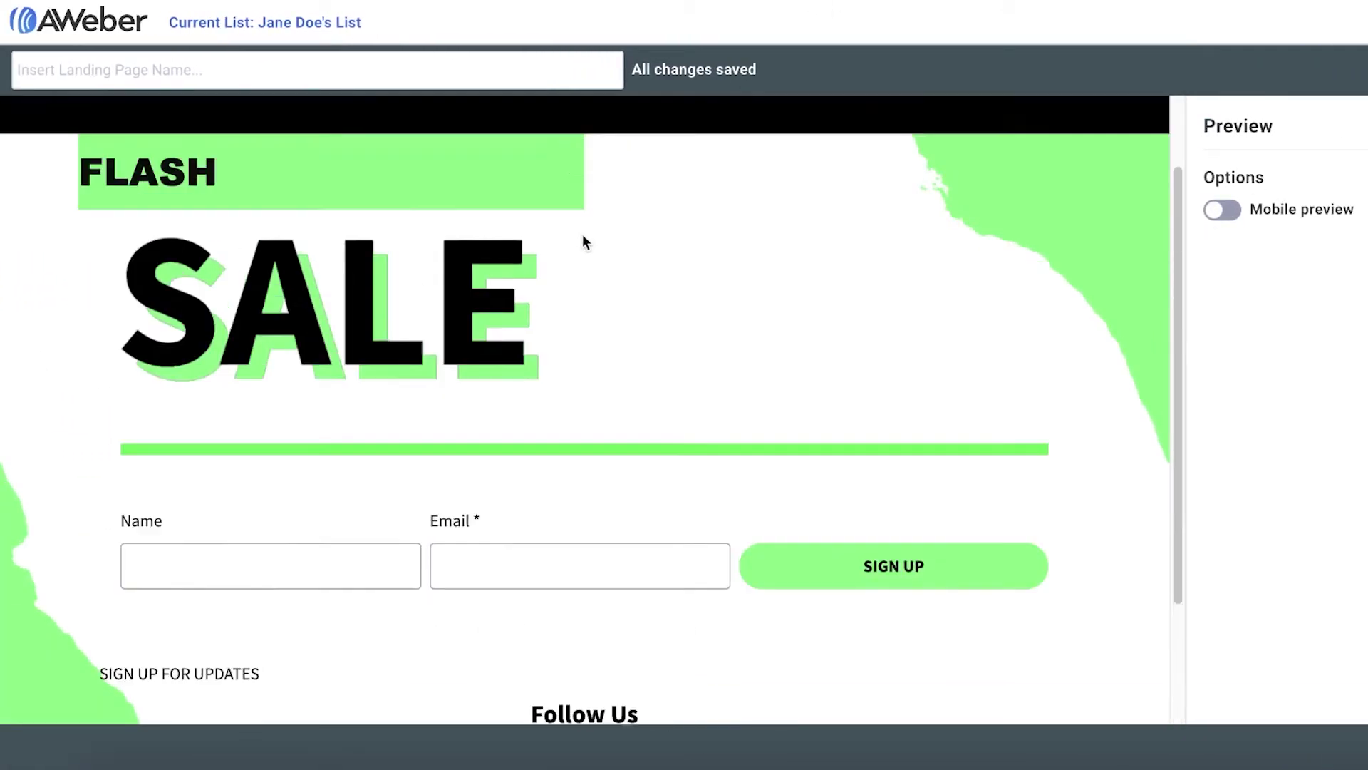
{"action": "scroll", "coordinate": [696, 335], "scroll_direction": "up", "scroll_amount": 4}
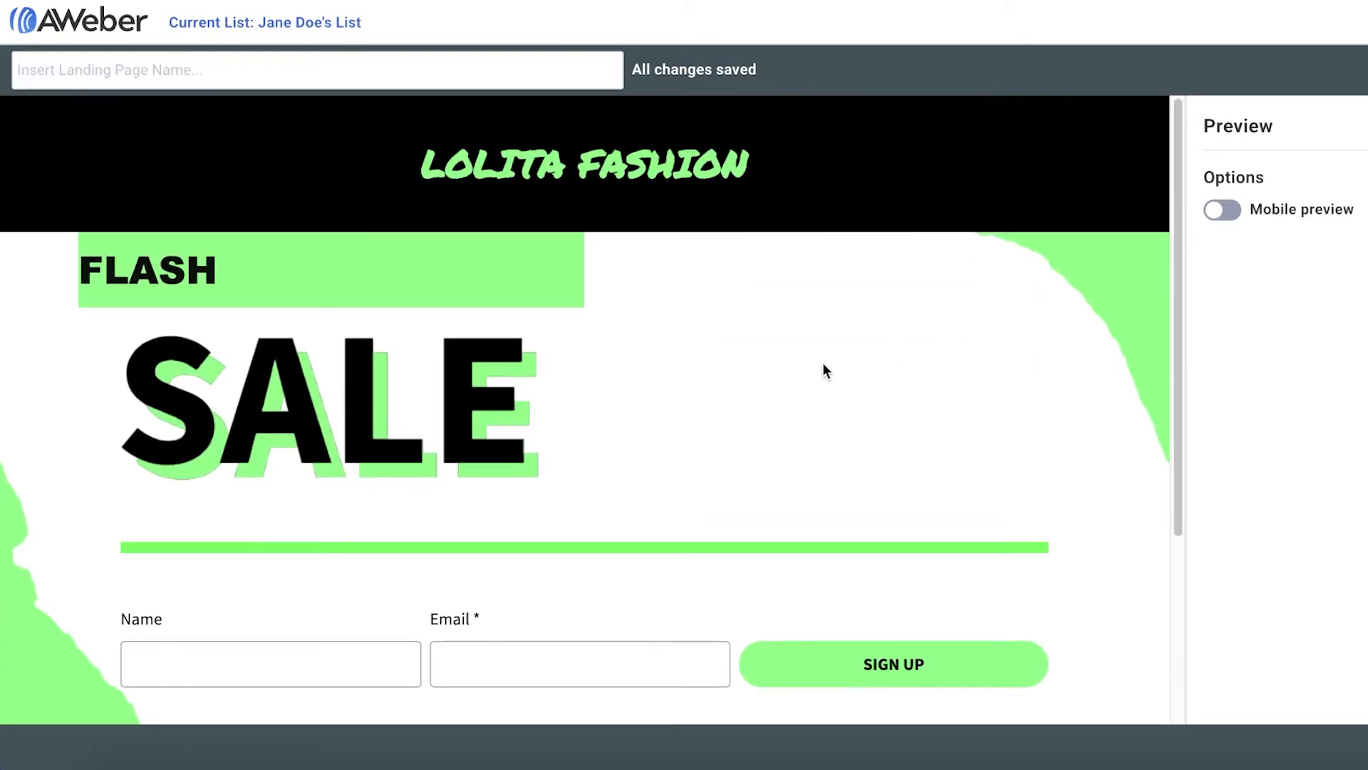
{"action": "left_click", "coordinate": [1232, 213]}
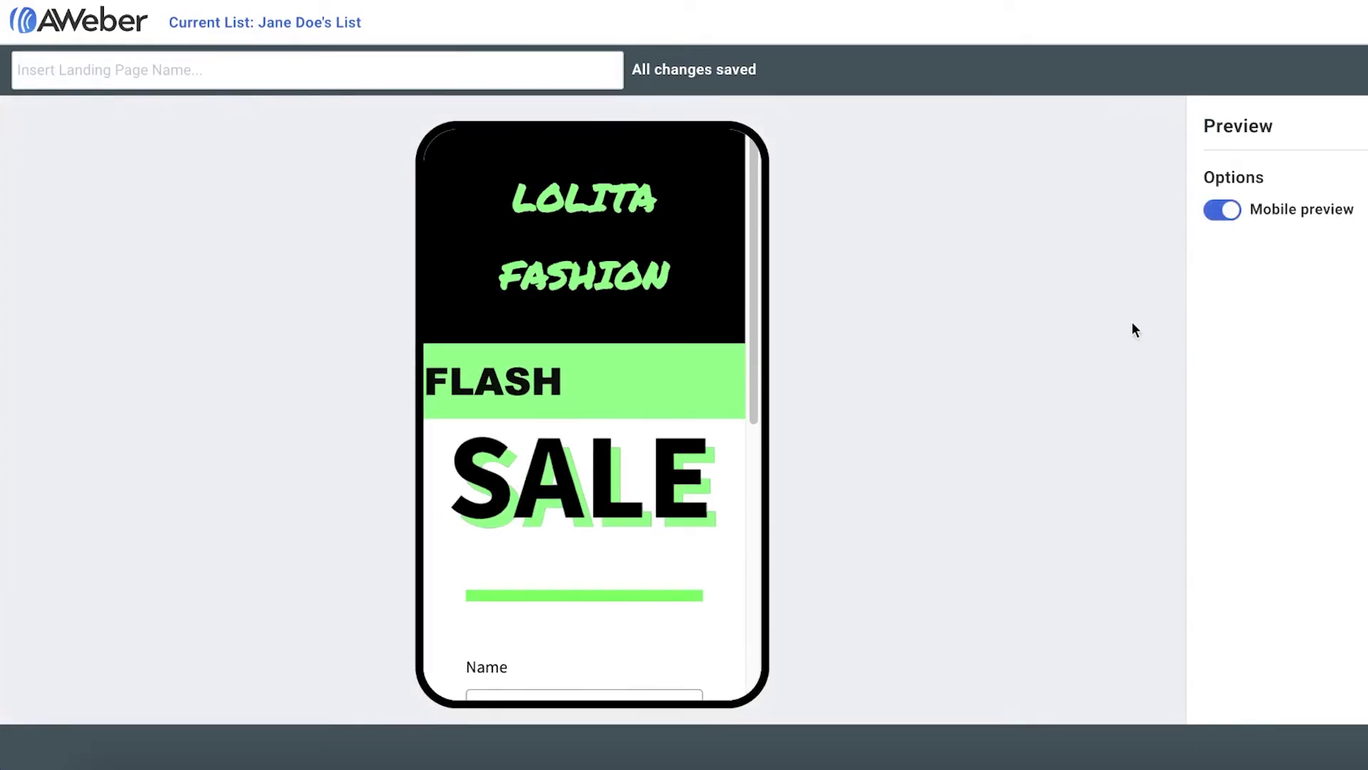
{"action": "scroll", "coordinate": [479, 430], "scroll_direction": "down", "scroll_amount": 5}
{"action": "scroll", "coordinate": [473, 446], "scroll_direction": "up", "scroll_amount": 5}
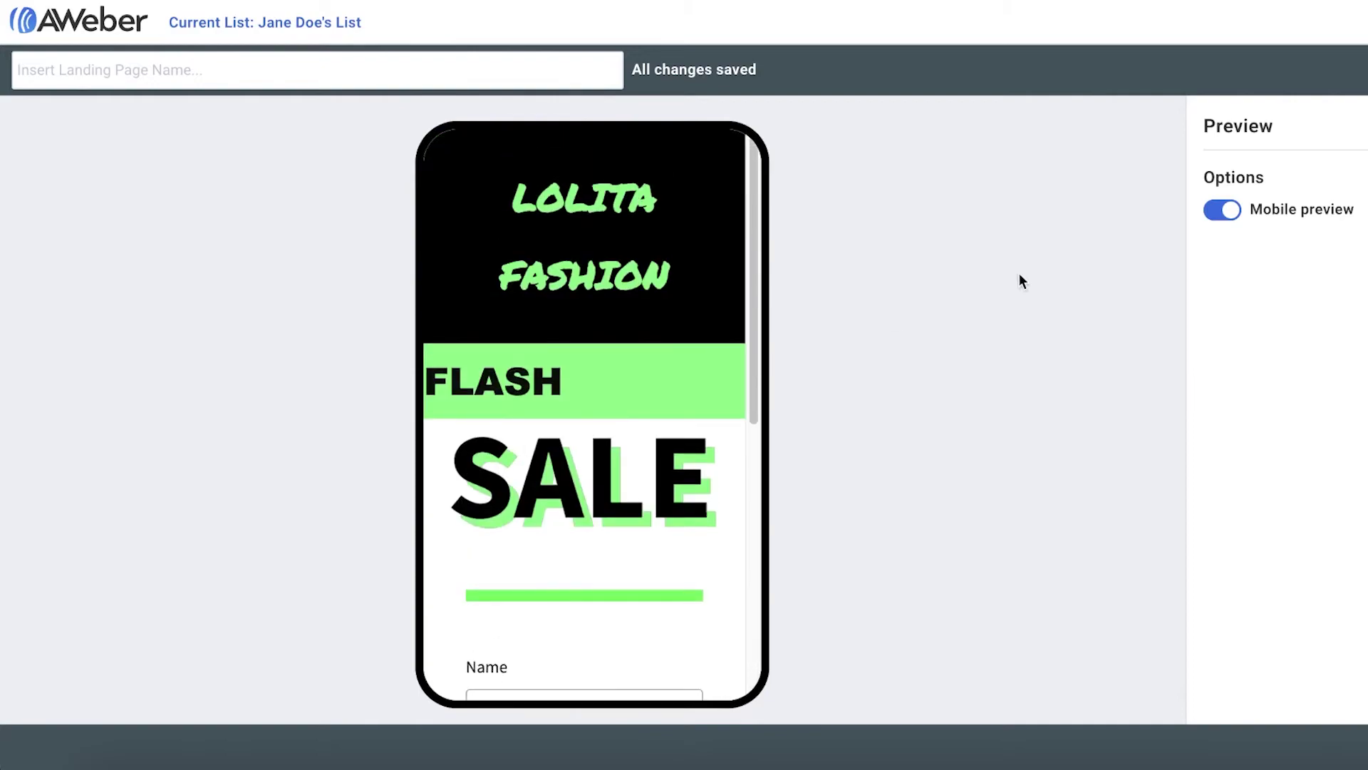
{"action": "left_click", "coordinate": [1221, 213]}
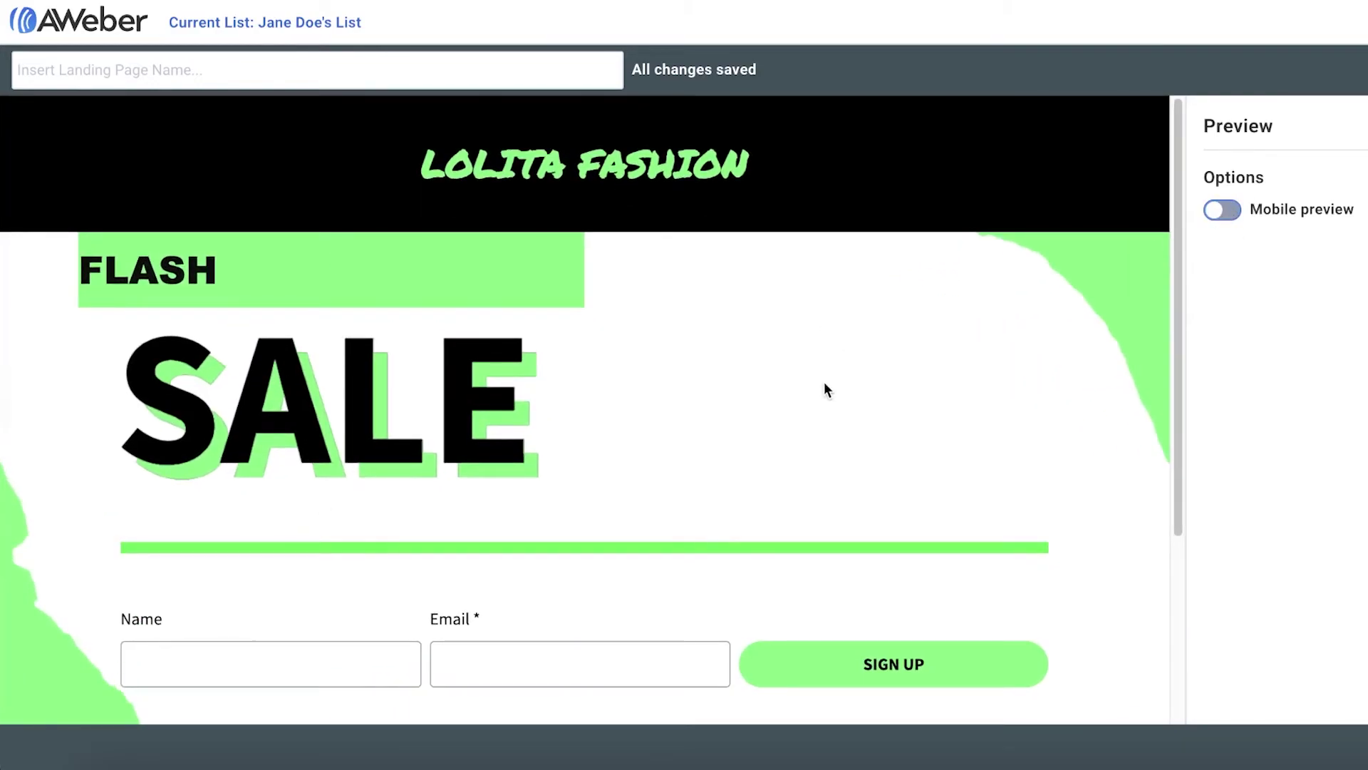
{"action": "scroll", "coordinate": [1083, 186], "scroll_direction": "down", "scroll_amount": 3}
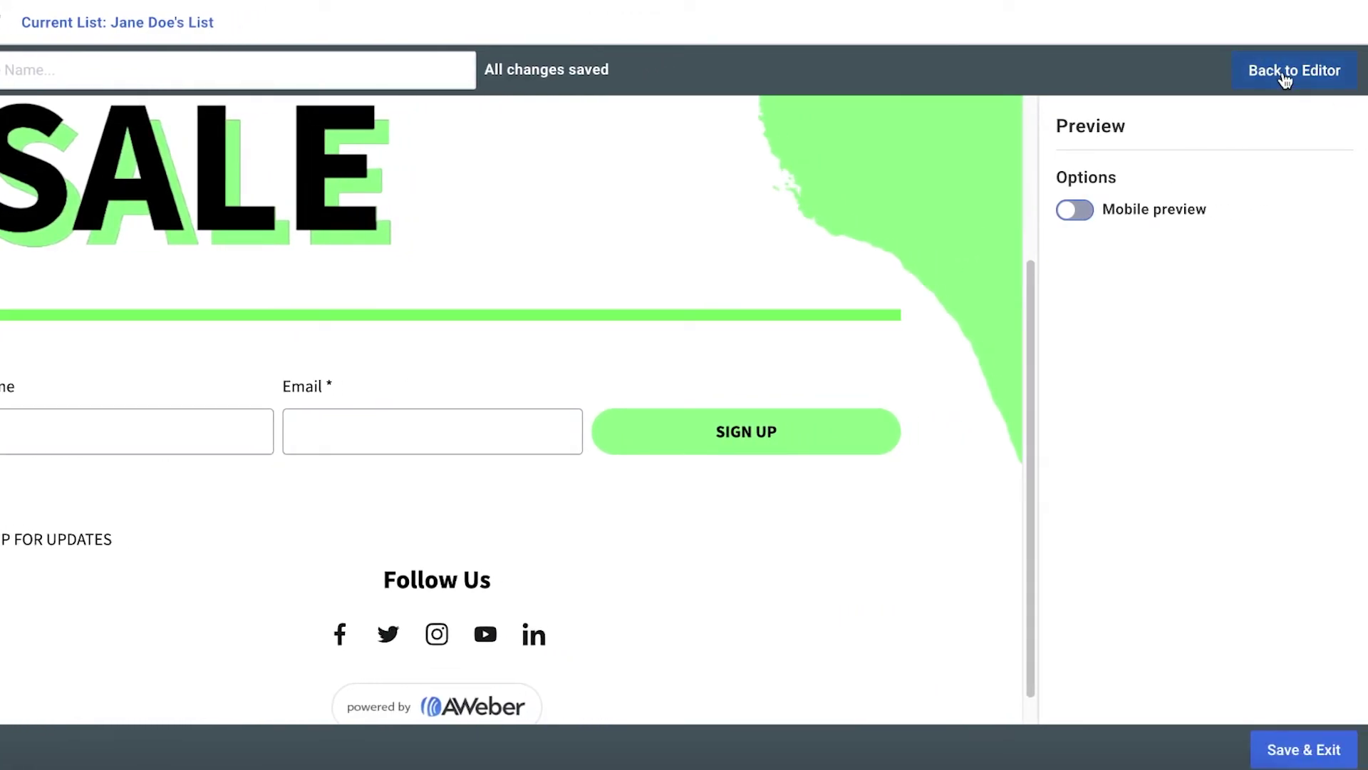
{"action": "left_click", "coordinate": [1317, 758]}
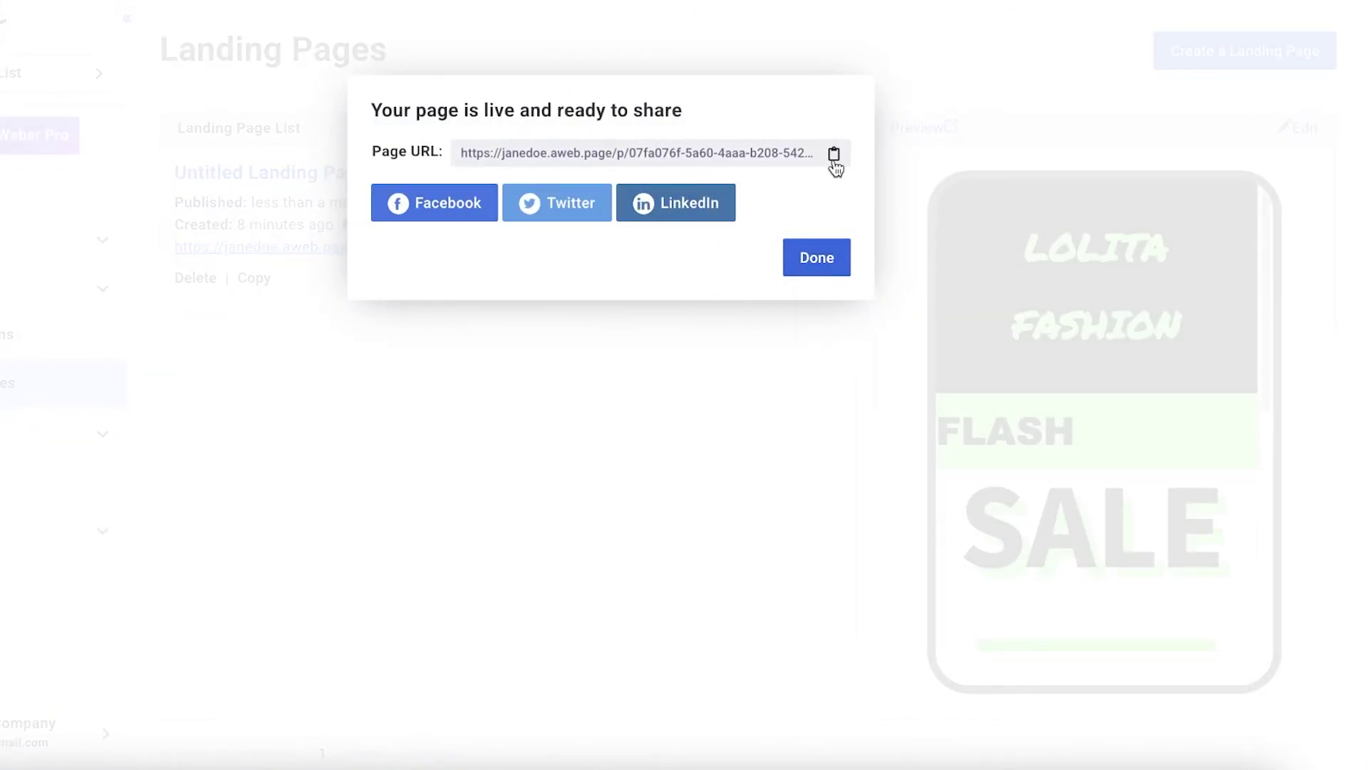
- Close the 'Your page is live and ready to share' dialog with Done
{"action": "left_click", "coordinate": [830, 253]}
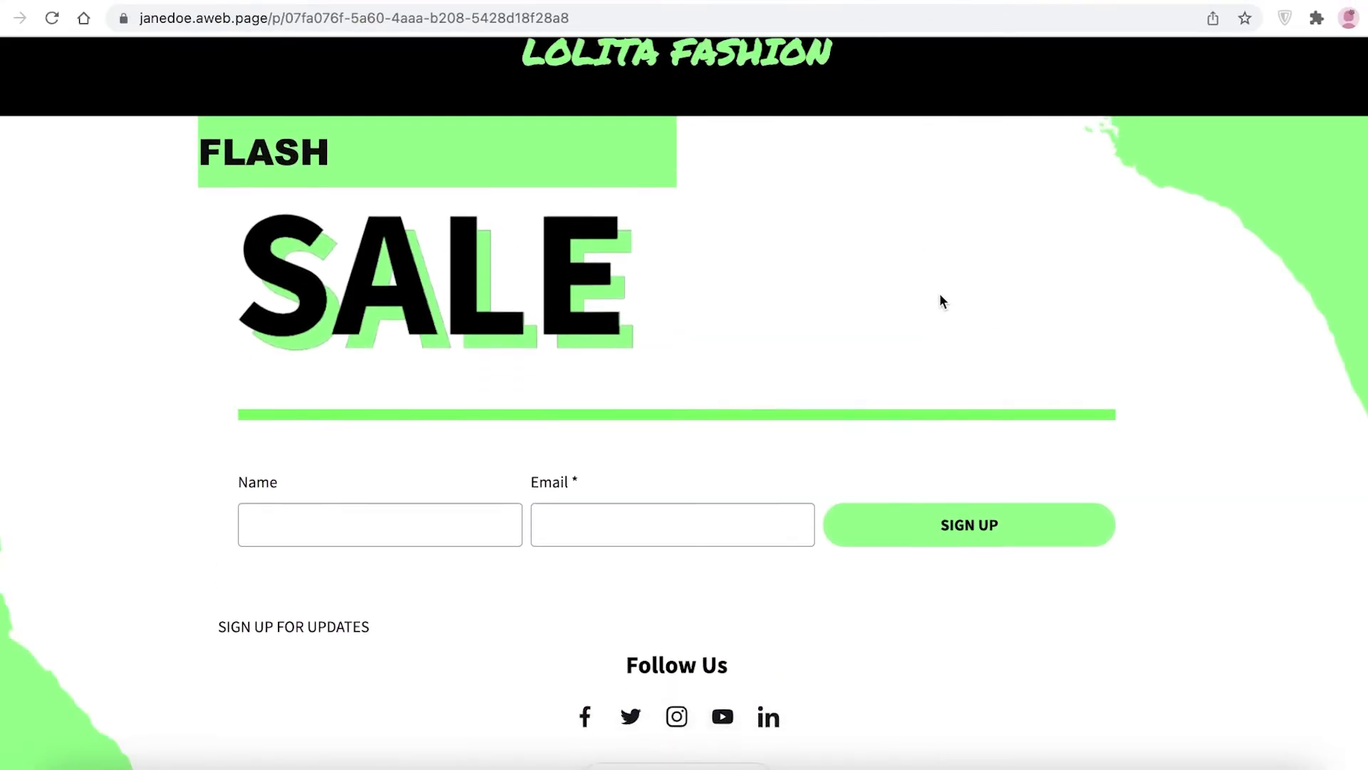
{"action": "scroll", "coordinate": [939, 292], "scroll_direction": "down", "scroll_amount": 2}
{"action": "scroll", "coordinate": [939, 293], "scroll_direction": "down", "scroll_amount": 1}
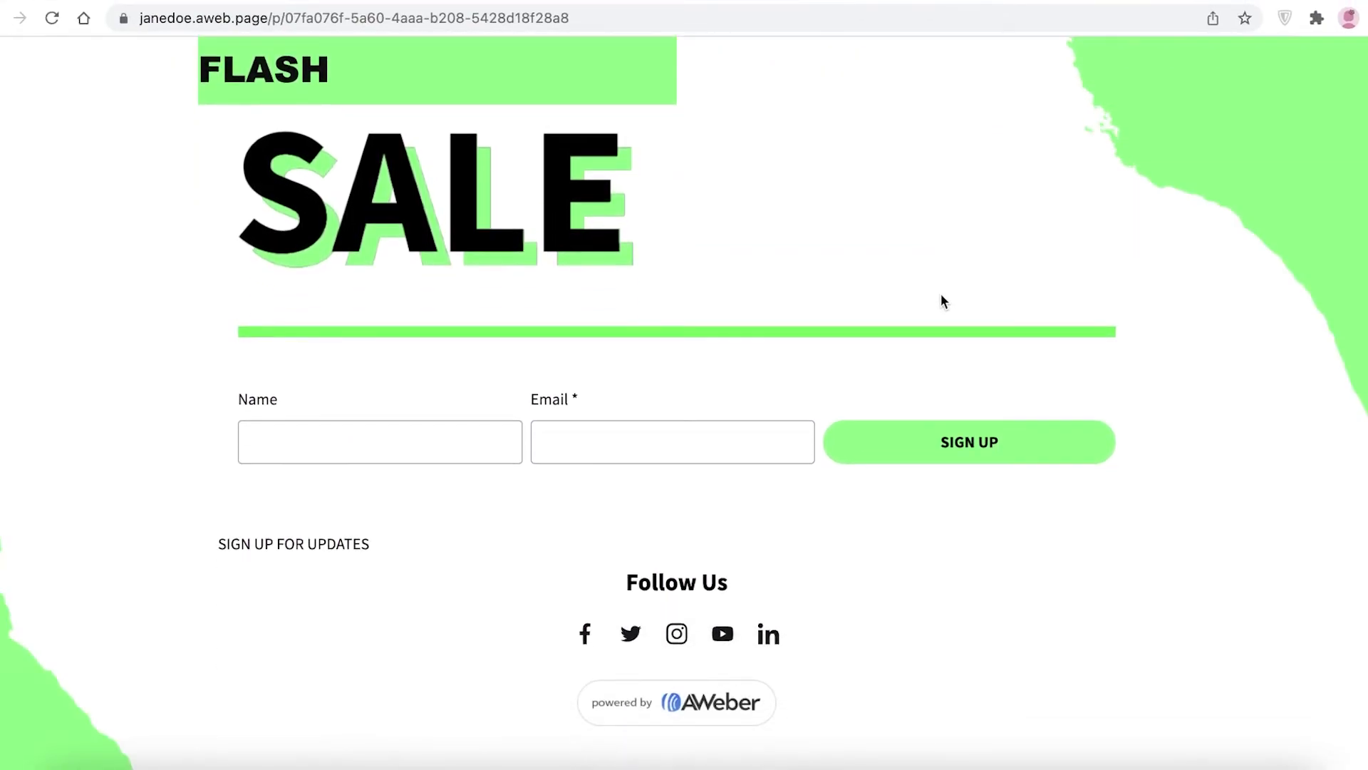
{"action": "scroll", "coordinate": [939, 301], "scroll_direction": "up", "scroll_amount": 3}
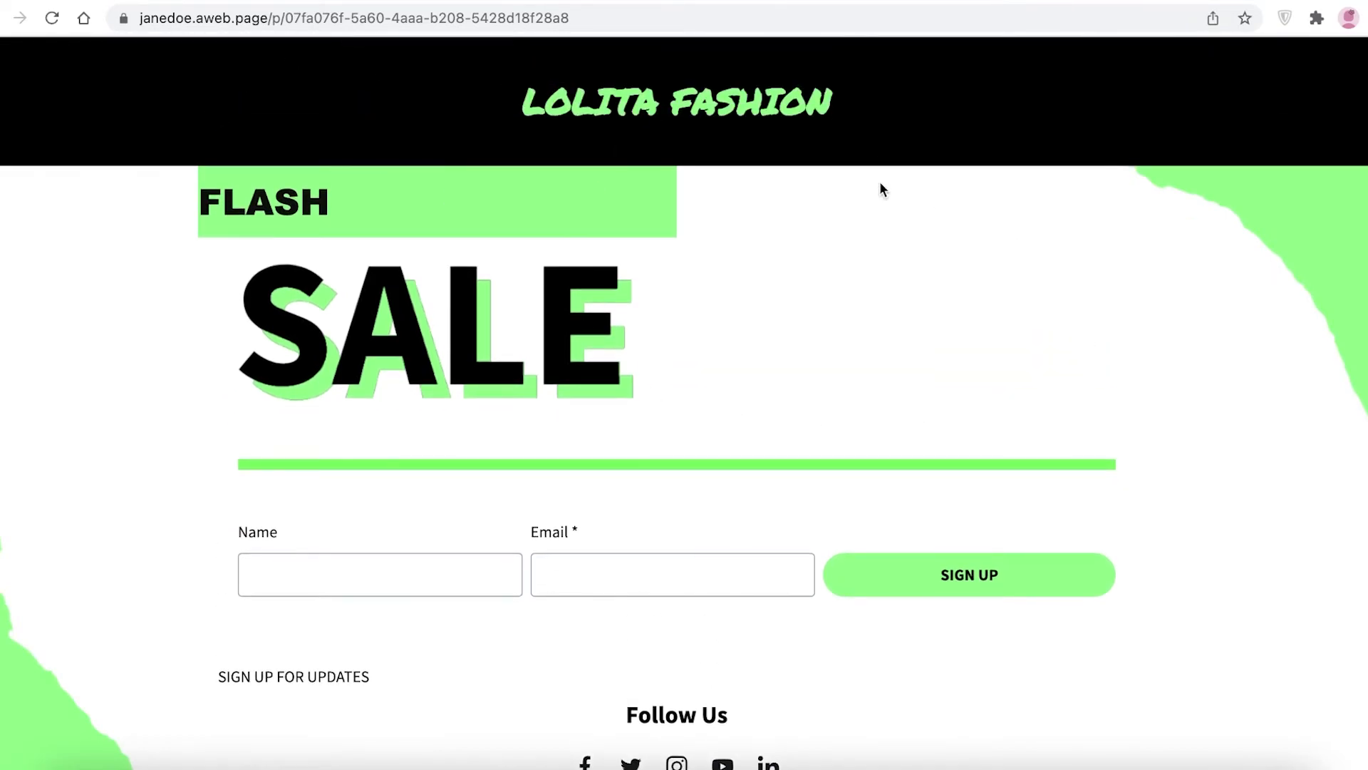
{"action": "scroll", "coordinate": [867, 191], "scroll_direction": "down", "scroll_amount": 3}
{"action": "scroll", "coordinate": [868, 191], "scroll_direction": "up", "scroll_amount": 3}
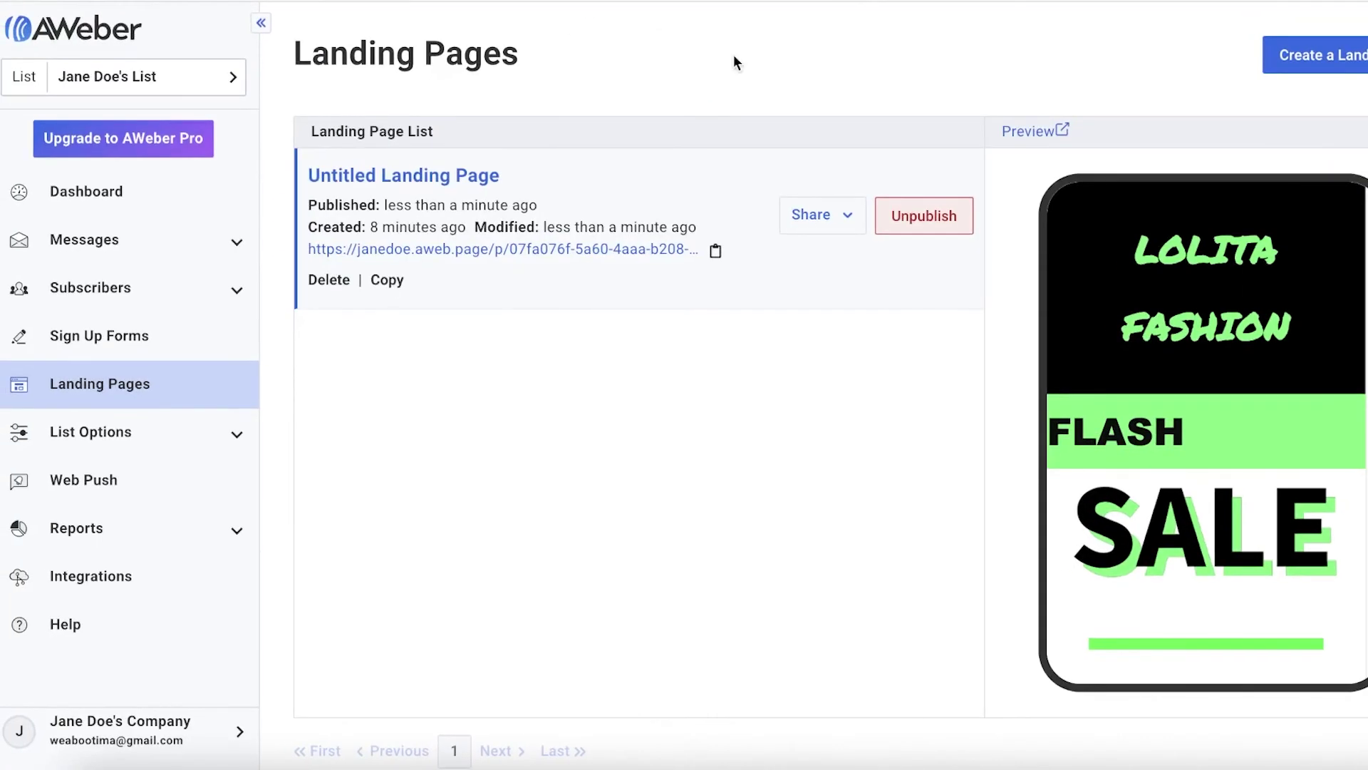
{"action": "scroll", "coordinate": [498, 235], "scroll_direction": "down", "scroll_amount": 3}
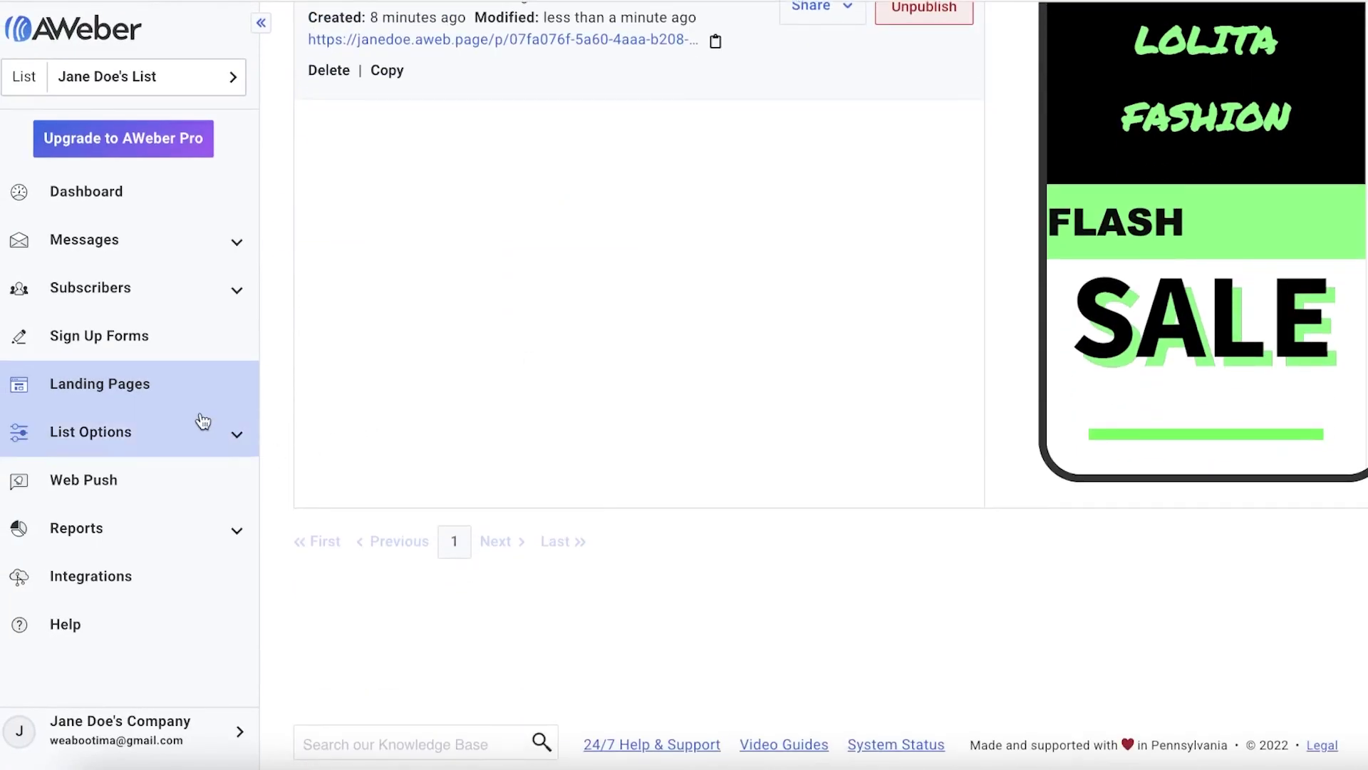
{"action": "left_click", "coordinate": [150, 379]}
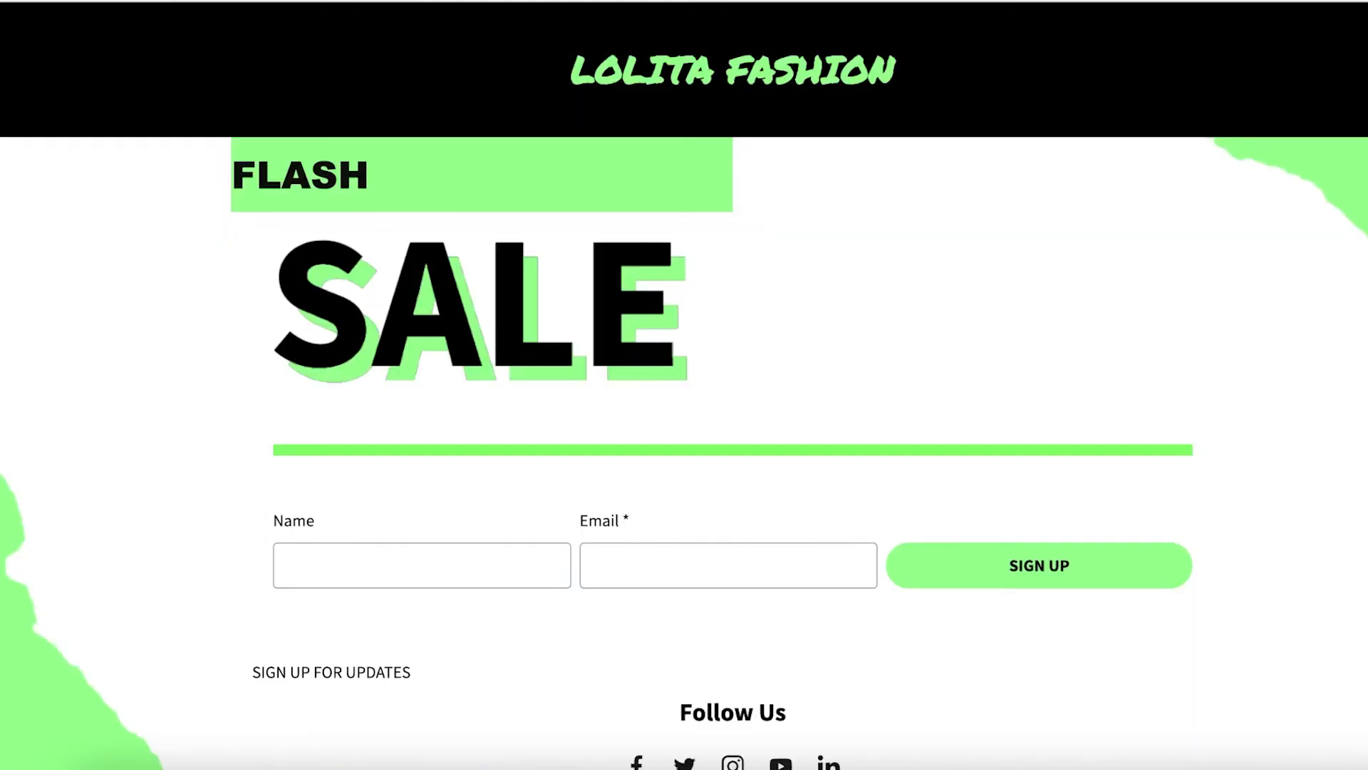
{"action": "scroll", "coordinate": [825, 120], "scroll_direction": "down", "scroll_amount": 2}
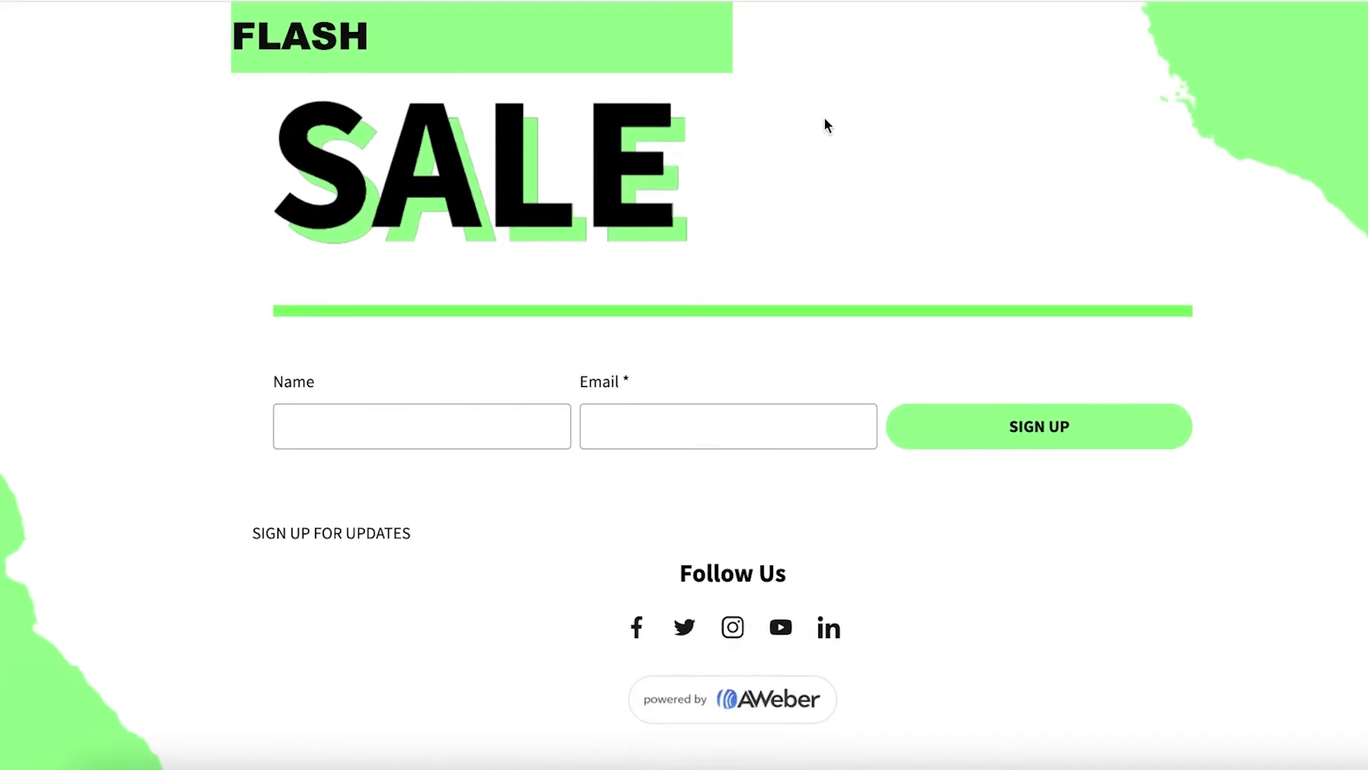
{"action": "scroll", "coordinate": [984, 35], "scroll_direction": "up", "scroll_amount": 2}
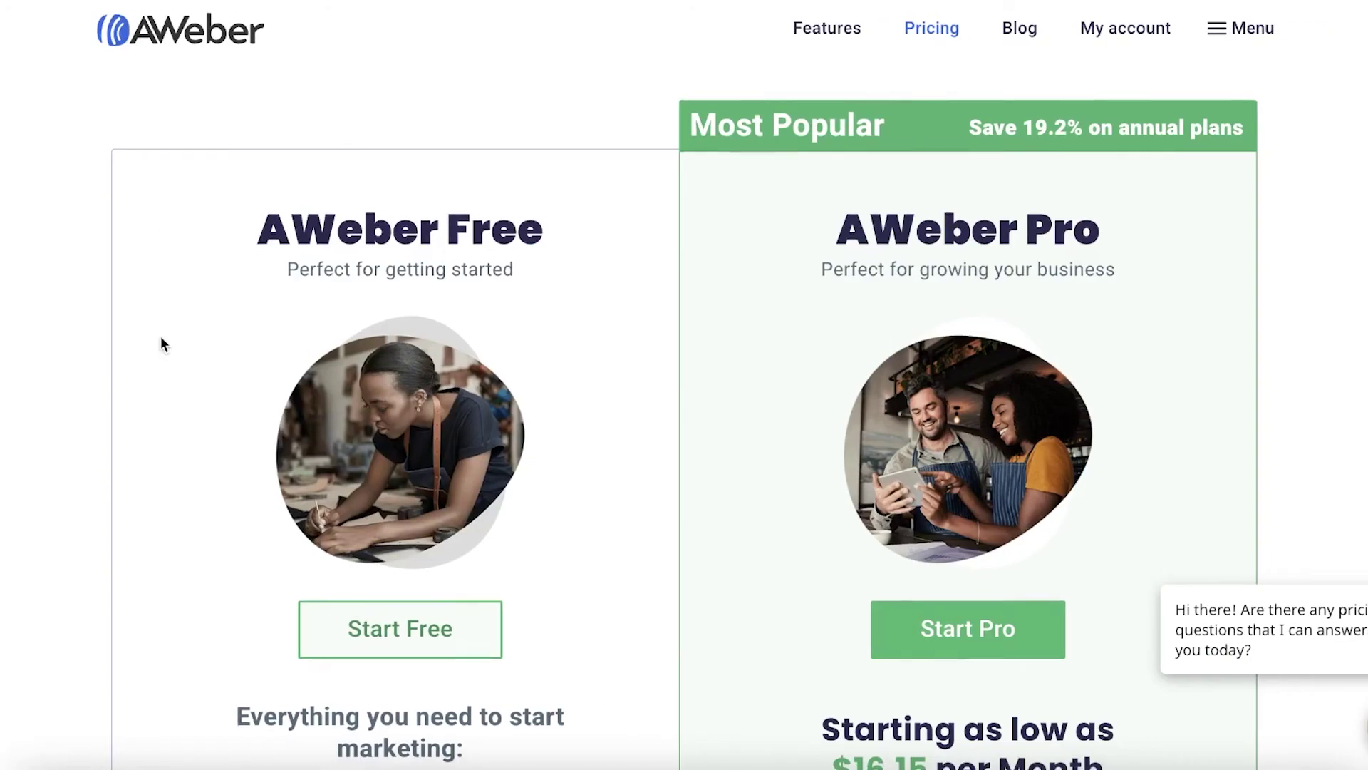
- Scroll up and down through the AWeber pricing page
{"action": "scroll", "coordinate": [168, 370], "scroll_direction": "down", "scroll_amount": 5}
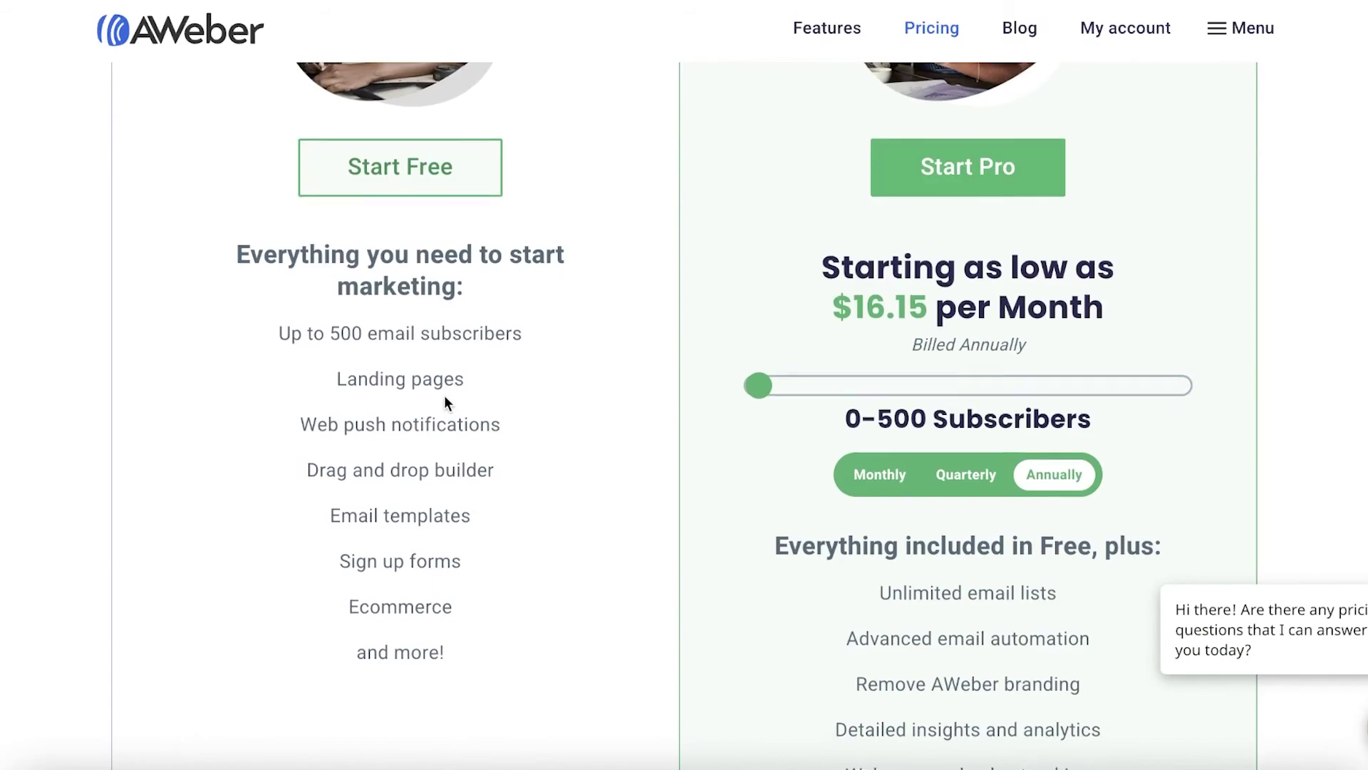
{"action": "scroll", "coordinate": [292, 289], "scroll_direction": "up", "scroll_amount": 1}
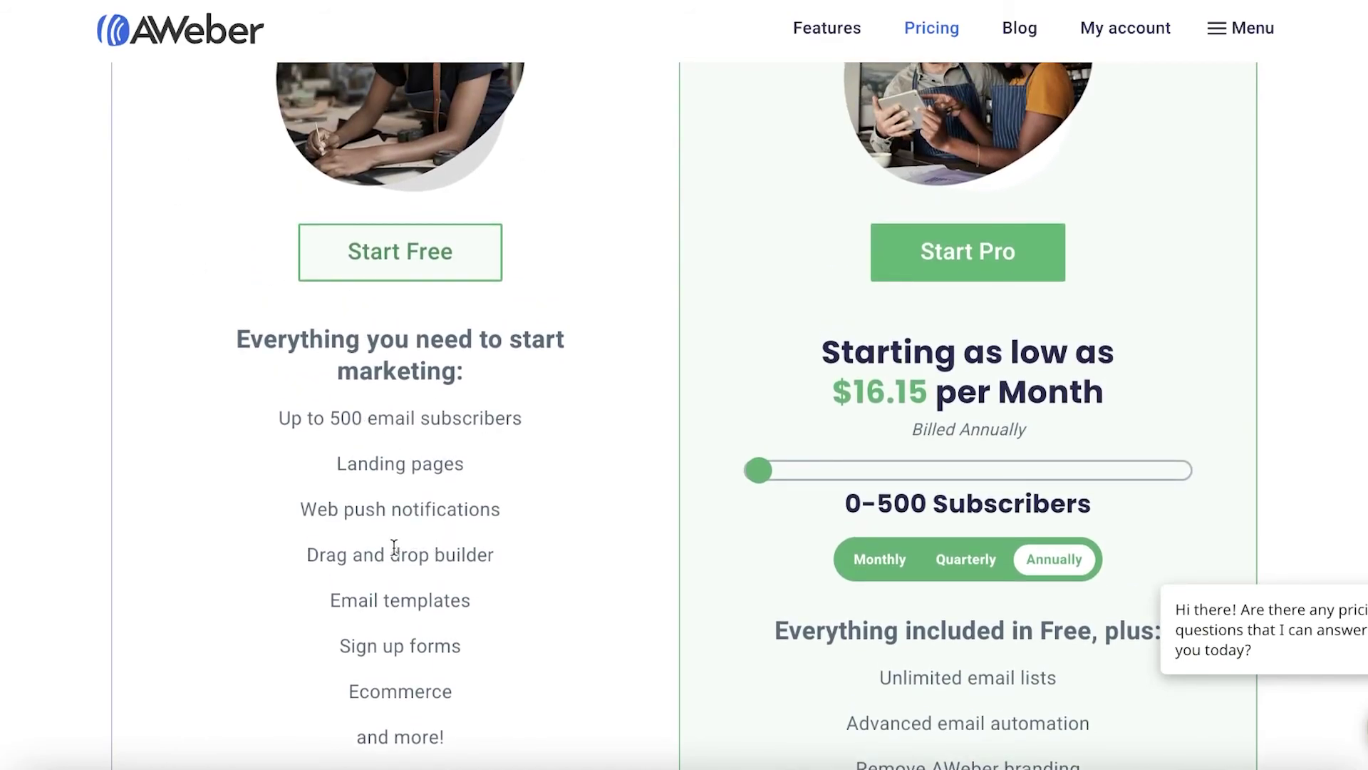
{"action": "scroll", "coordinate": [712, 399], "scroll_direction": "down", "scroll_amount": 3}
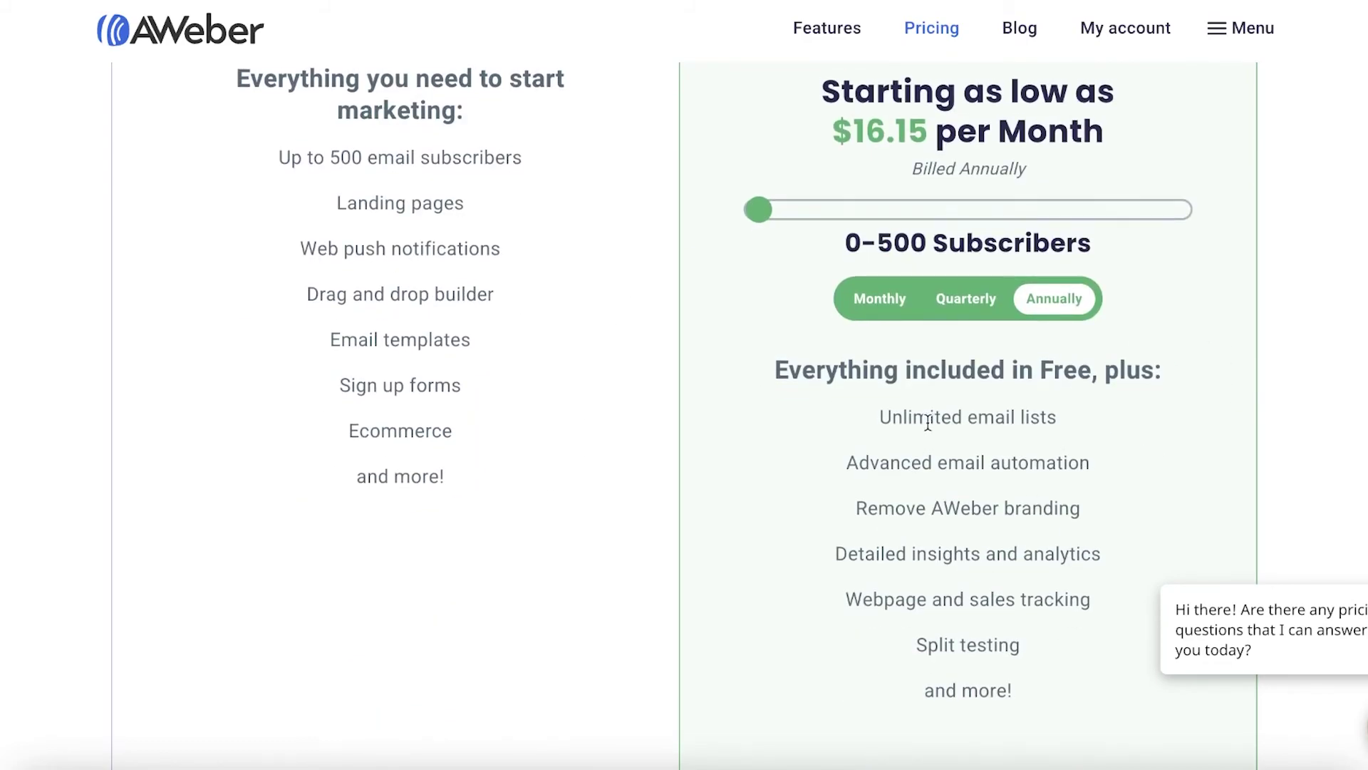
{"action": "scroll", "coordinate": [1008, 203], "scroll_direction": "up", "scroll_amount": 1}
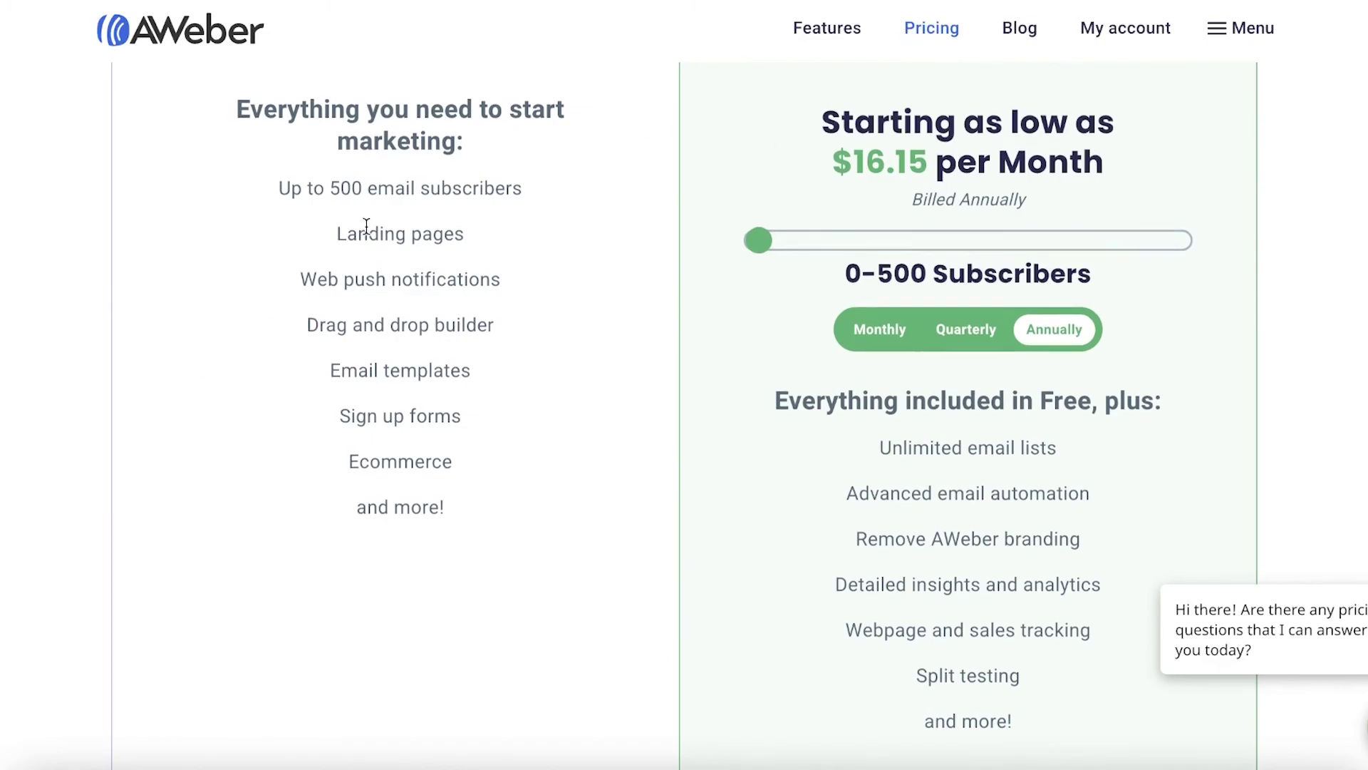
{"action": "scroll", "coordinate": [366, 223], "scroll_direction": "down", "scroll_amount": 3}
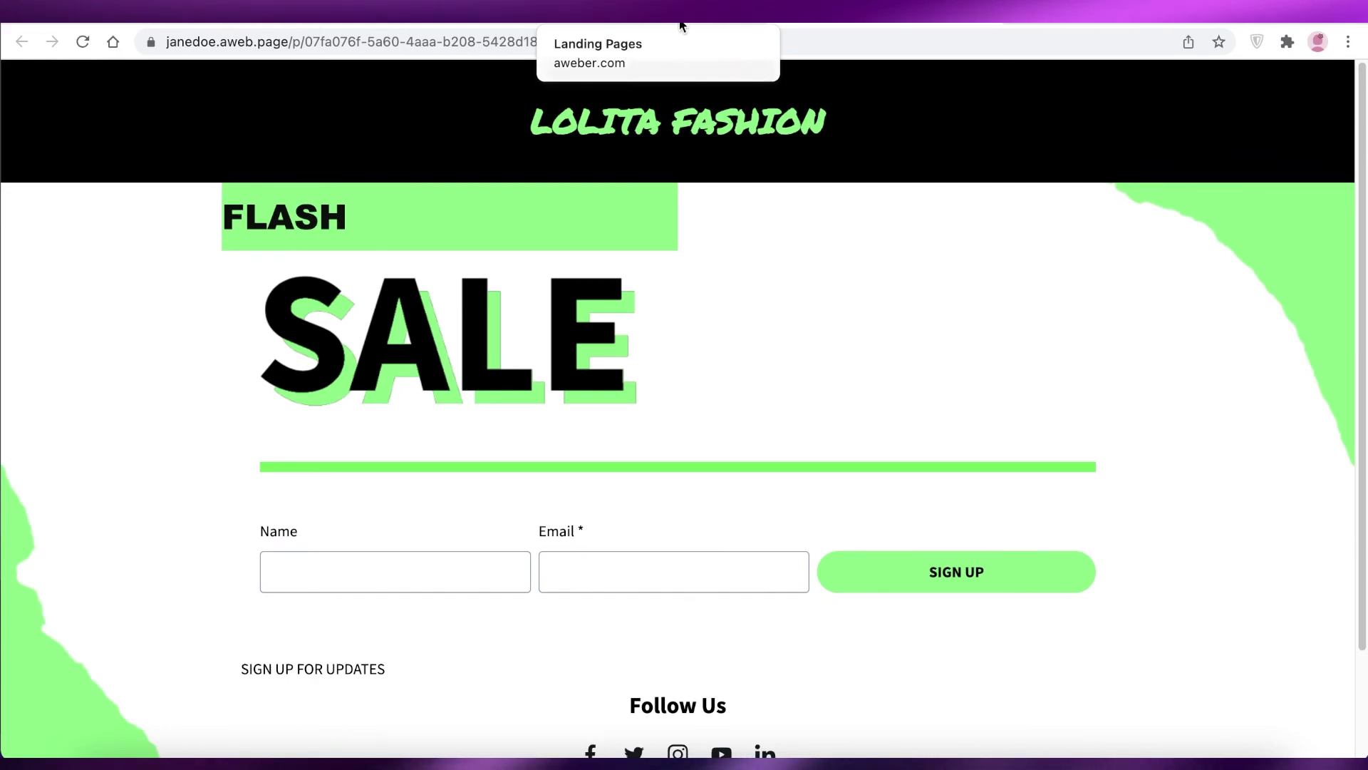
- Return to the Landing Pages list, then go to the Account Dashboard
{"action": "left_click", "coordinate": [681, 26]}
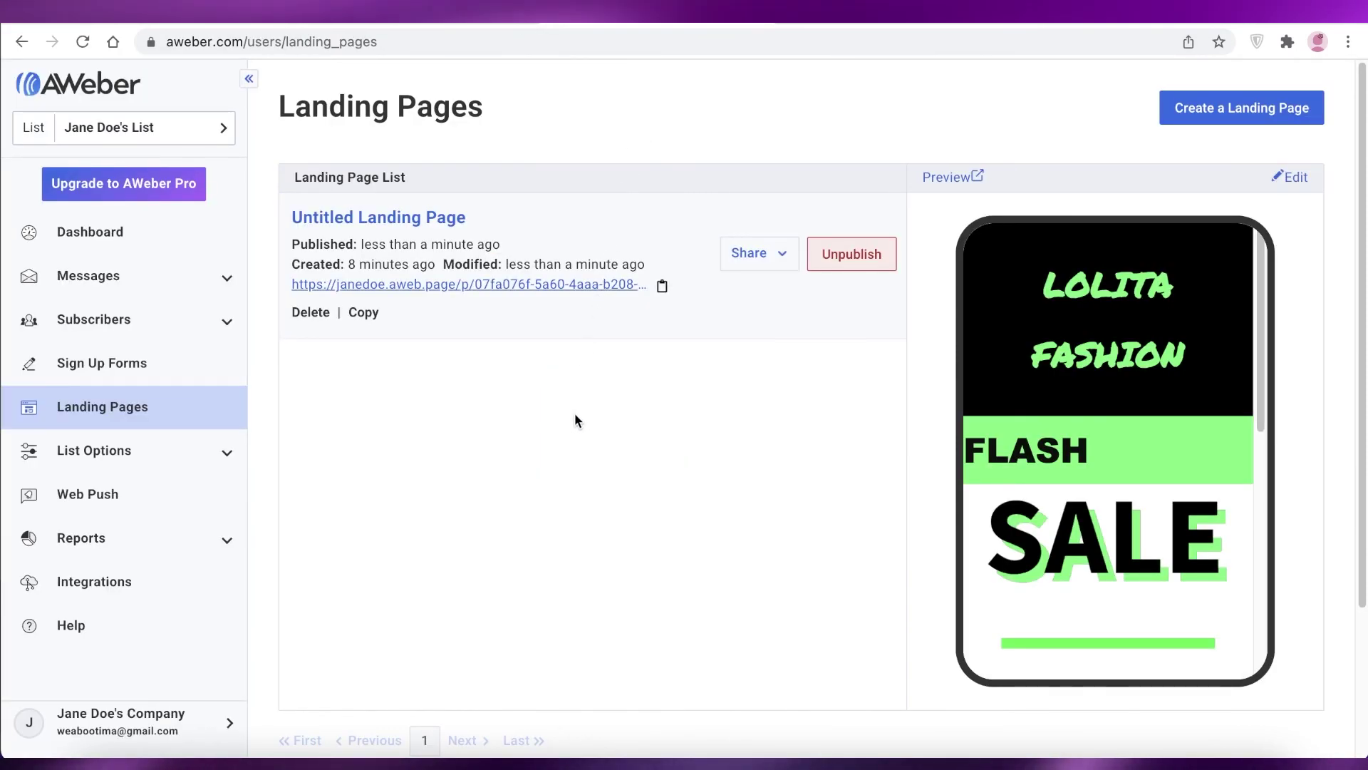
{"action": "scroll", "coordinate": [577, 418], "scroll_direction": "down", "scroll_amount": 1}
{"action": "scroll", "coordinate": [577, 426], "scroll_direction": "down", "scroll_amount": 1}
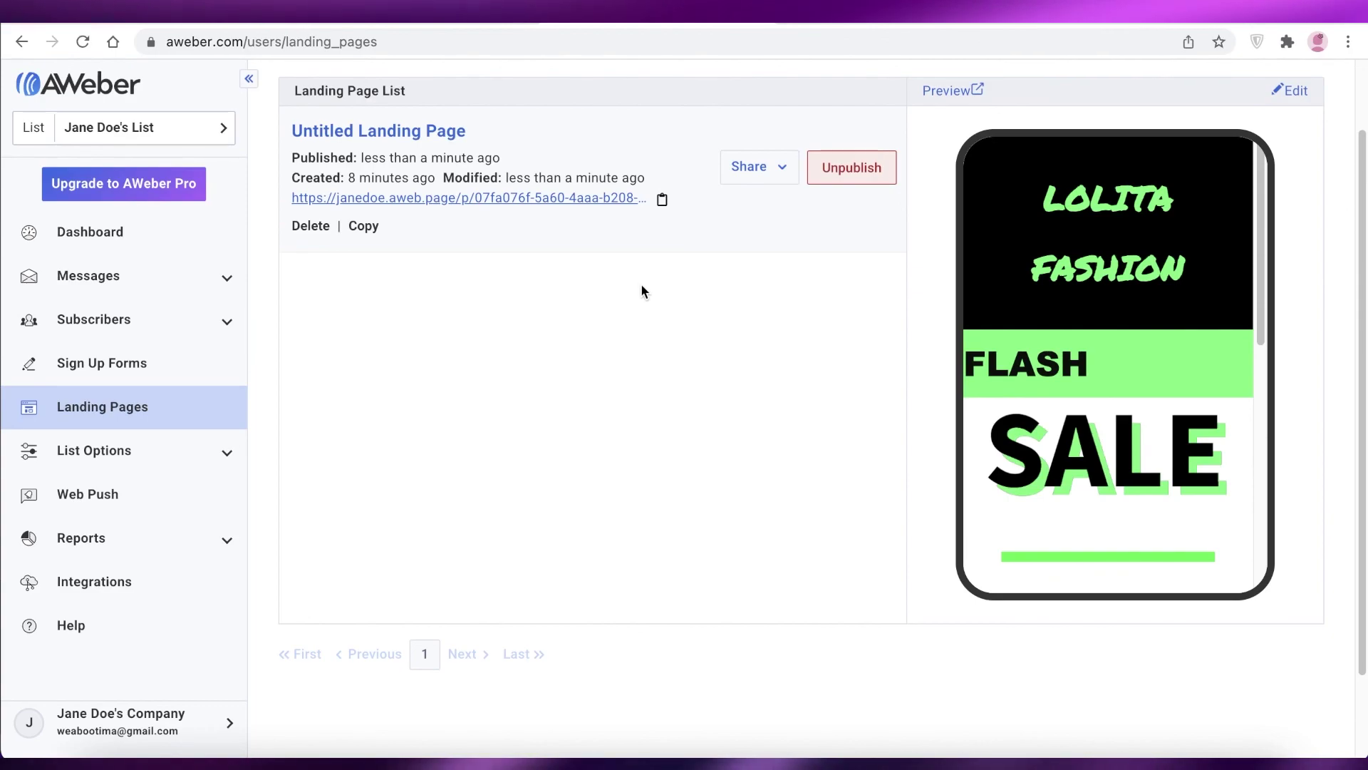
{"action": "left_click", "coordinate": [71, 234]}
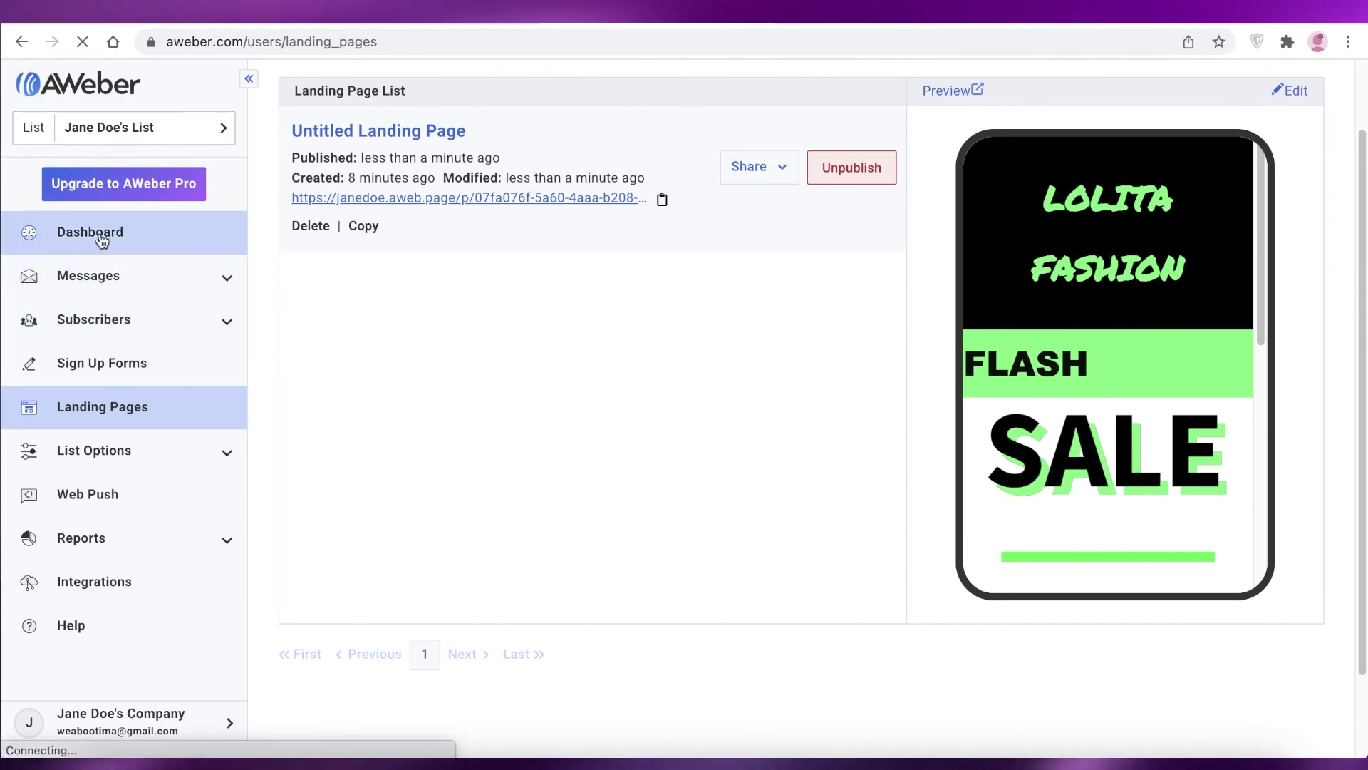